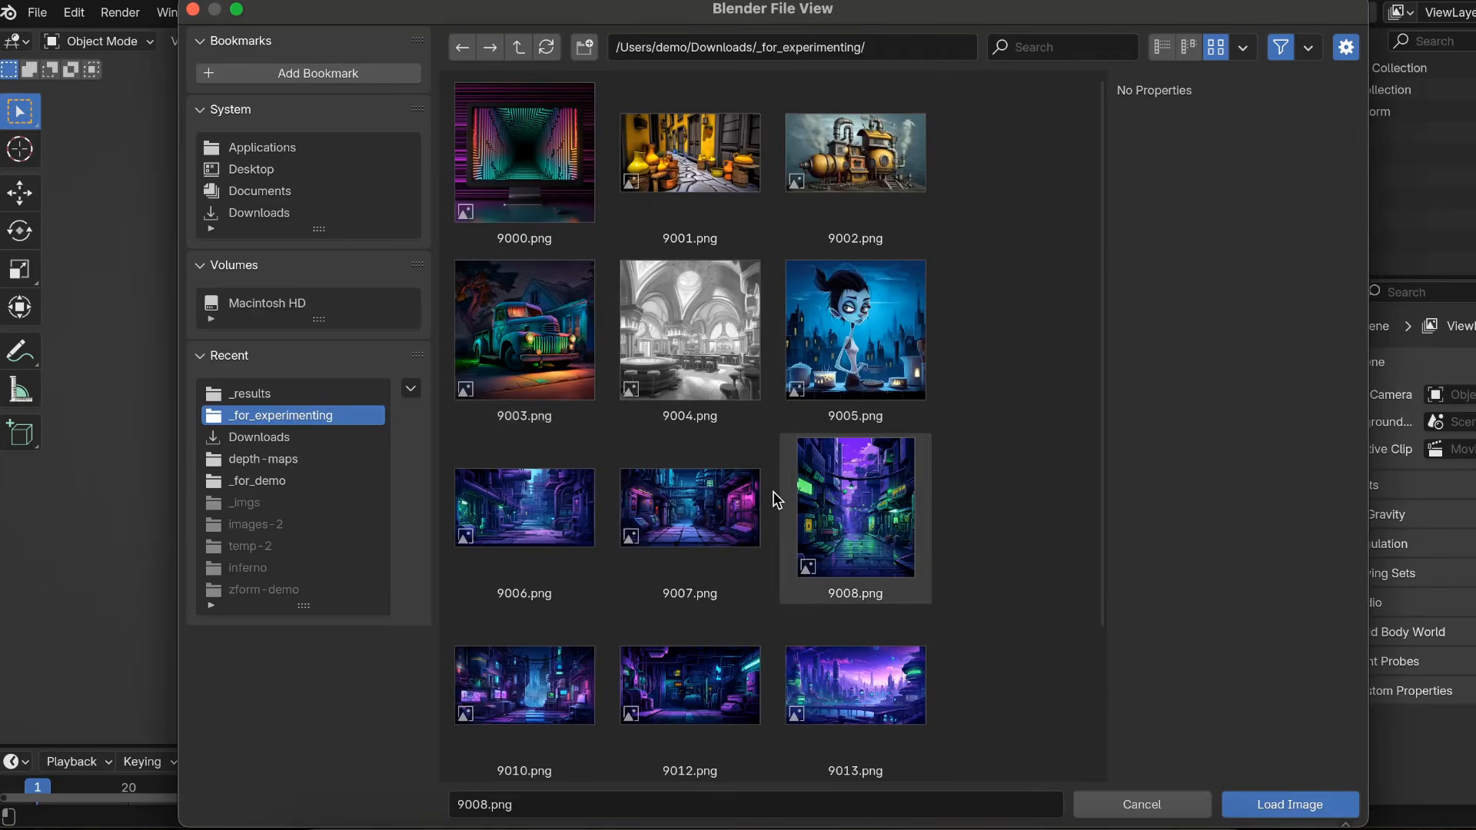
Load the image 9008.png from the _for_experimenting folder as a zForm mesh
scroll(775, 500, down, 1)
double_click(826, 473)
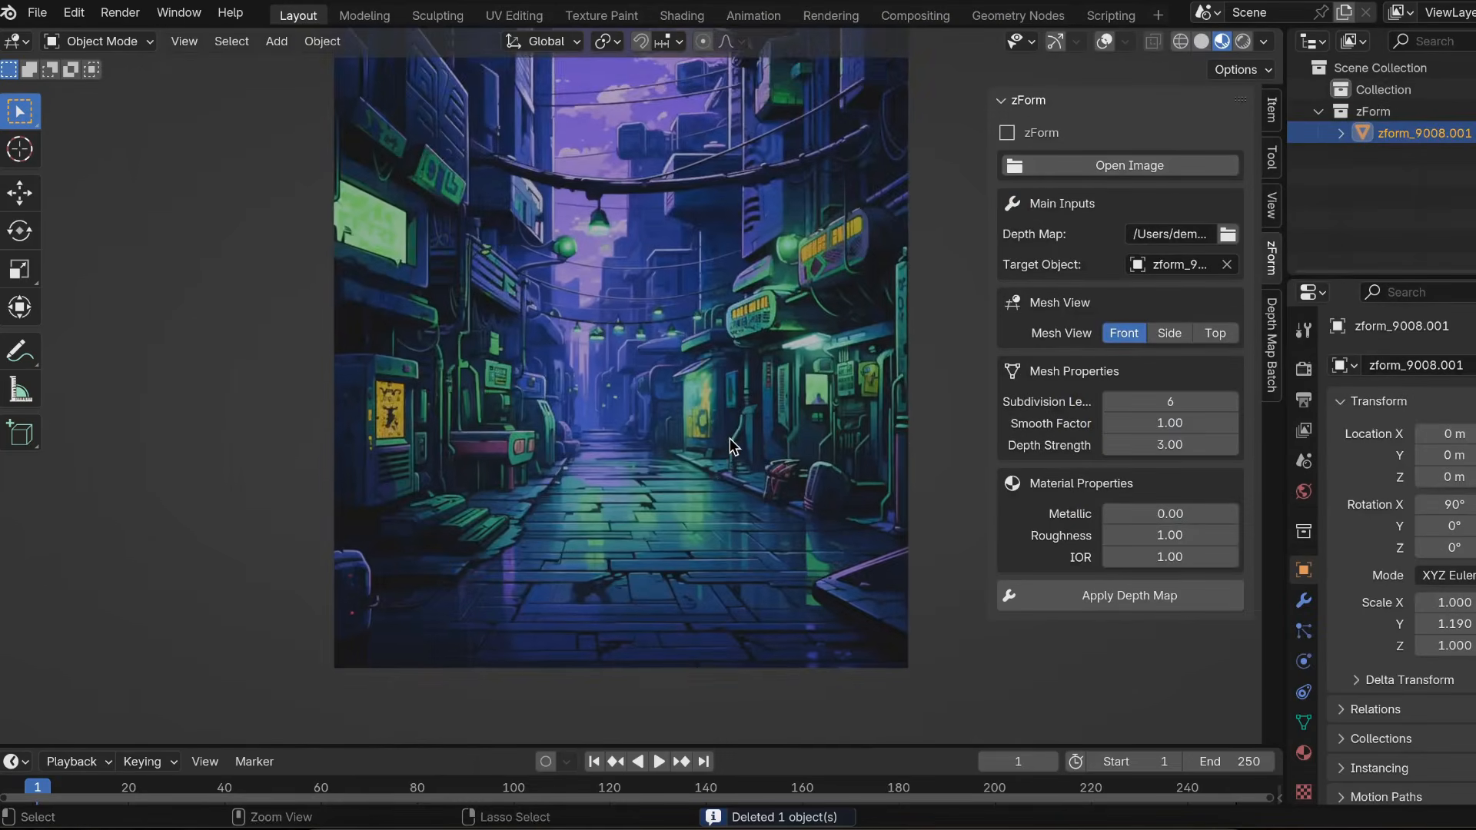
scroll(730, 442, up, 1)
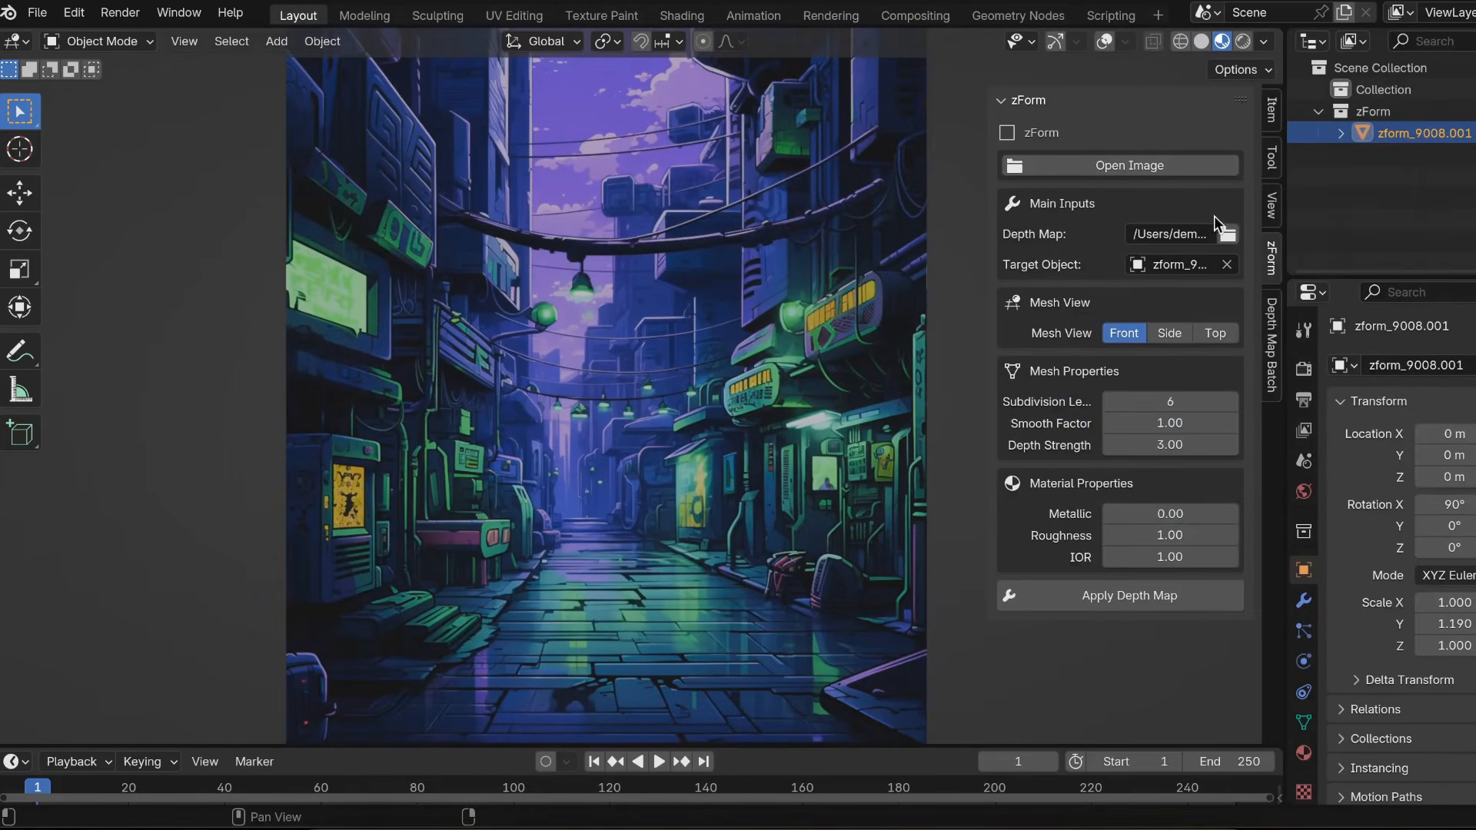
Assign 9008.jpg from the _results folder as the depth map and apply it to the alley mesh
click(1228, 235)
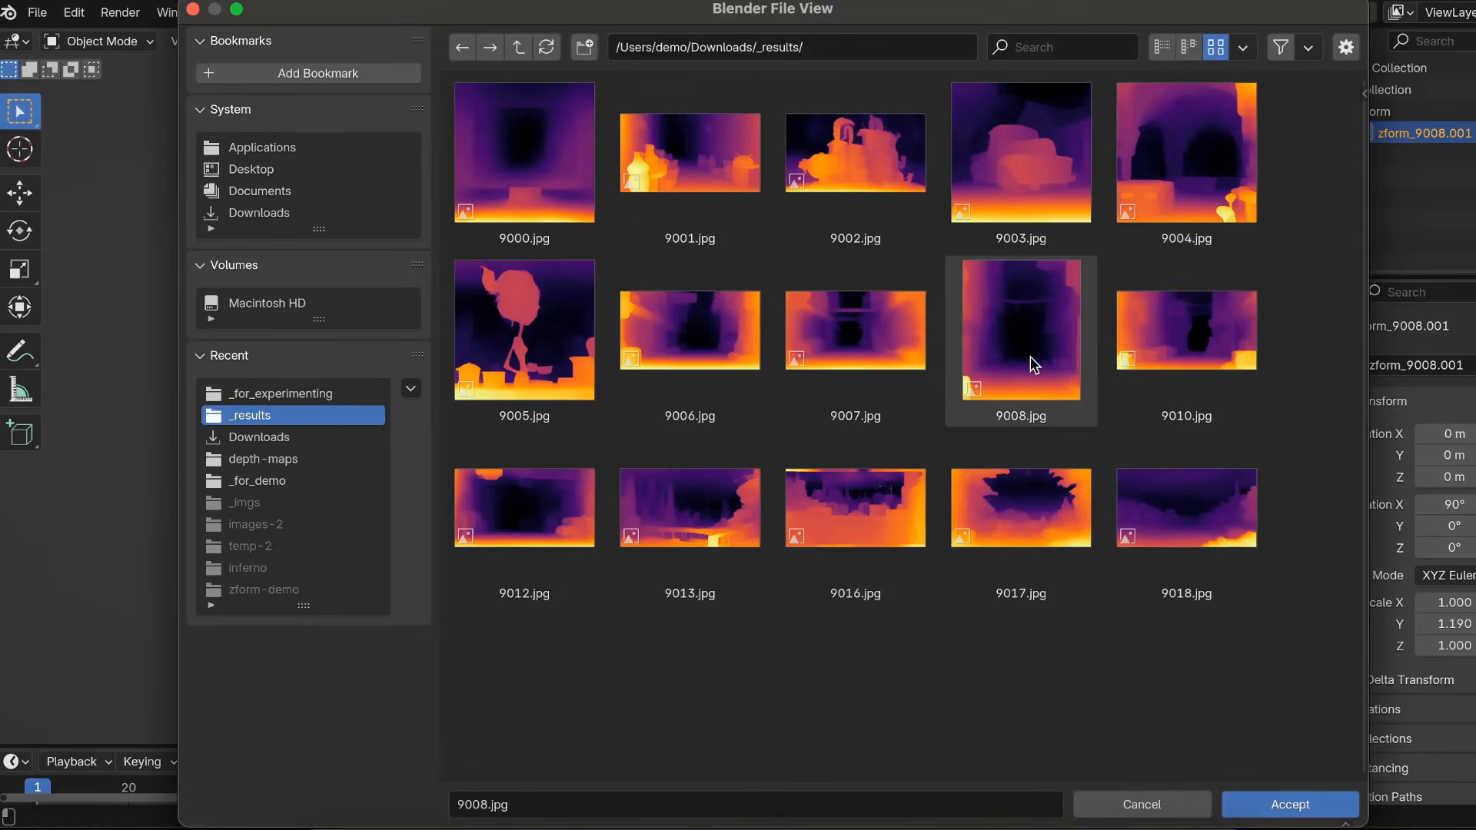
double_click(1028, 356)
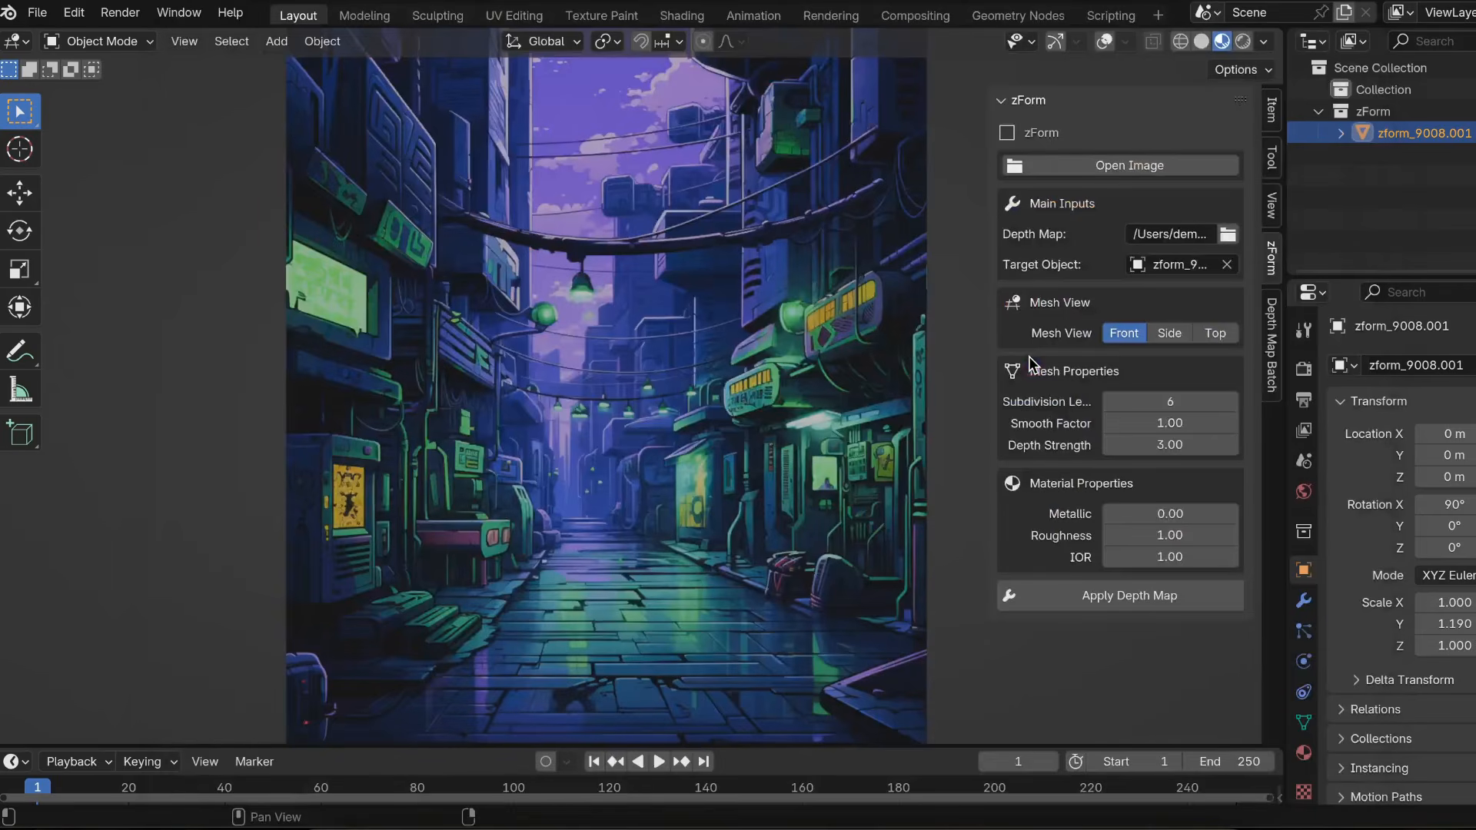
click(1115, 598)
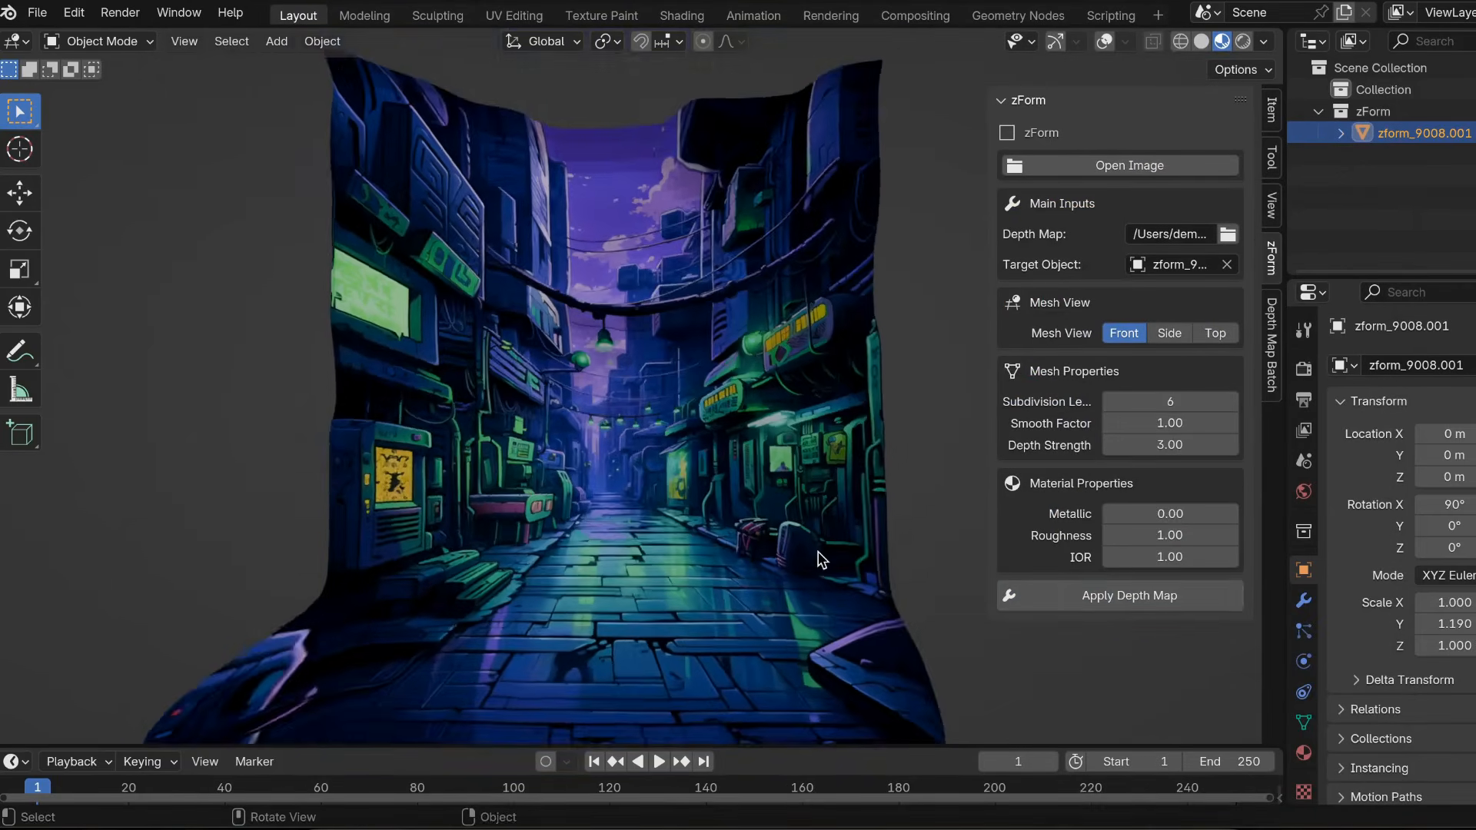
Examine the depth relief of the neon alley mesh from several angles and distances
ctrl+scroll(818, 555, up, 4)
scroll(819, 563, left, 3)
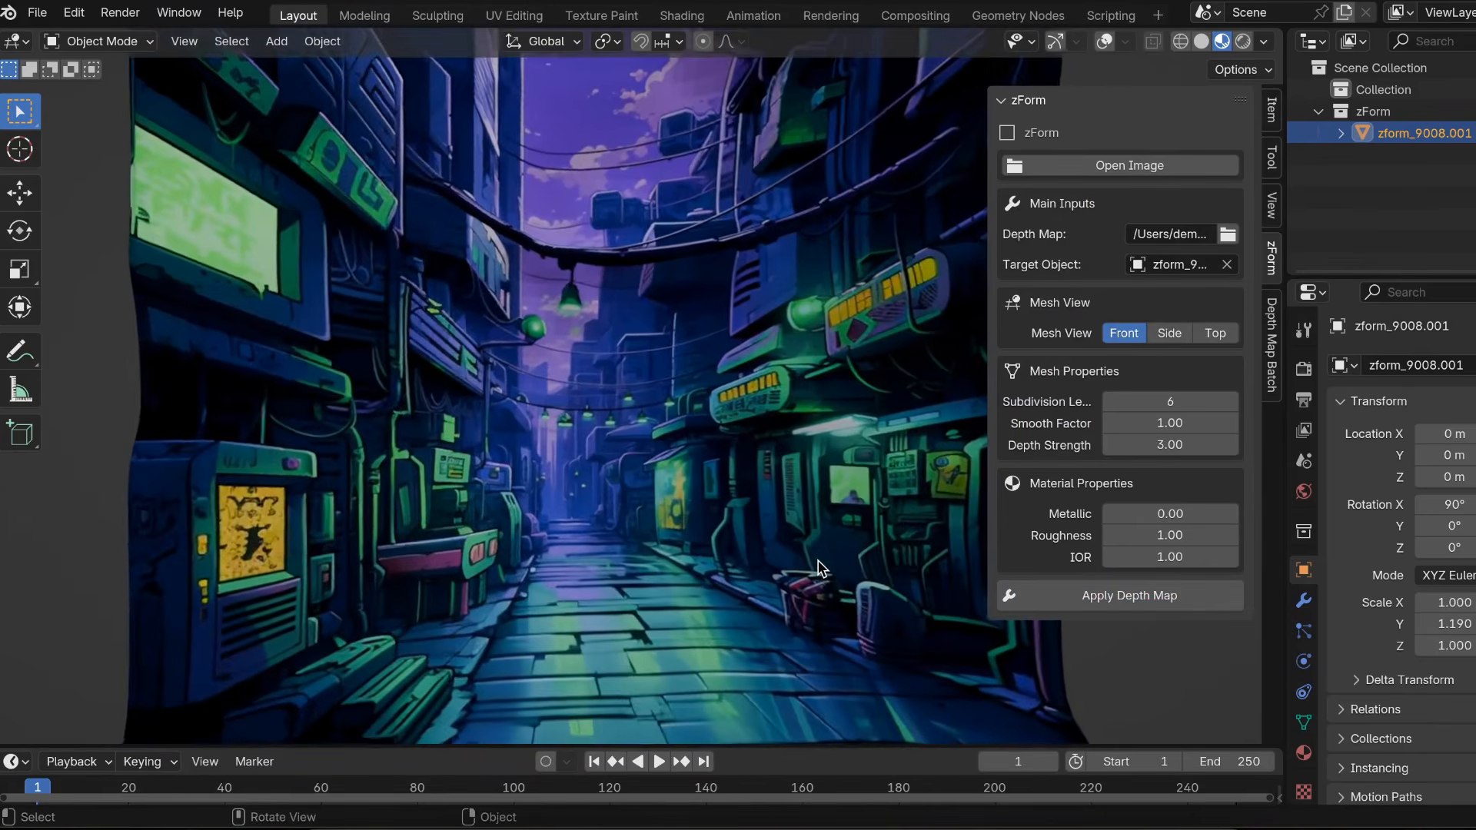
shift+scroll(817, 563, down, 2)
scroll(817, 562, left, 3)
scroll(820, 564, left, 3)
scroll(761, 554, right, 4)
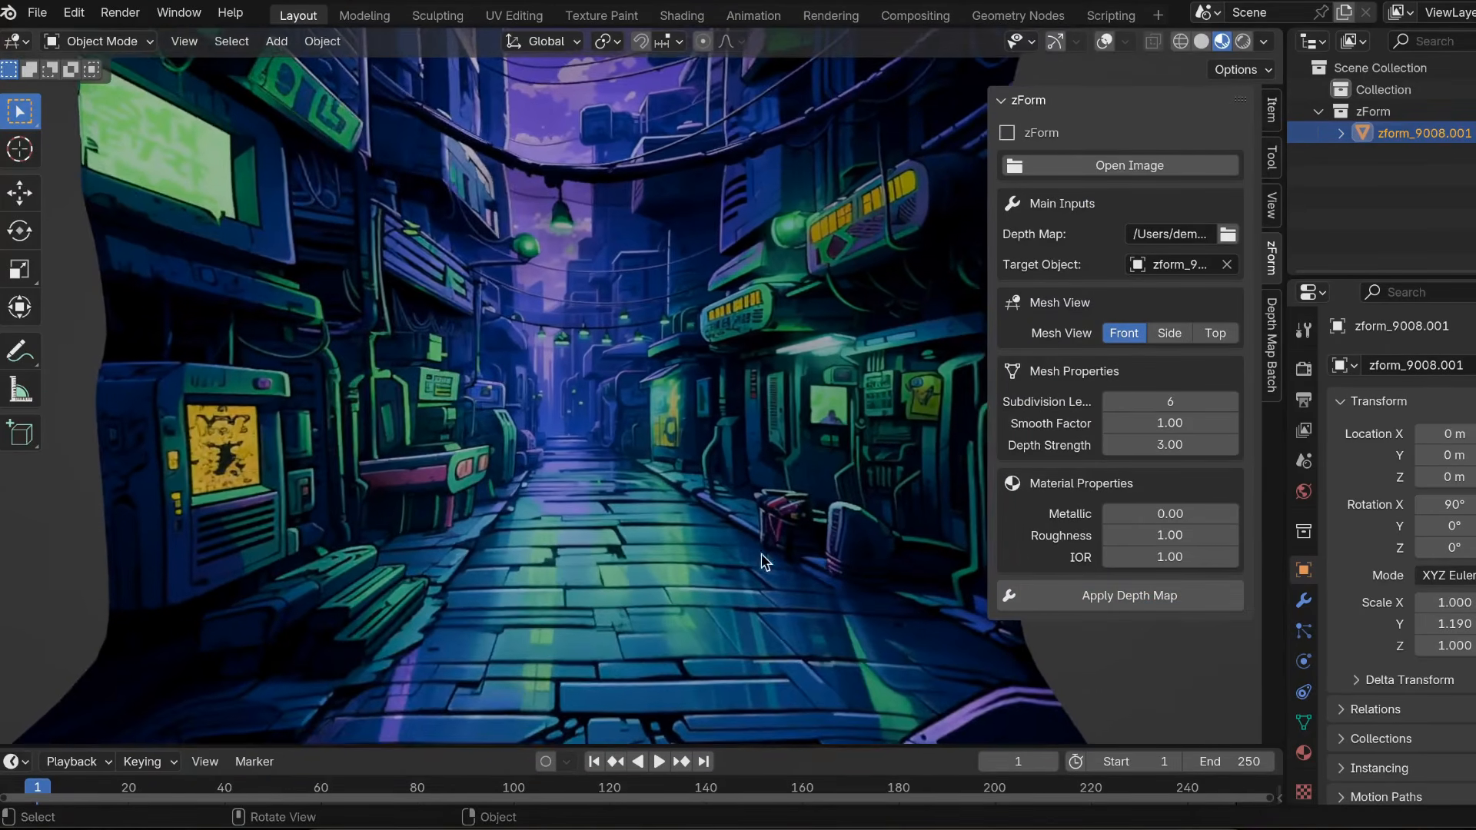
scroll(703, 546, left, 4)
scroll(701, 545, right, 4)
ctrl+scroll(702, 545, up, 2)
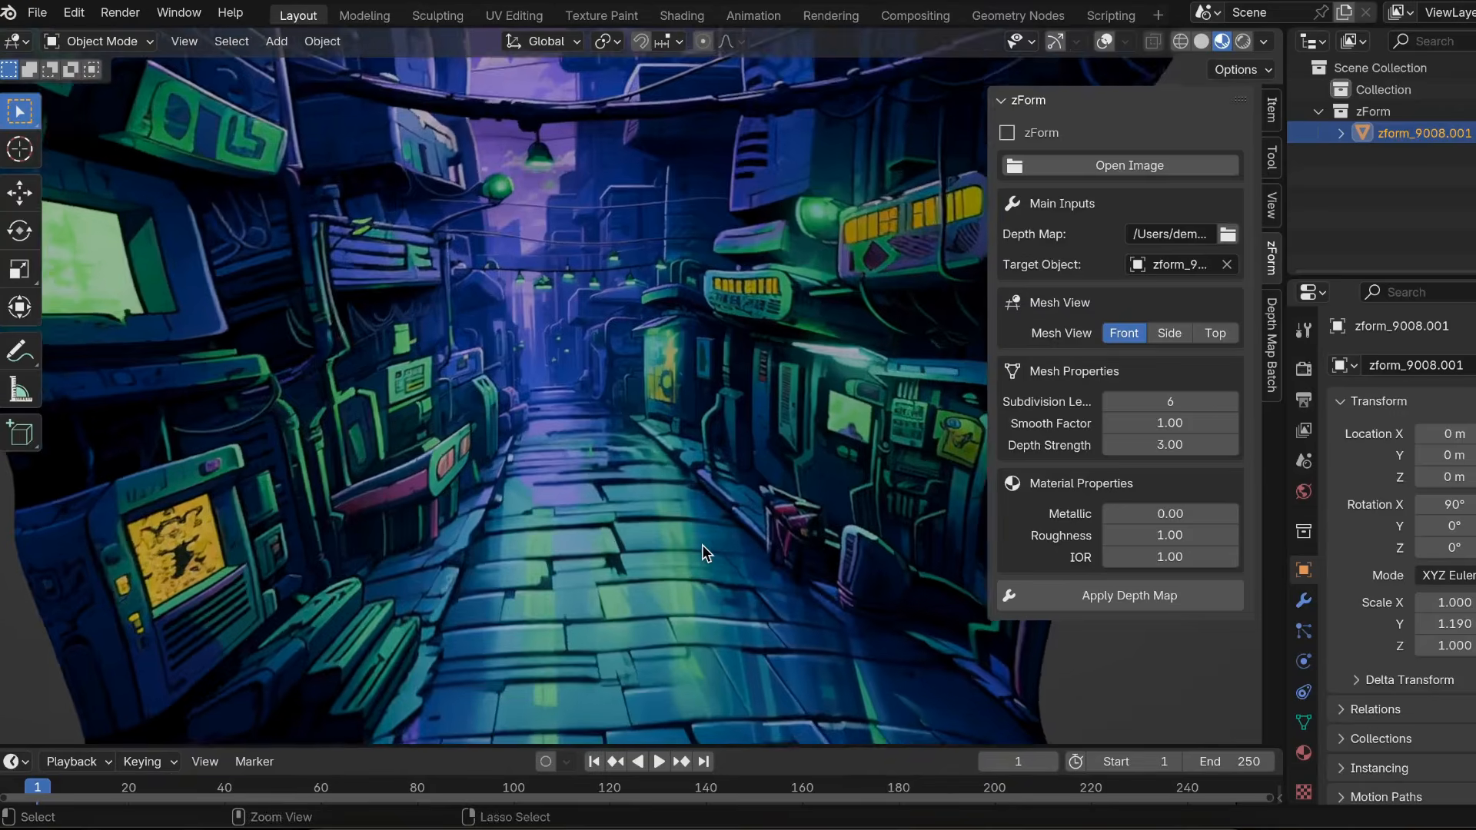
ctrl+scroll(703, 545, down, 3)
ctrl+scroll(703, 544, down, 4)
scroll(702, 545, left, 3)
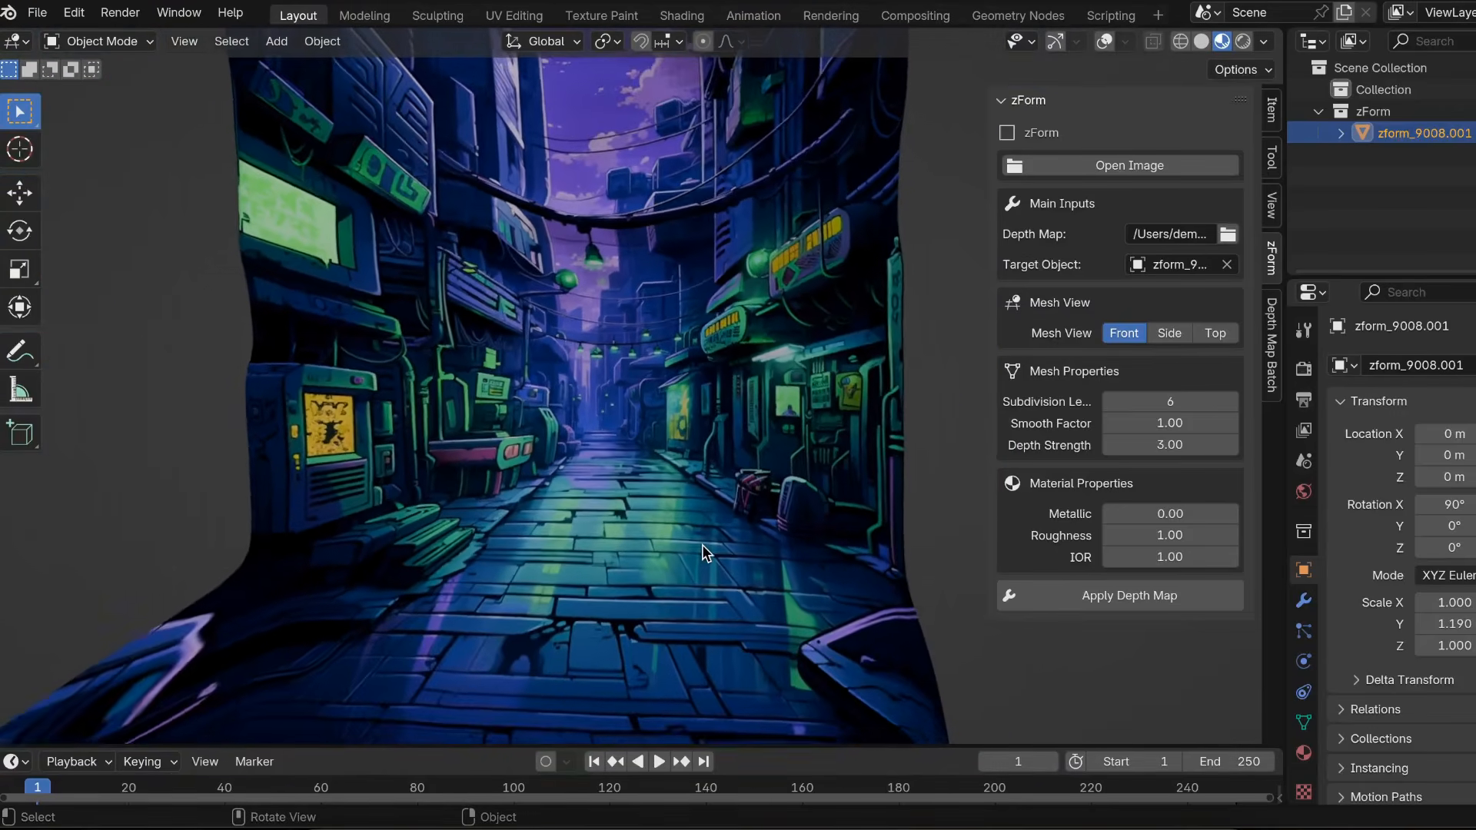
ctrl+scroll(703, 544, up, 2)
shift+scroll(702, 544, up, 2)
shift+scroll(703, 544, left, 5)
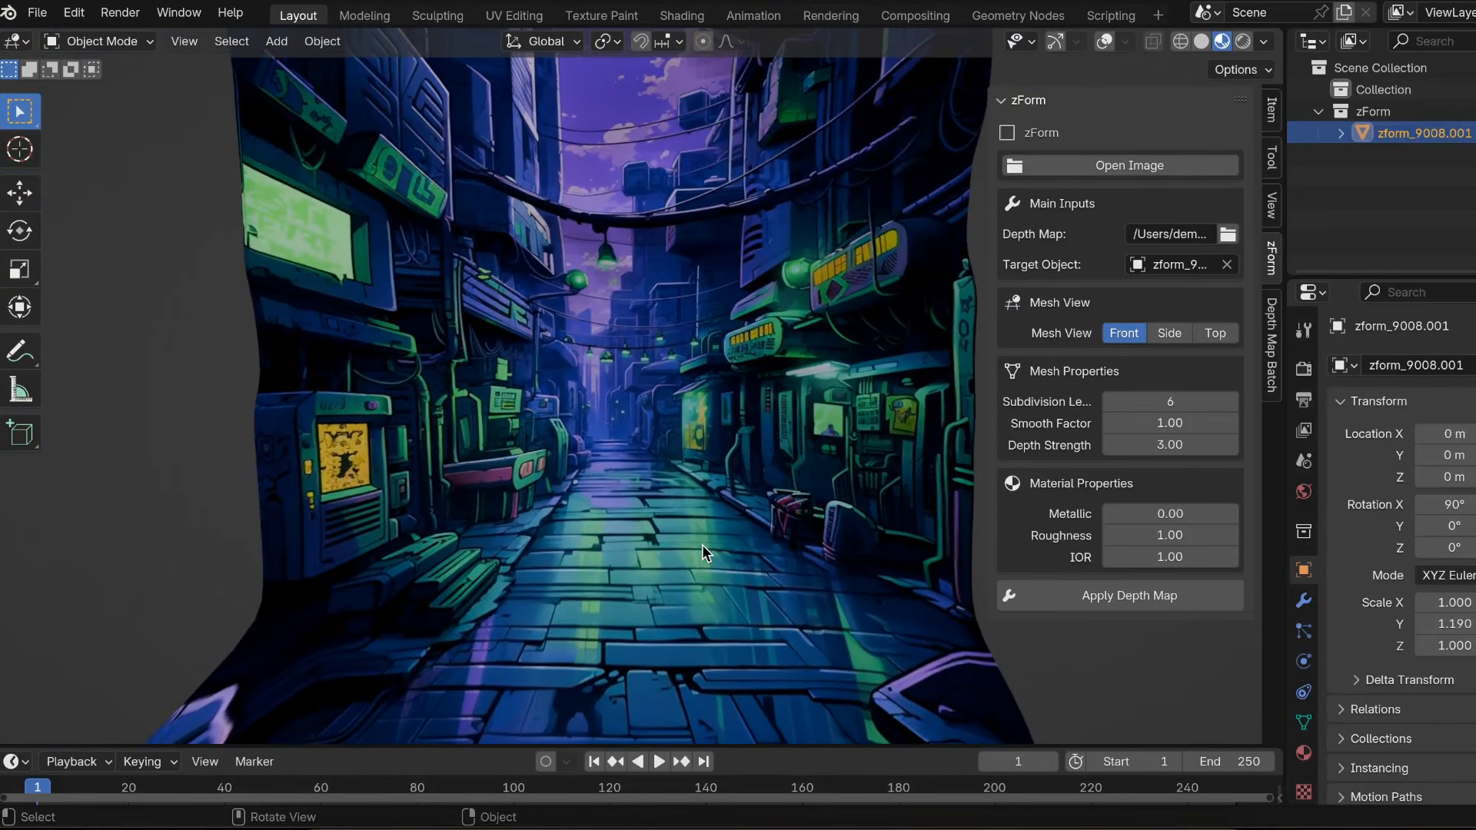
ctrl+scroll(703, 544, up, 3)
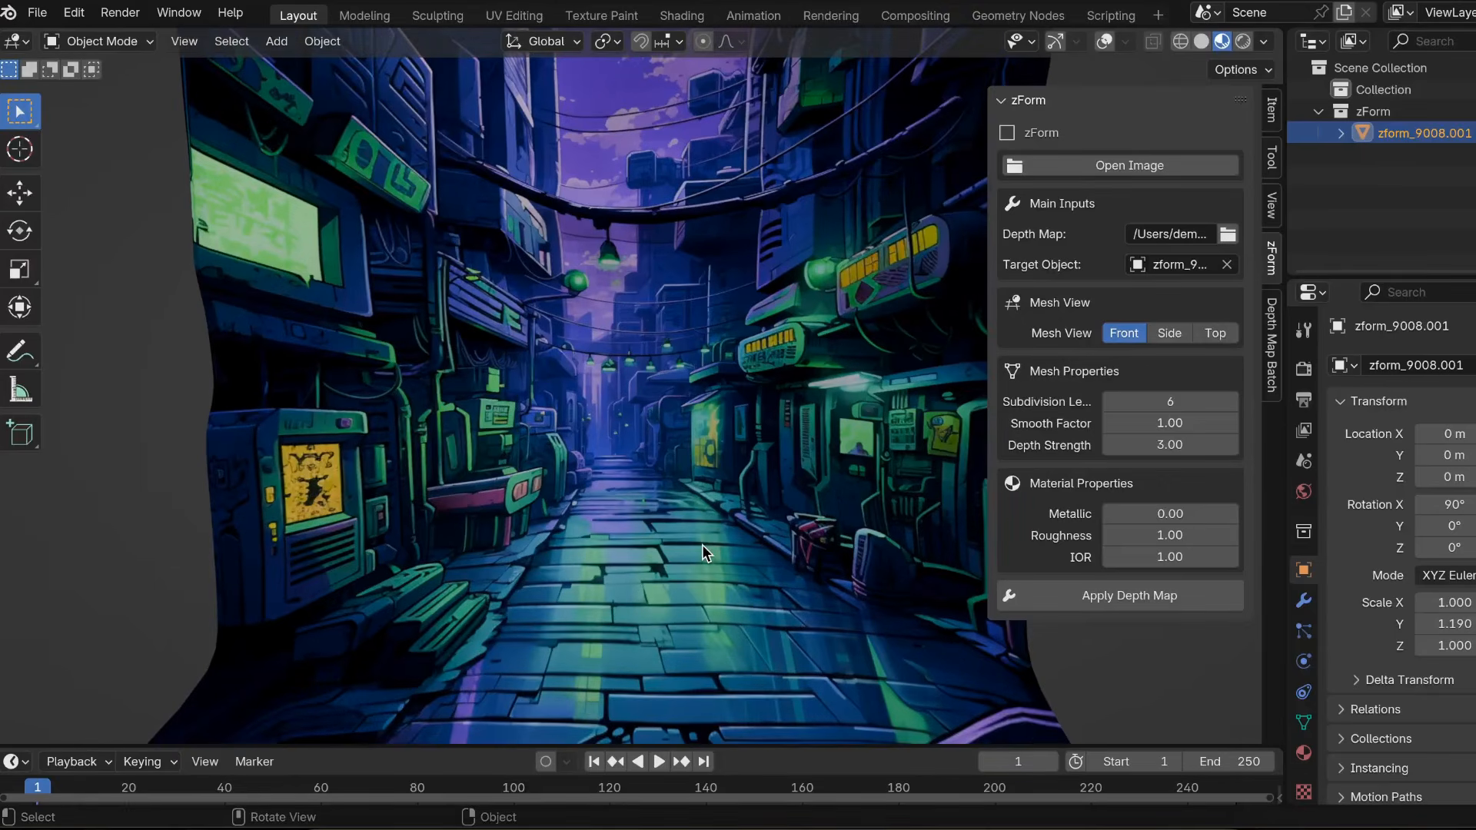
scroll(703, 545, right, 3)
ctrl+scroll(702, 545, down, 3)
ctrl+scroll(703, 545, down, 1)
scroll(703, 545, left, 1)
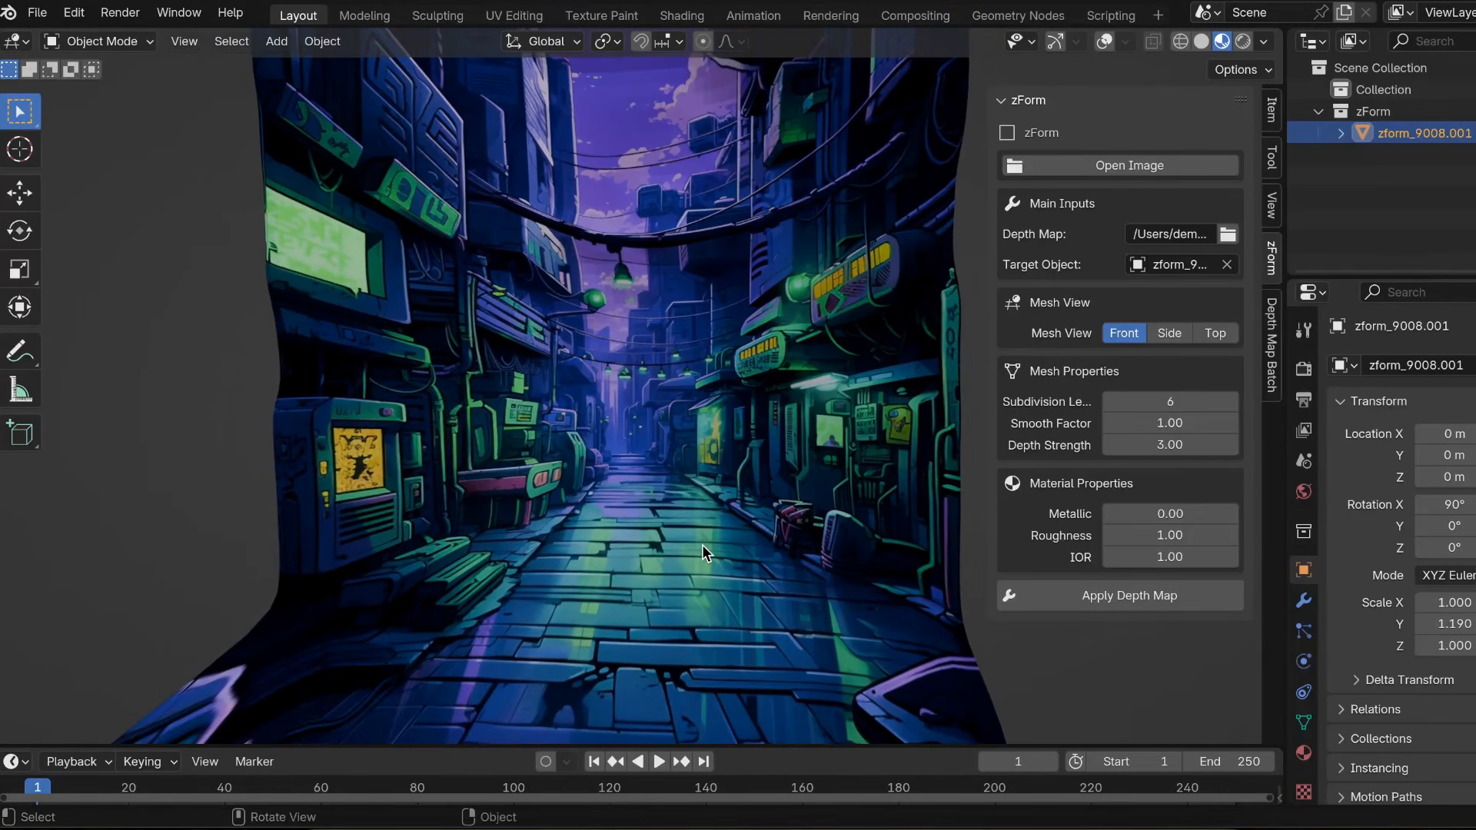
Show the alley mesh's modifiers and review the settings of its Subdivision, Displace and Smooth modifiers
click(1304, 601)
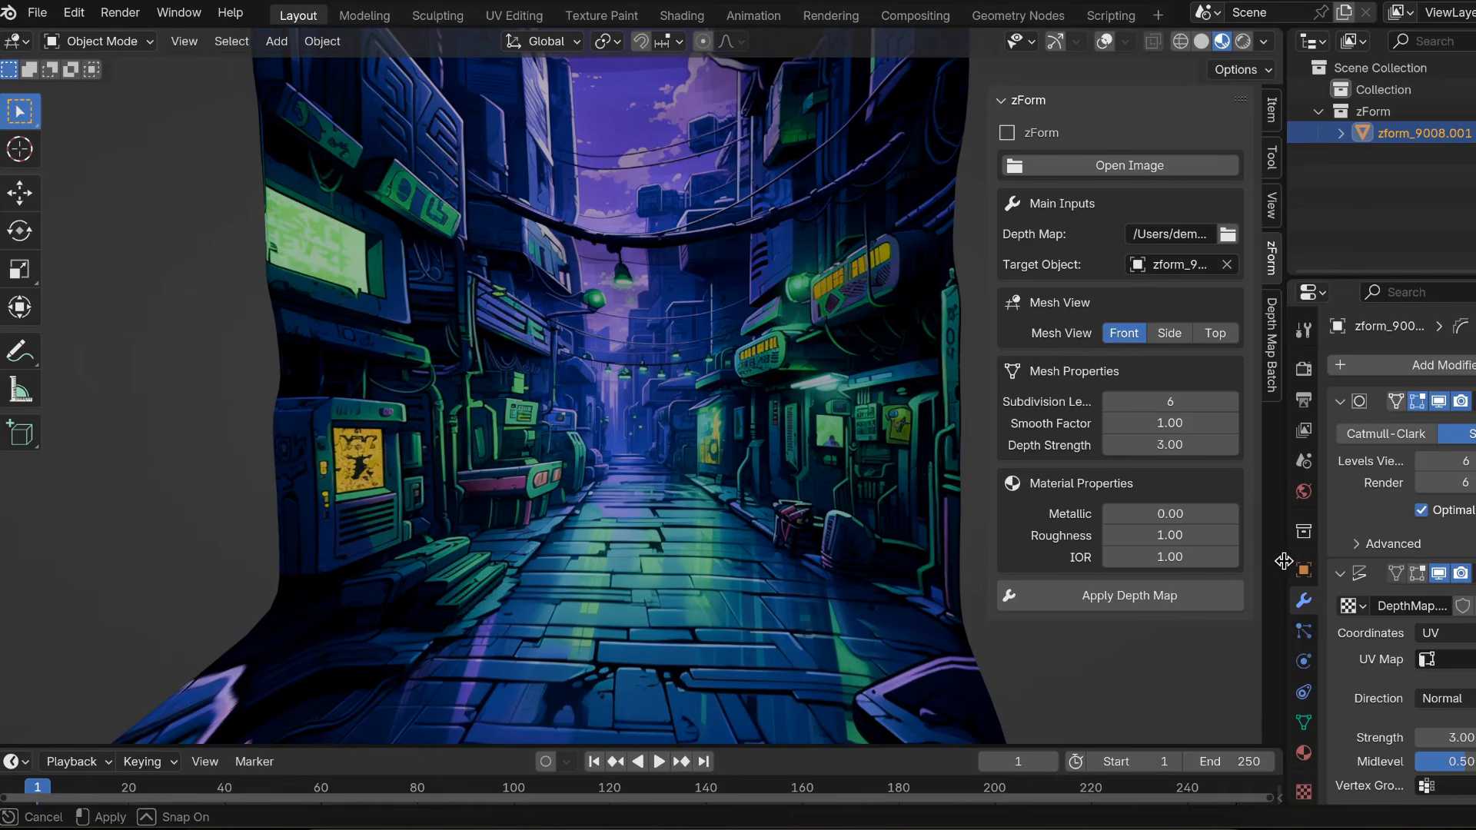
drag(1283, 561, 1065, 561)
scroll(1145, 496, down, 3)
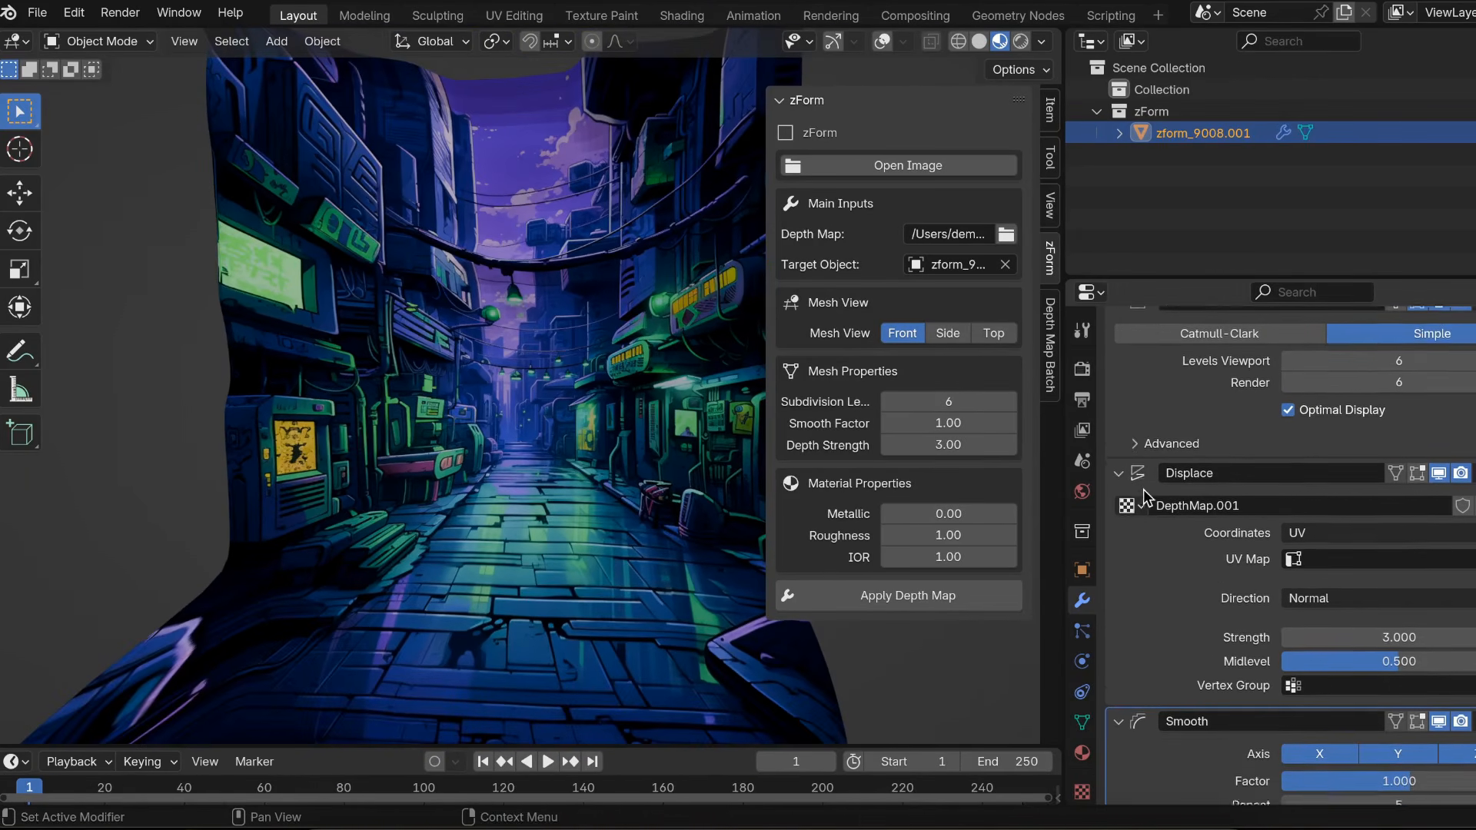
scroll(1144, 496, up, 3)
scroll(1142, 484, down, 3)
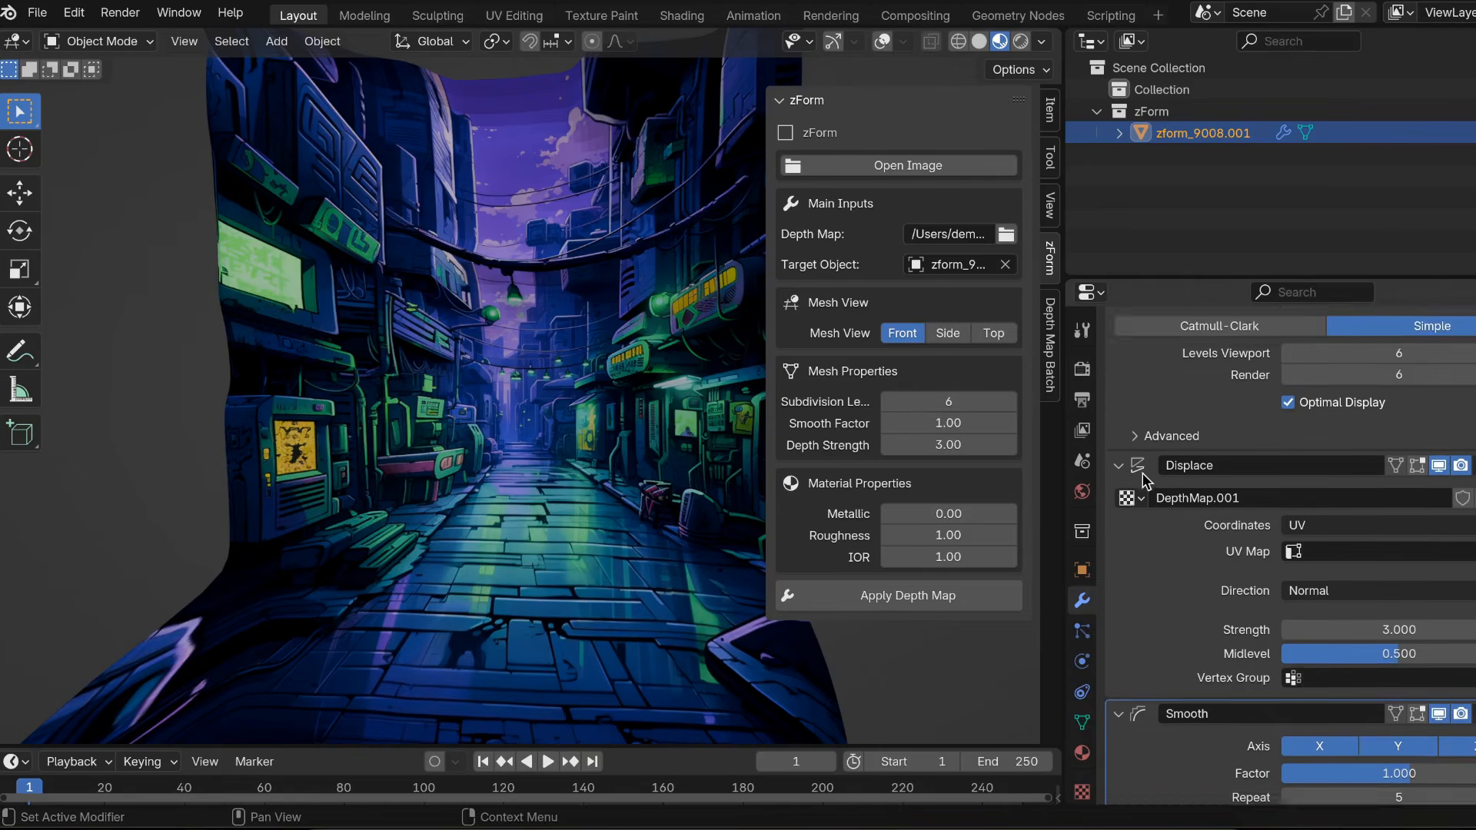
scroll(1142, 475, down, 1)
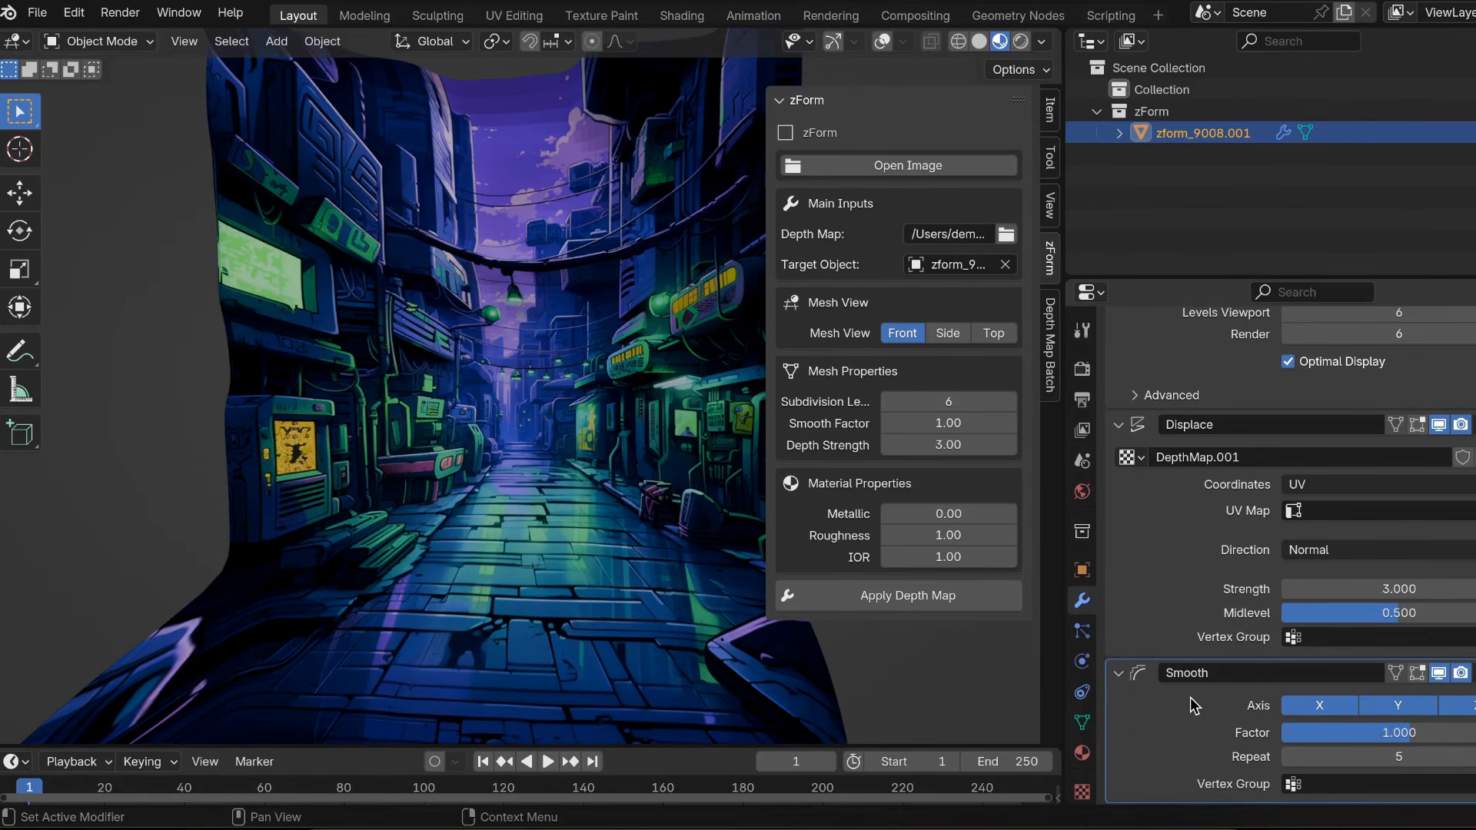
scroll(1205, 484, up, 5)
scroll(1205, 484, down, 3)
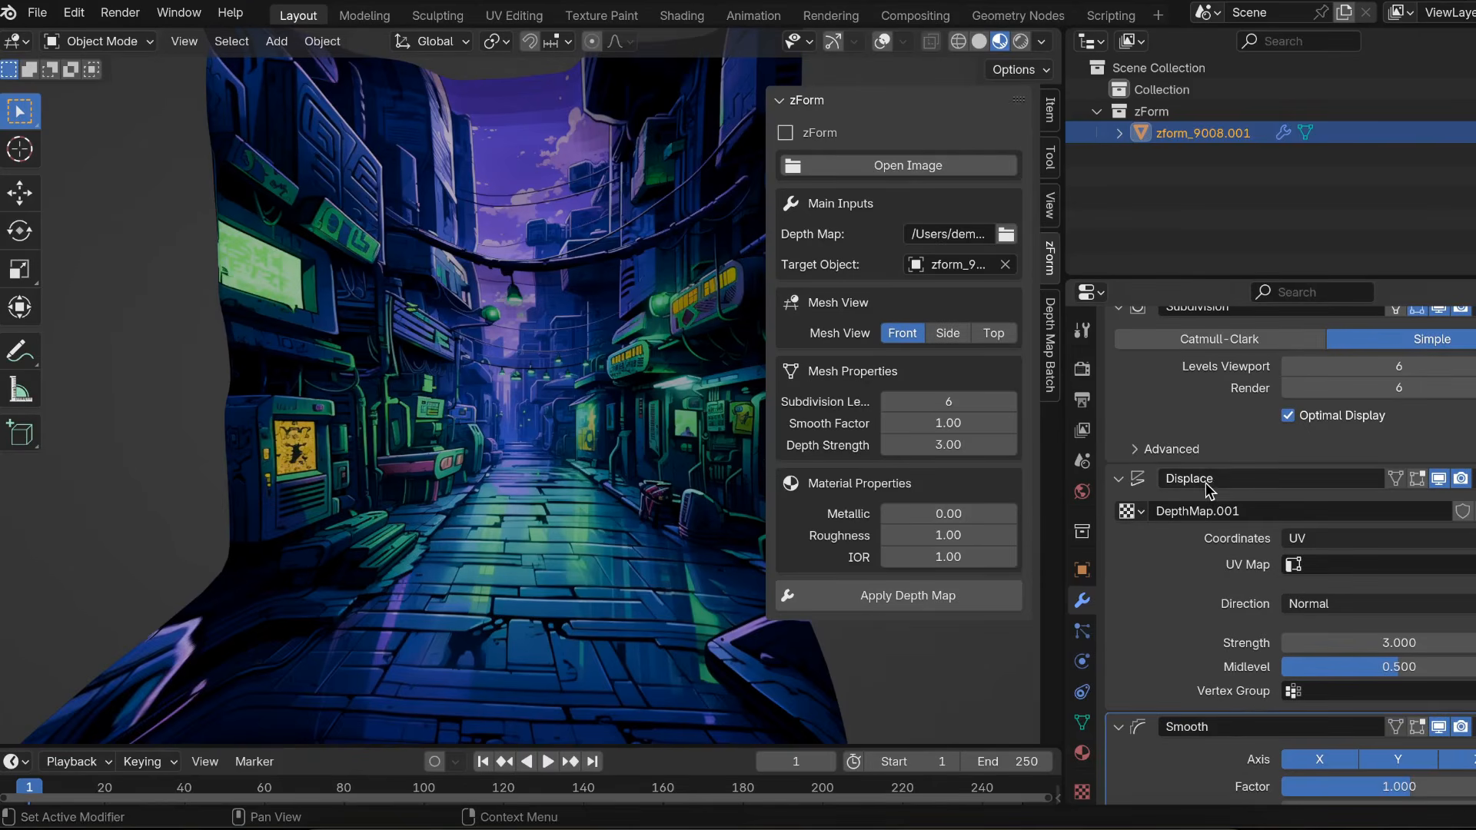
scroll(1245, 684, down, 1)
scroll(1246, 684, up, 4)
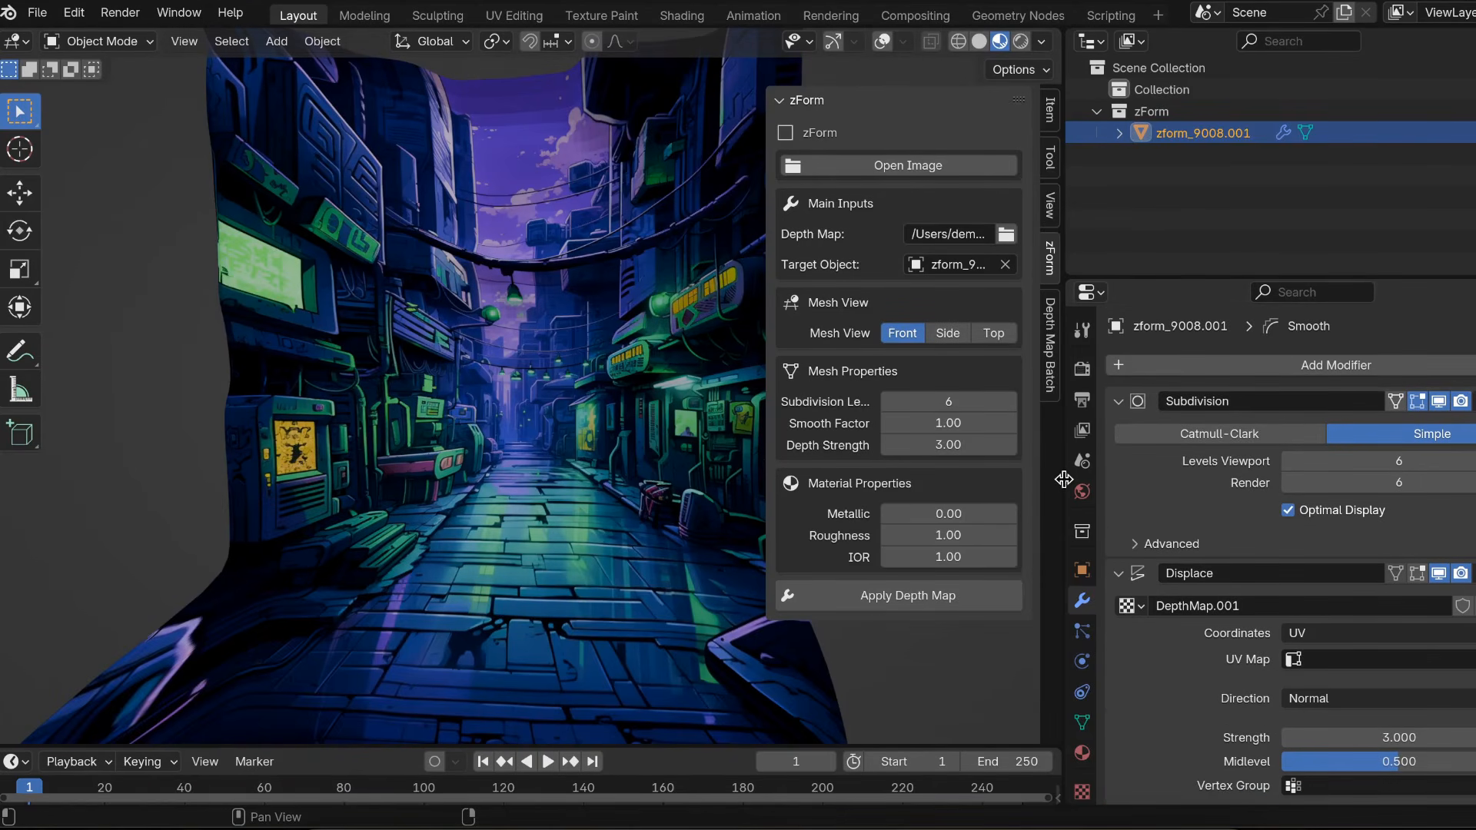
drag(1065, 479, 1230, 481)
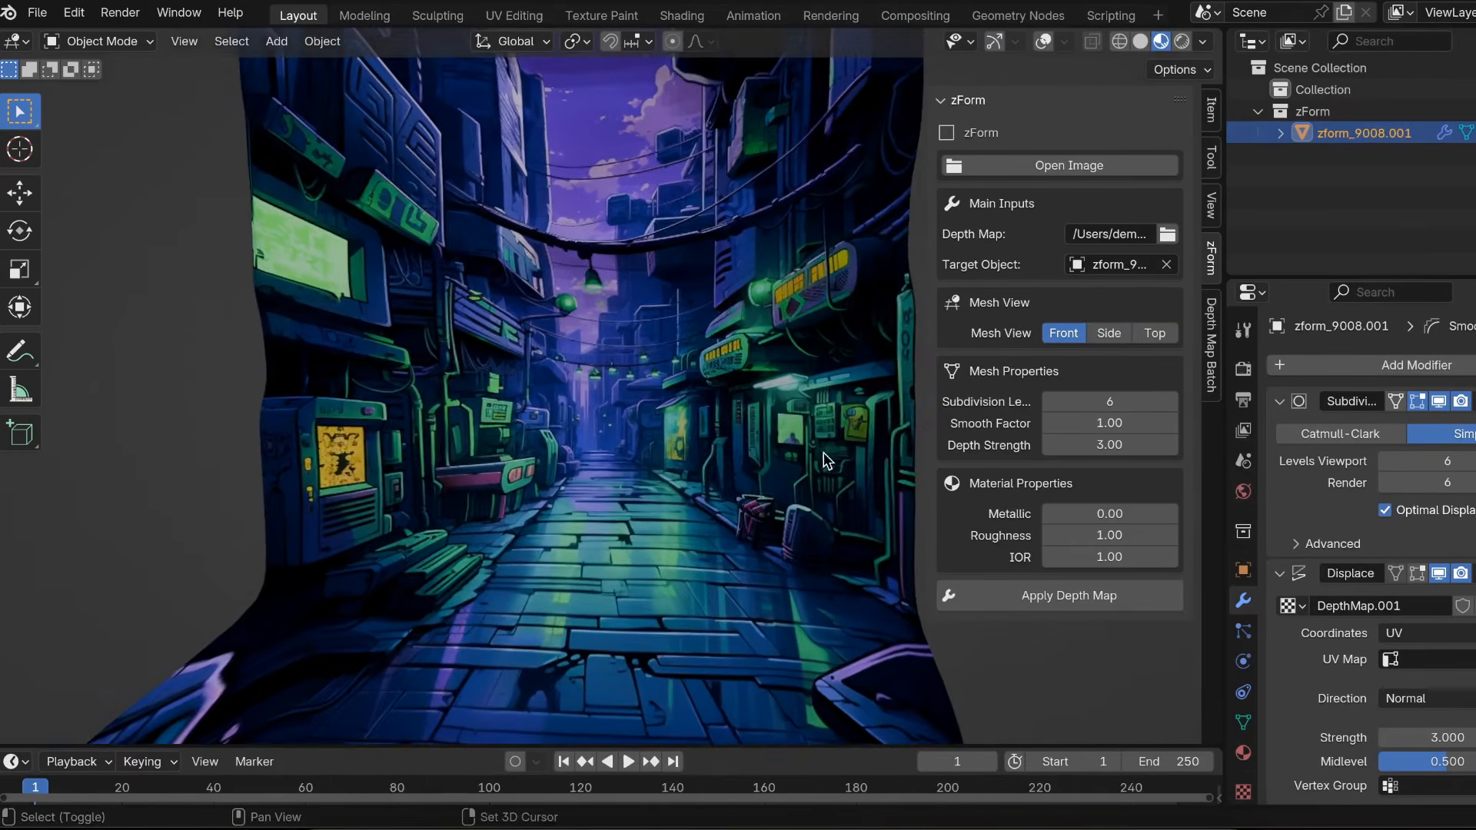
scroll(1473, 559, down, 8)
scroll(1473, 561, up, 9)
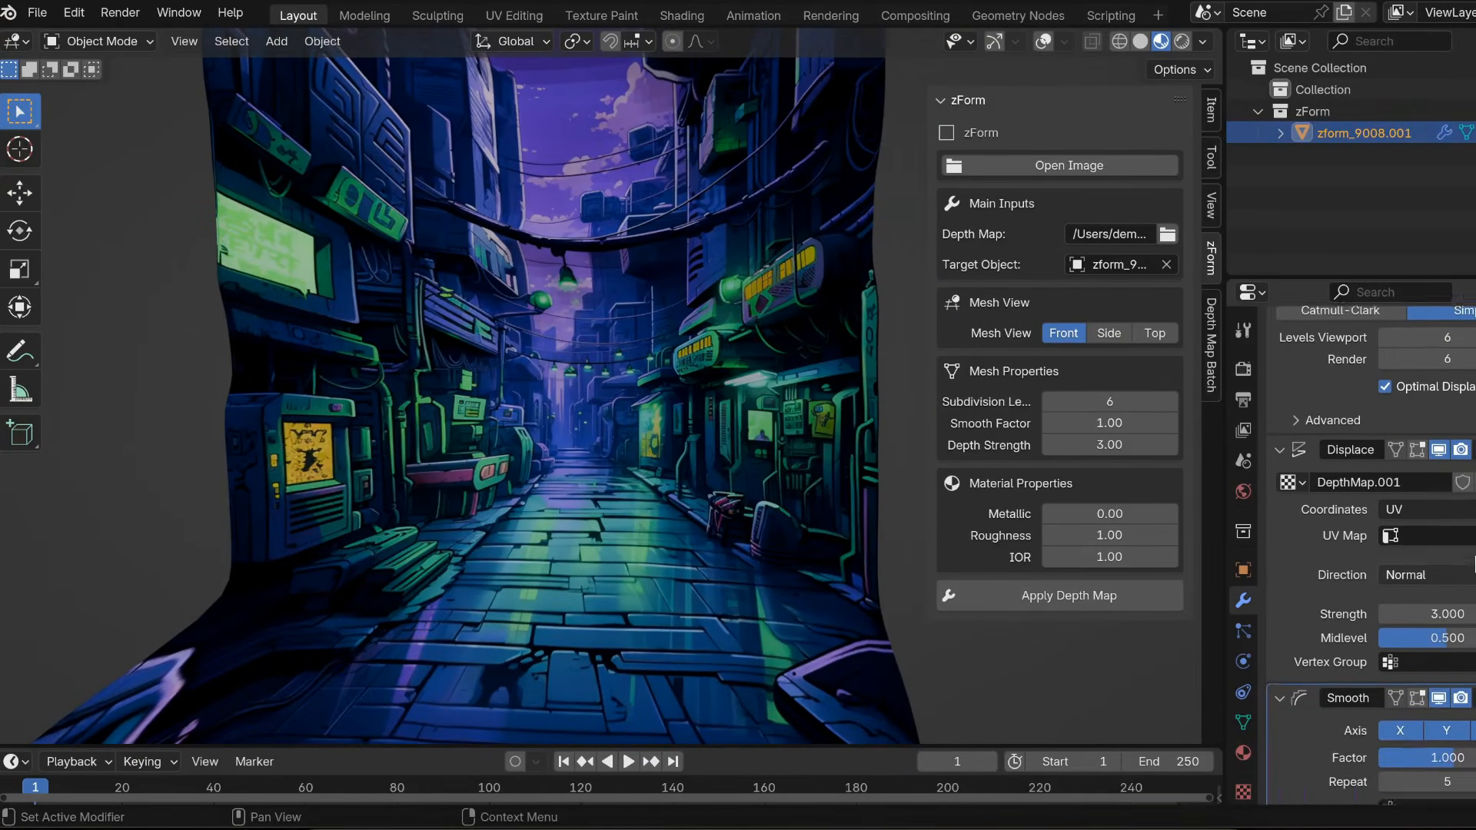
scroll(1449, 525, down, 5)
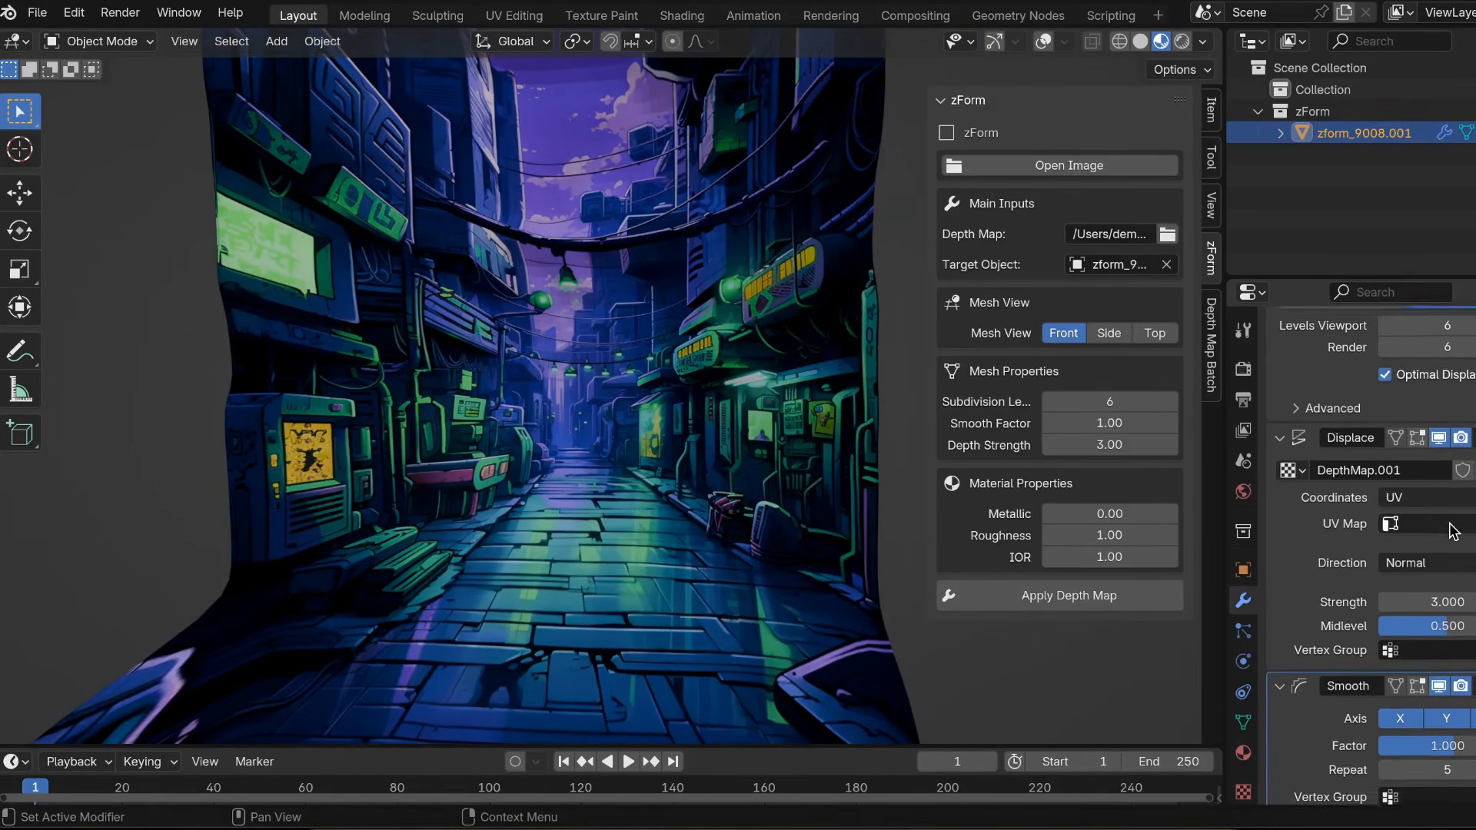
scroll(1449, 526, up, 3)
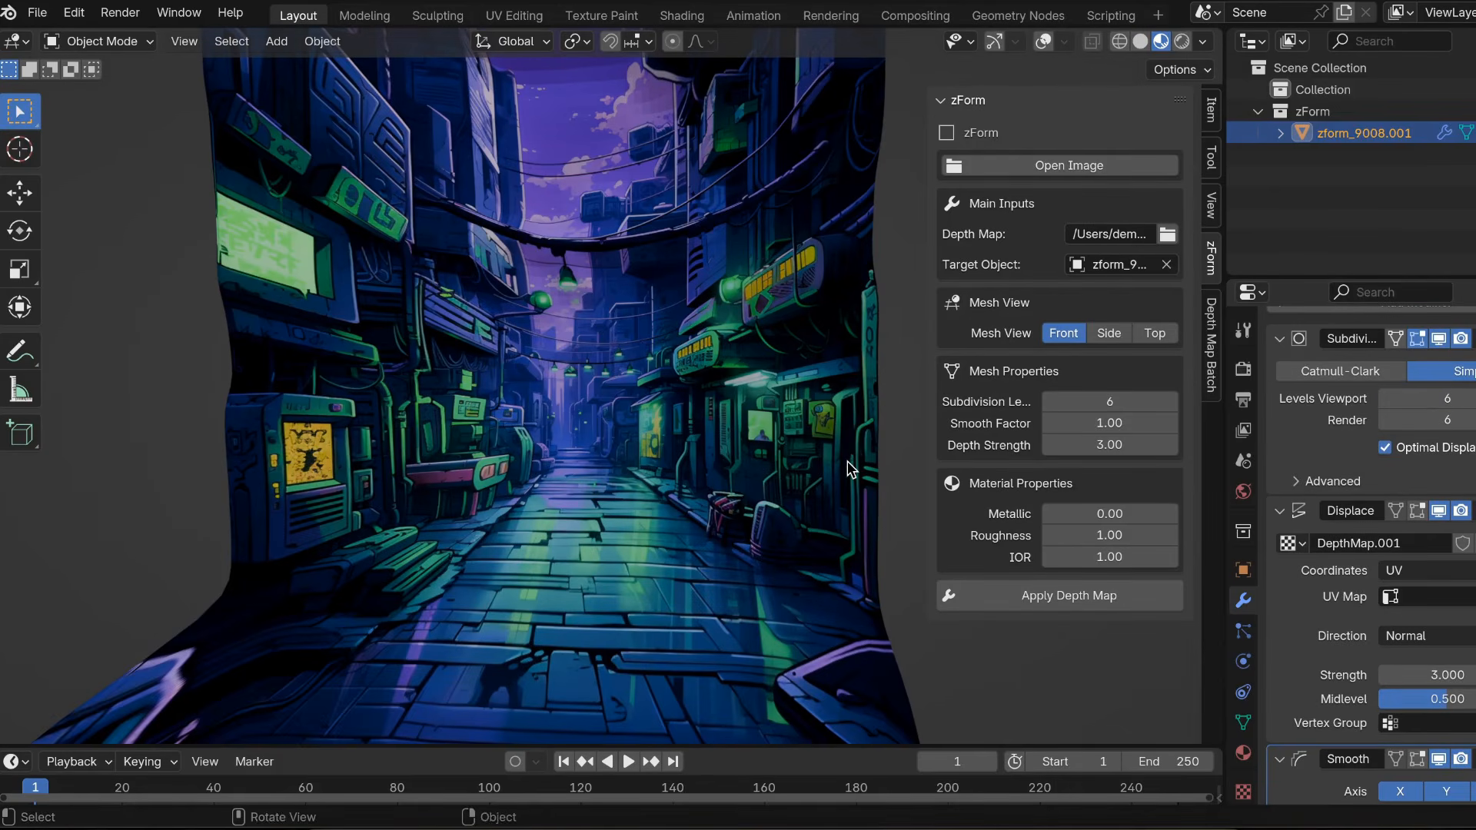
Delete the alley mesh zform_9008.001 from the scene
key(KP_1)
key(x)
click(760, 450)
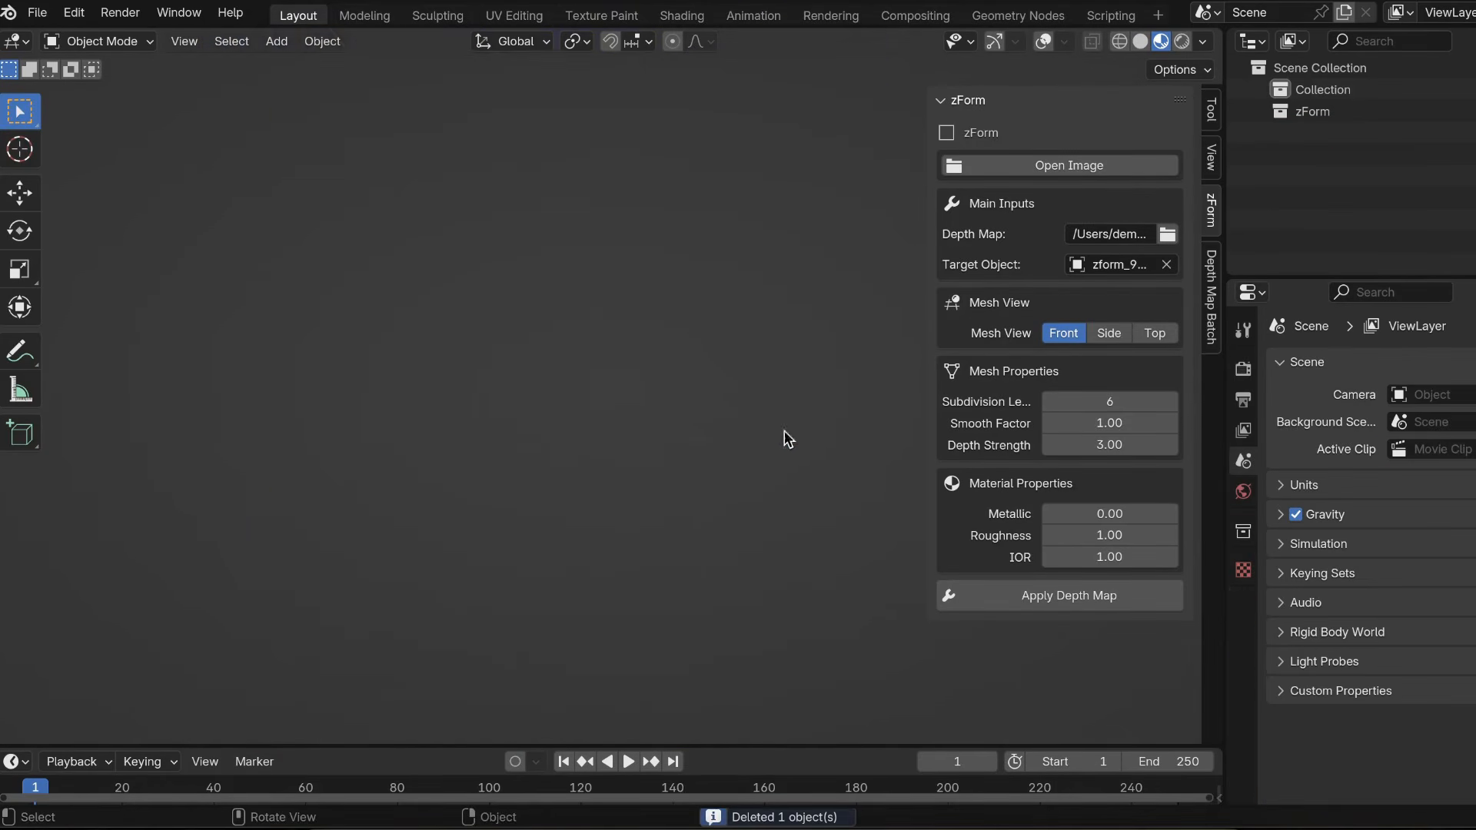
Load the steampunk house image 9002.png from the _for_experimenting folder as a new zForm mesh
click(1048, 165)
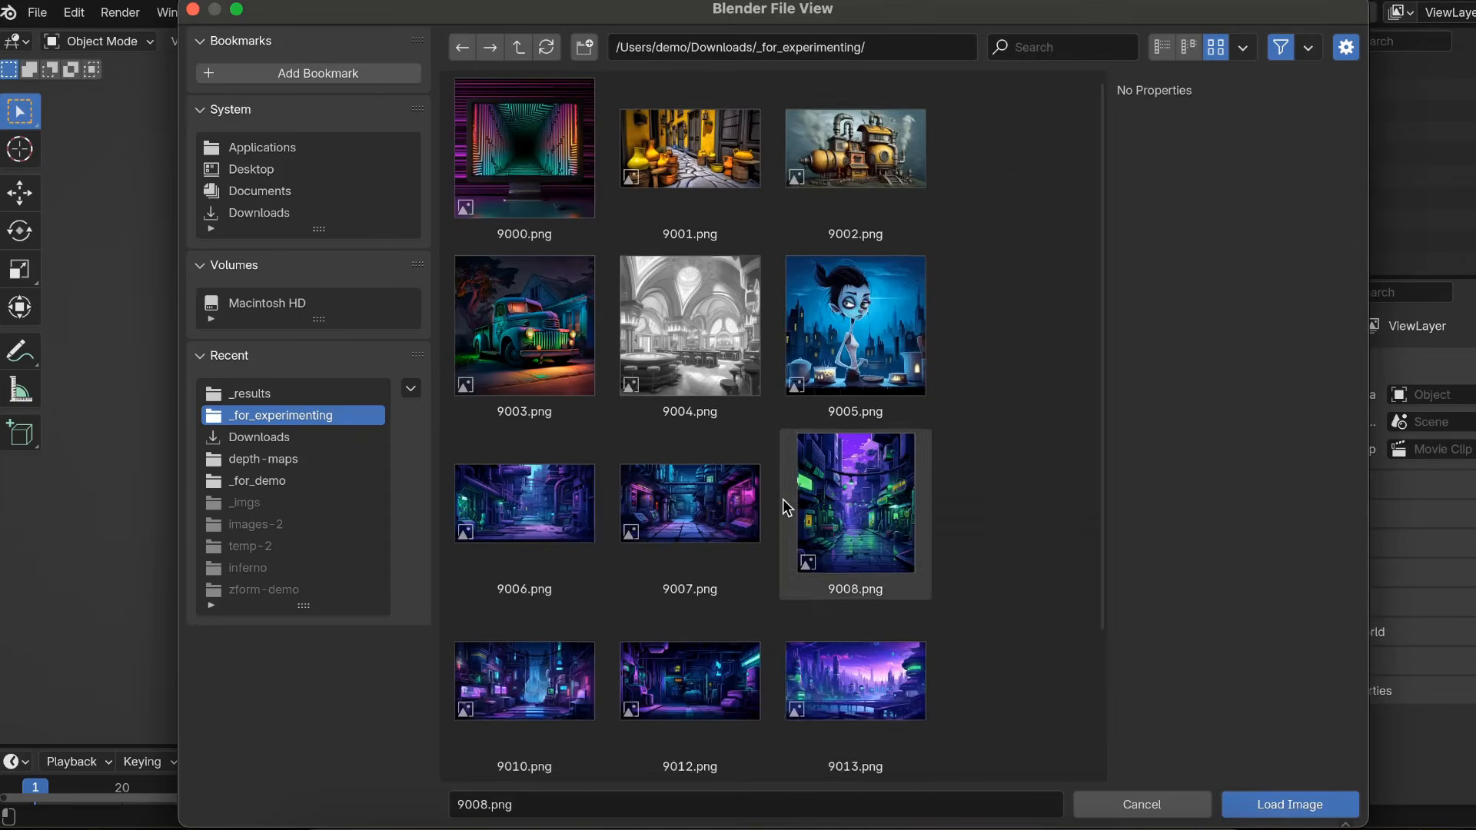
scroll(784, 504, down, 5)
scroll(787, 506, up, 1)
double_click(858, 147)
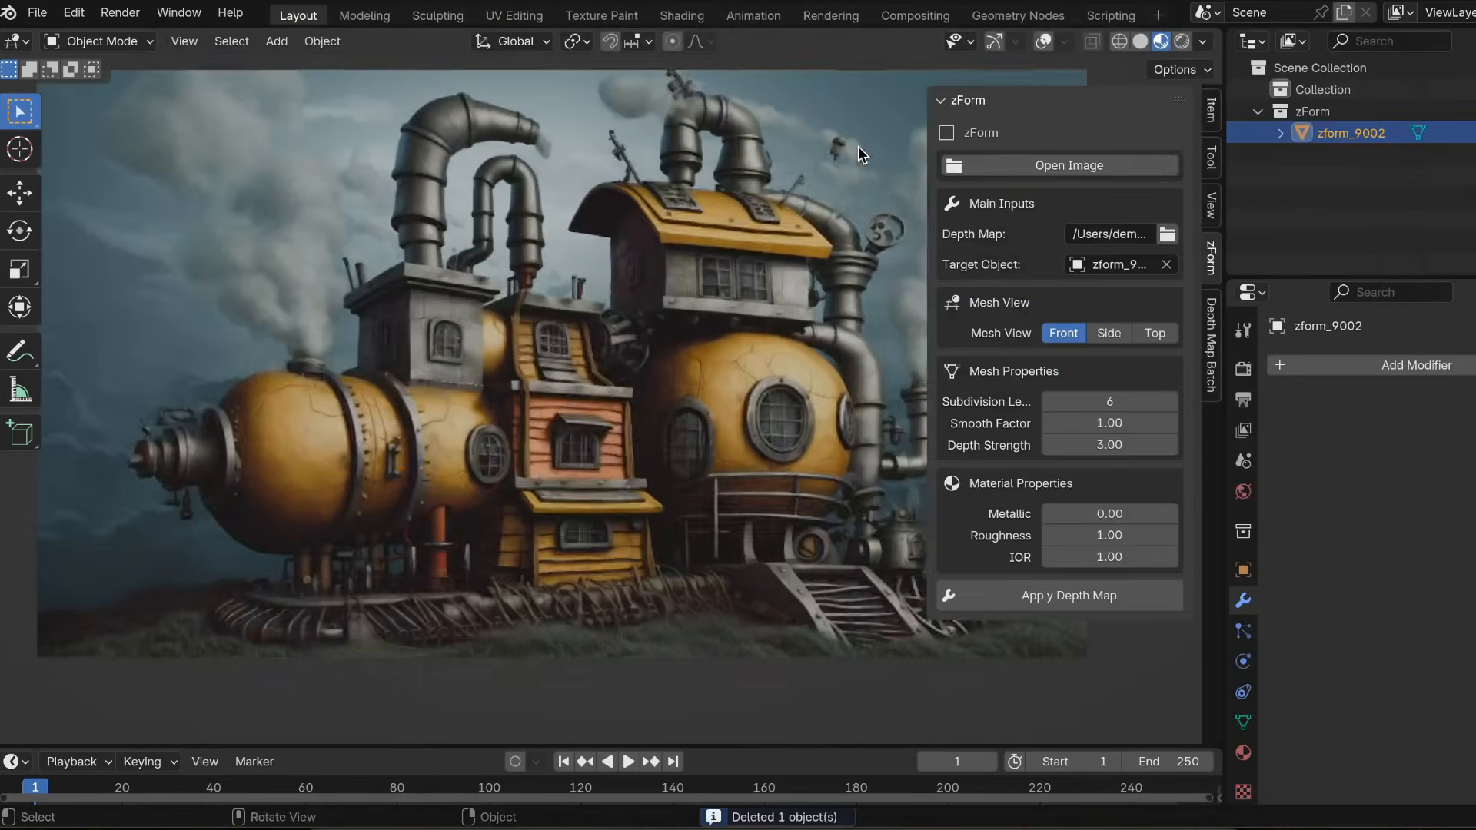
scroll(756, 365, down, 2)
scroll(755, 365, up, 3)
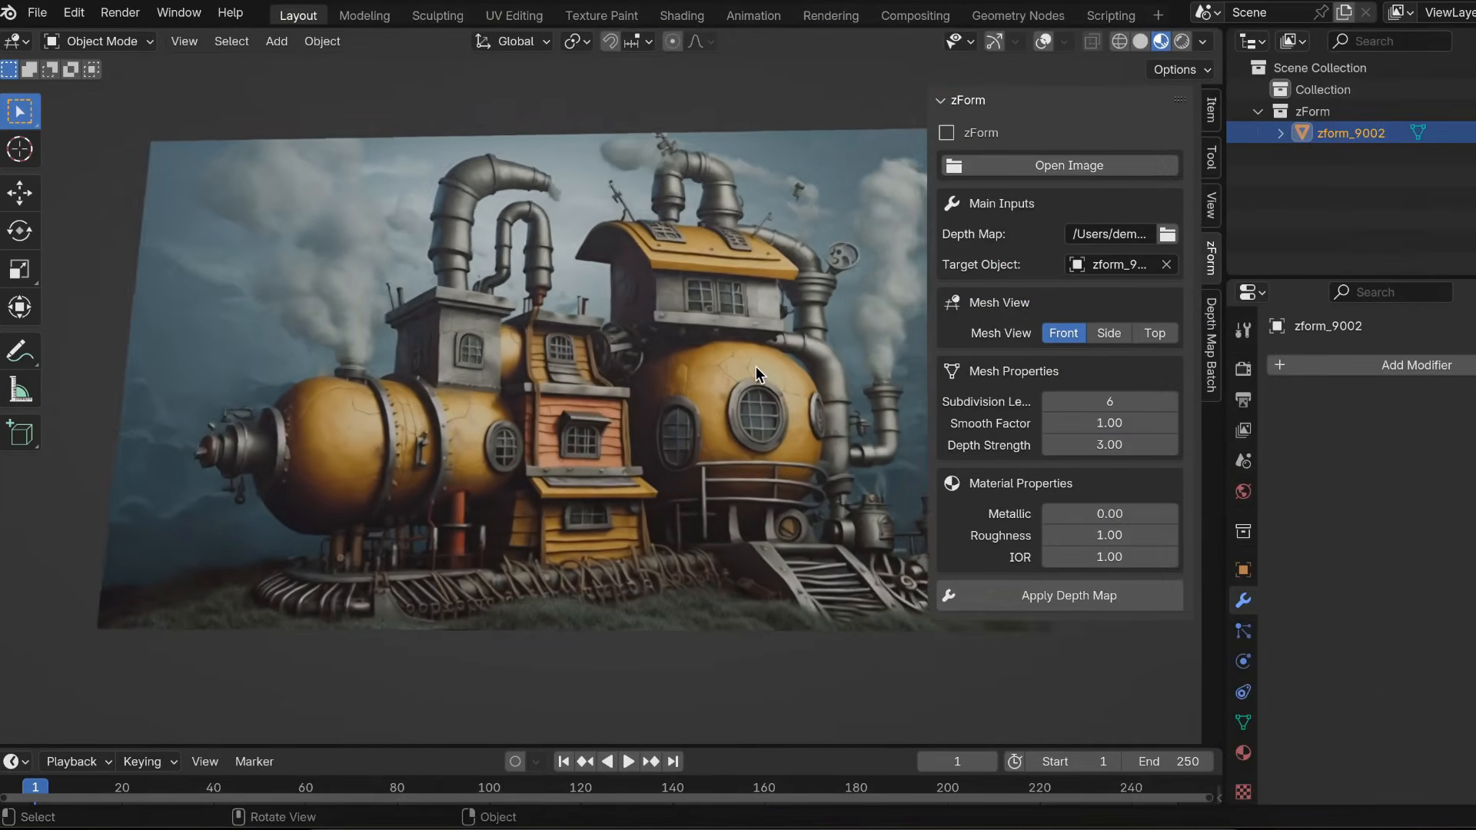
Assign 9002.jpg from the _results folder as the depth map and apply it to the steampunk house mesh
click(1167, 235)
click(859, 202)
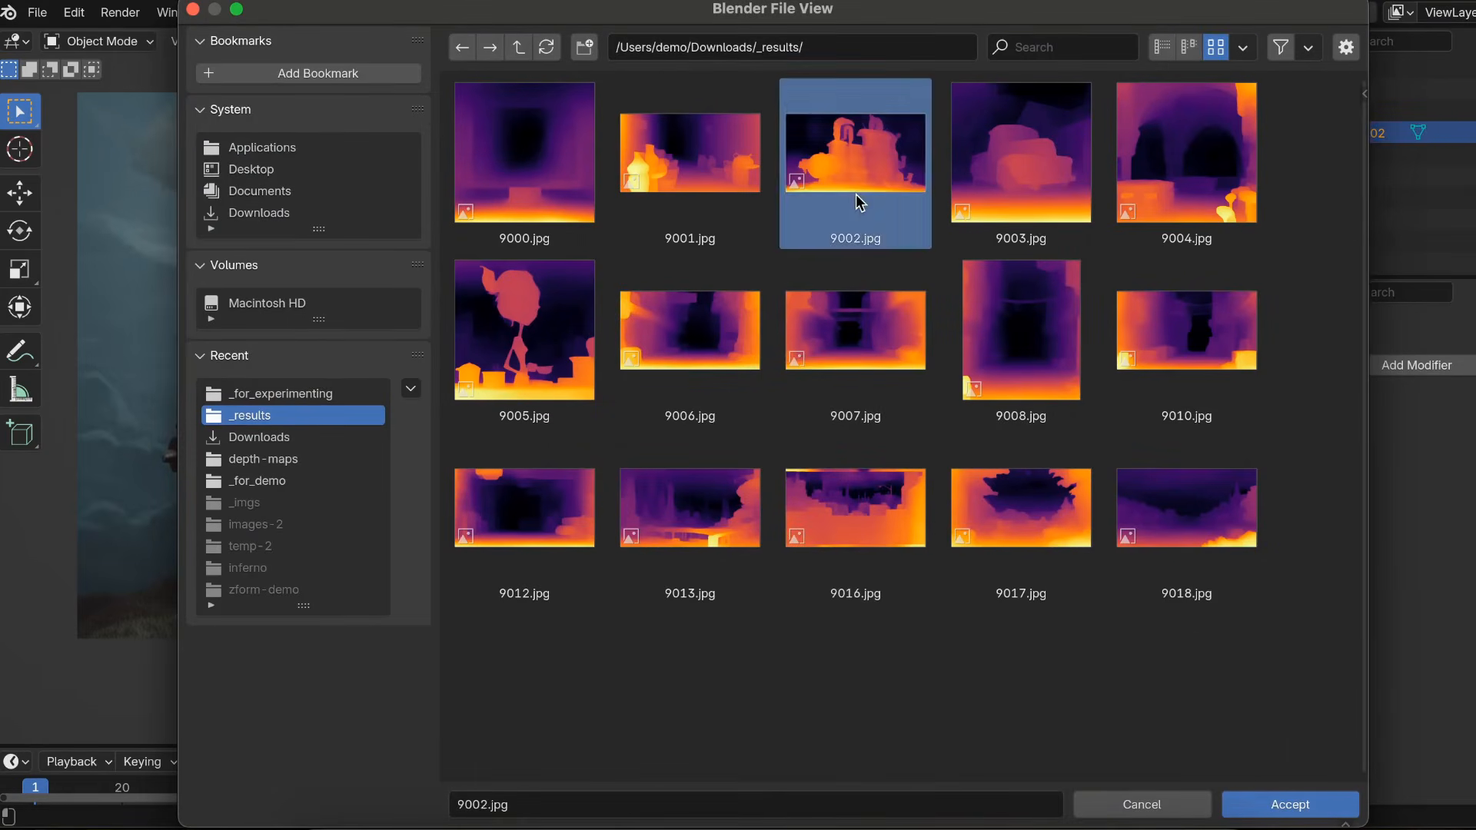
double_click(859, 201)
click(1066, 597)
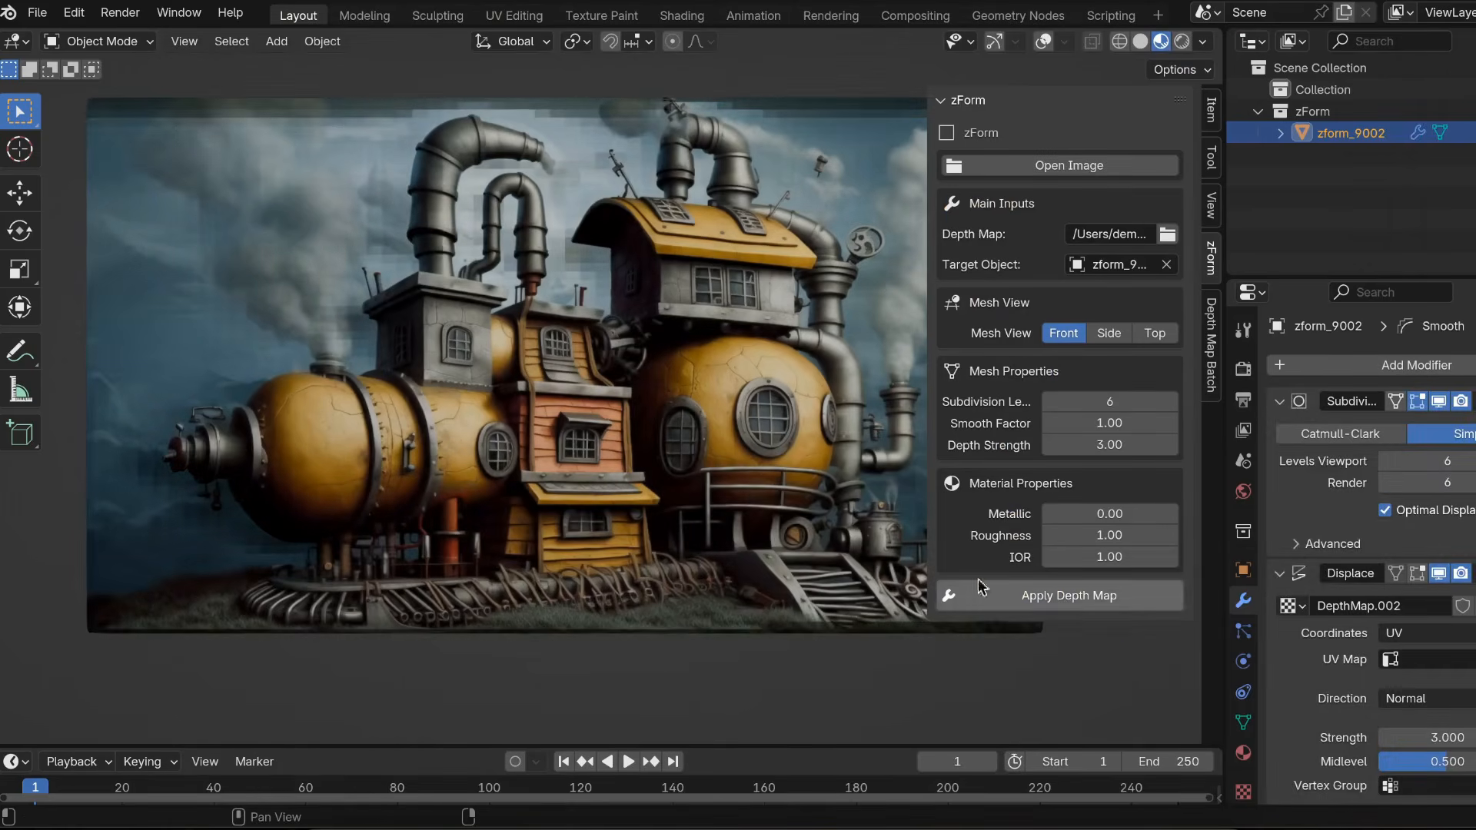
Examine the depth relief of the steampunk house mesh up close and from both sides
ctrl+scroll(750, 492, up, 3)
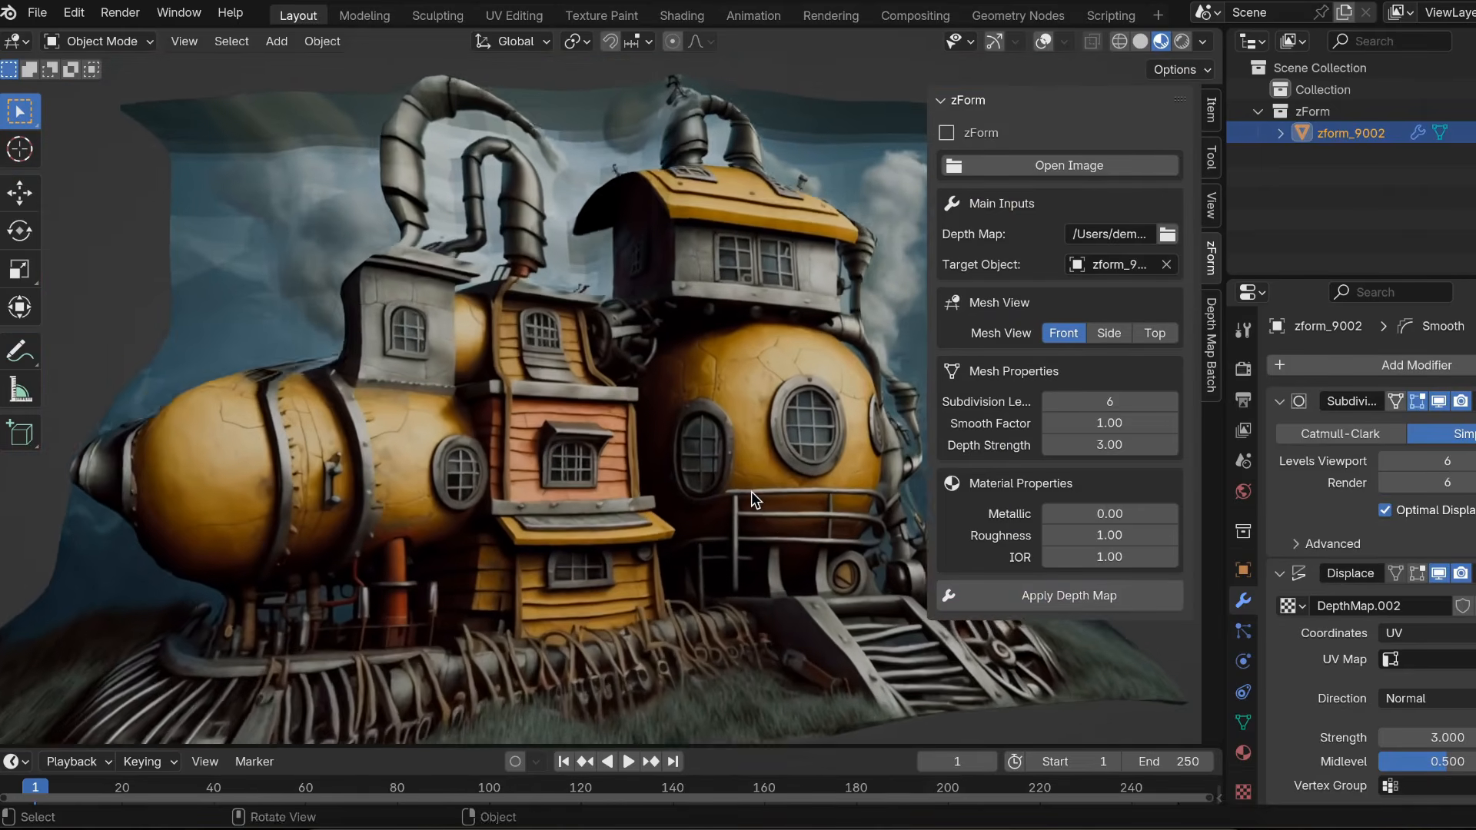
shift+scroll(751, 491, down, 3)
scroll(750, 491, down, 2)
scroll(751, 492, left, 3)
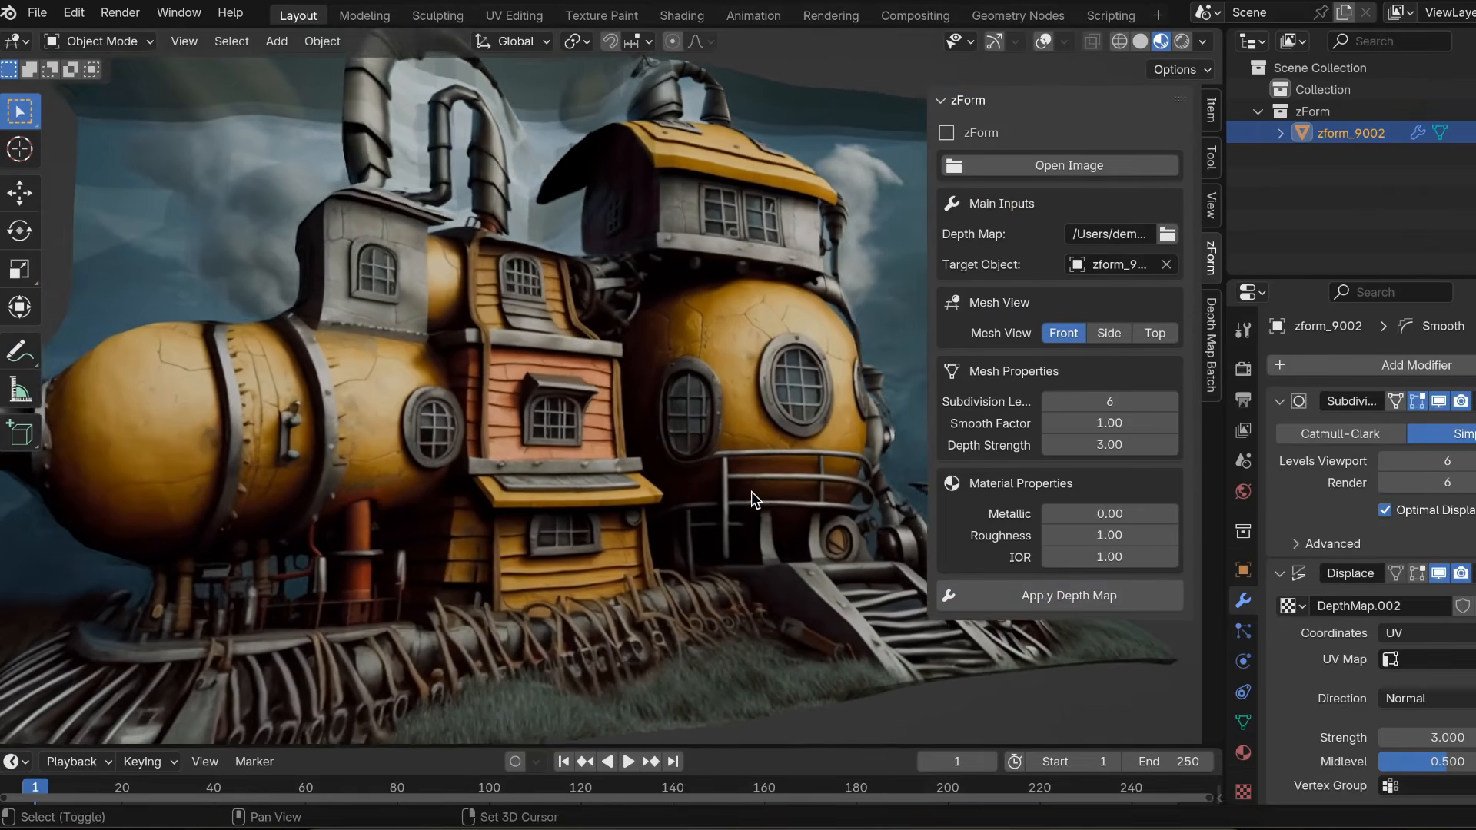
ctrl+scroll(751, 492, down, 2)
shift+scroll(751, 492, down, 1)
shift+scroll(751, 492, up, 1)
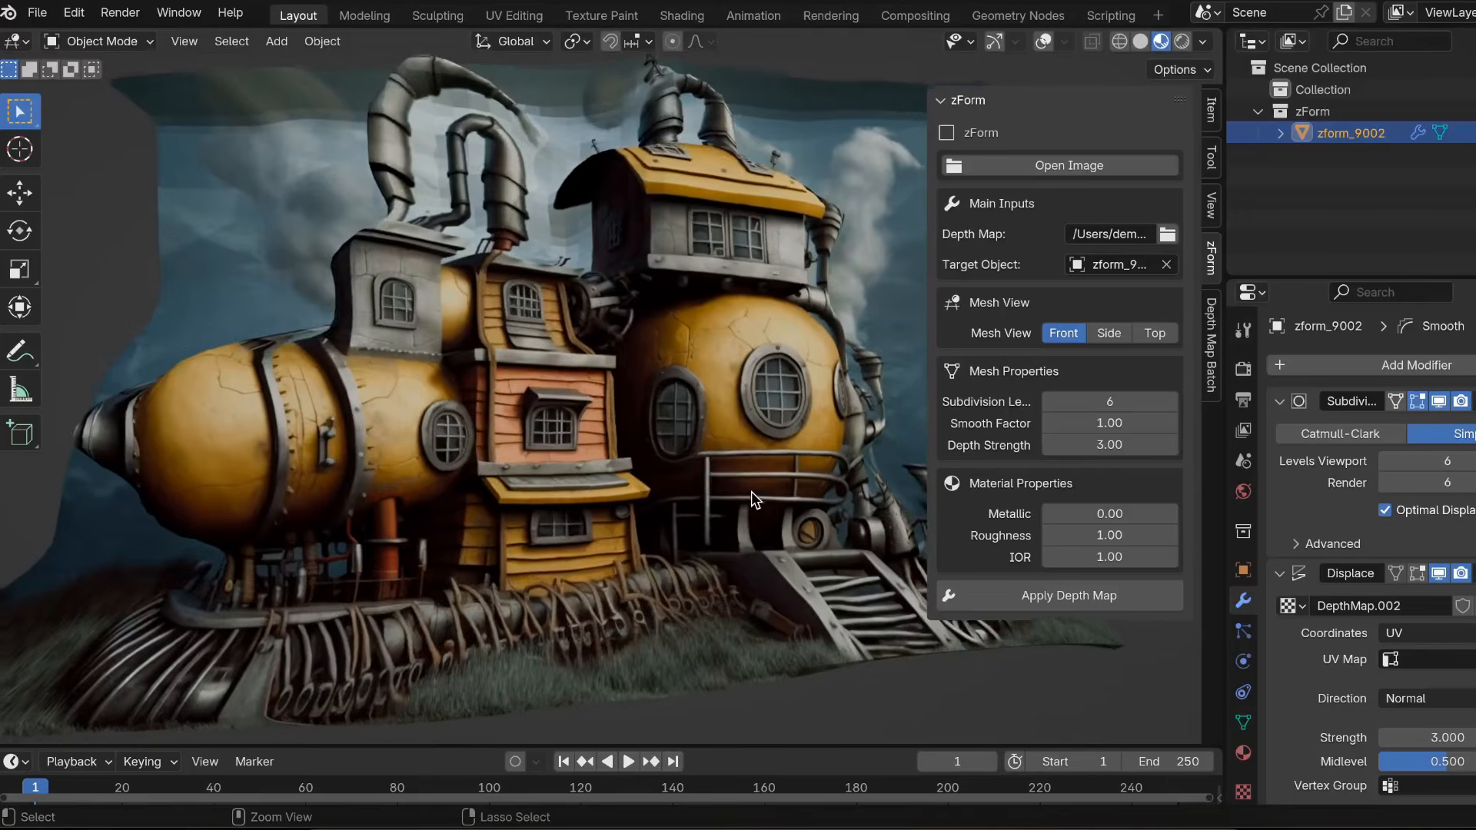
scroll(751, 491, right, 4)
scroll(751, 492, right, 3)
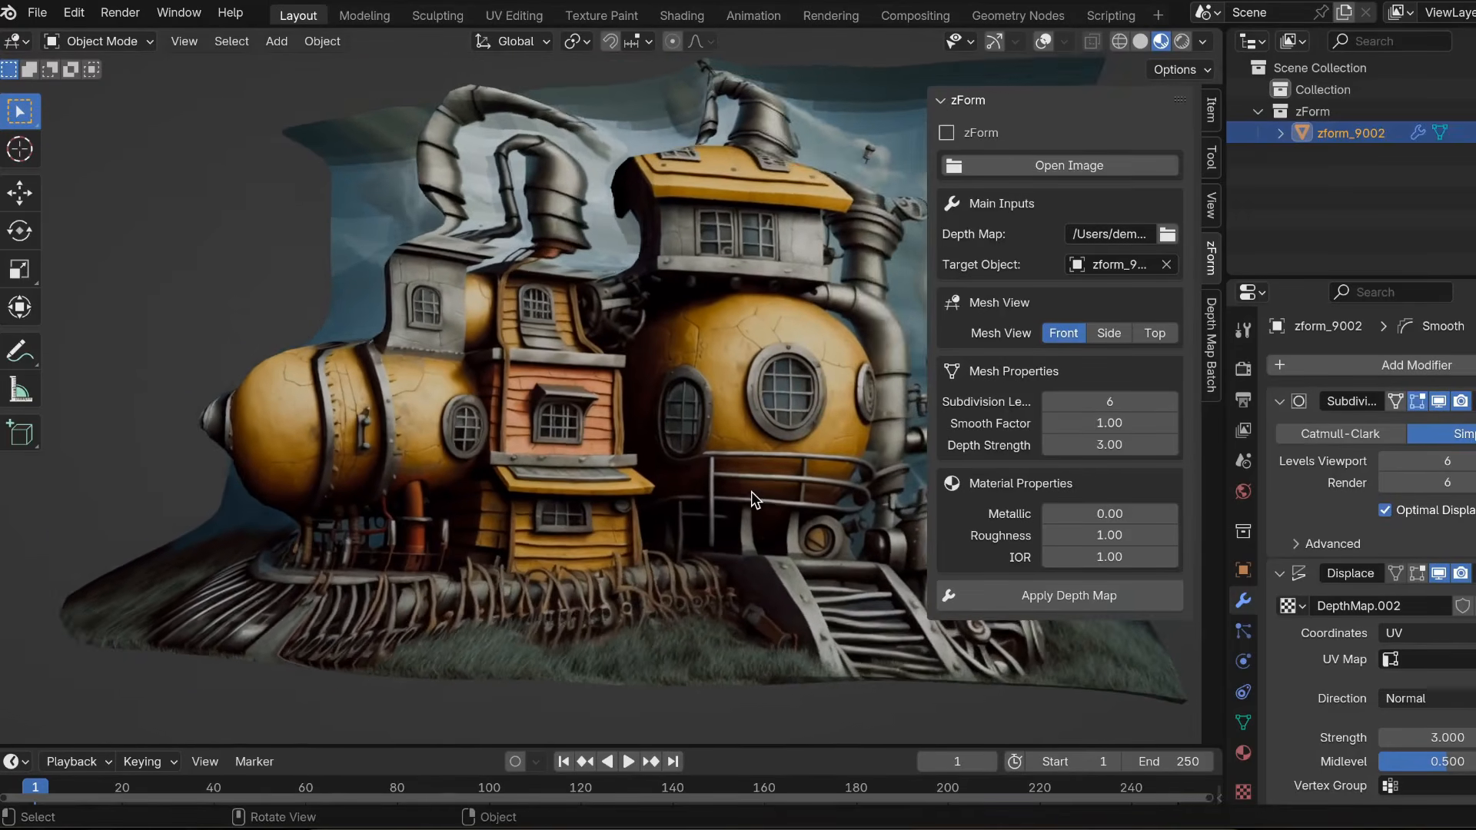
scroll(751, 491, left, 3)
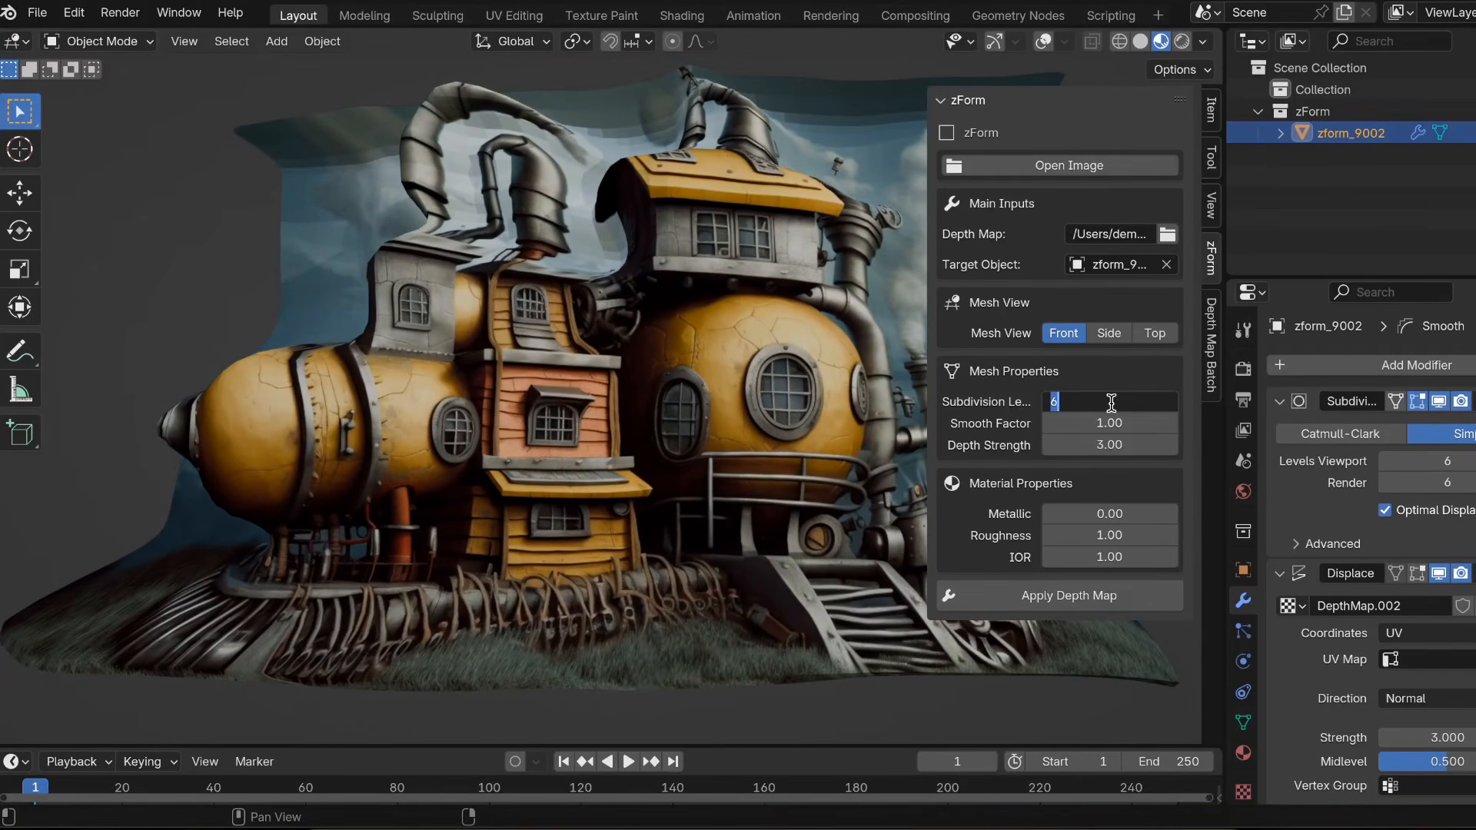
Set the zForm subdivision level of the steampunk house mesh to 8 and check the finer relief
key(Return)
scroll(884, 453, left, 3)
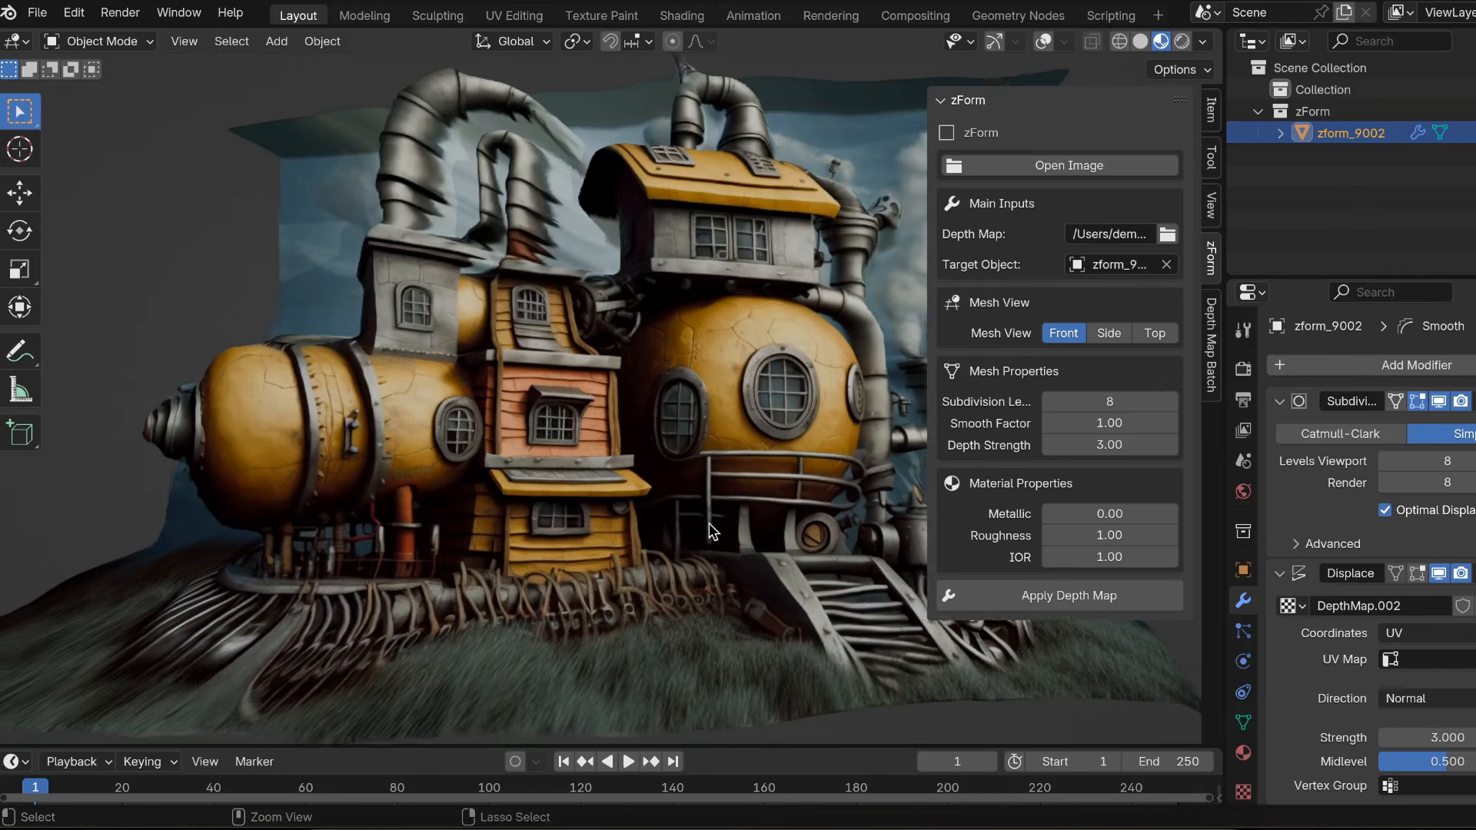
ctrl+scroll(885, 453, down, 3)
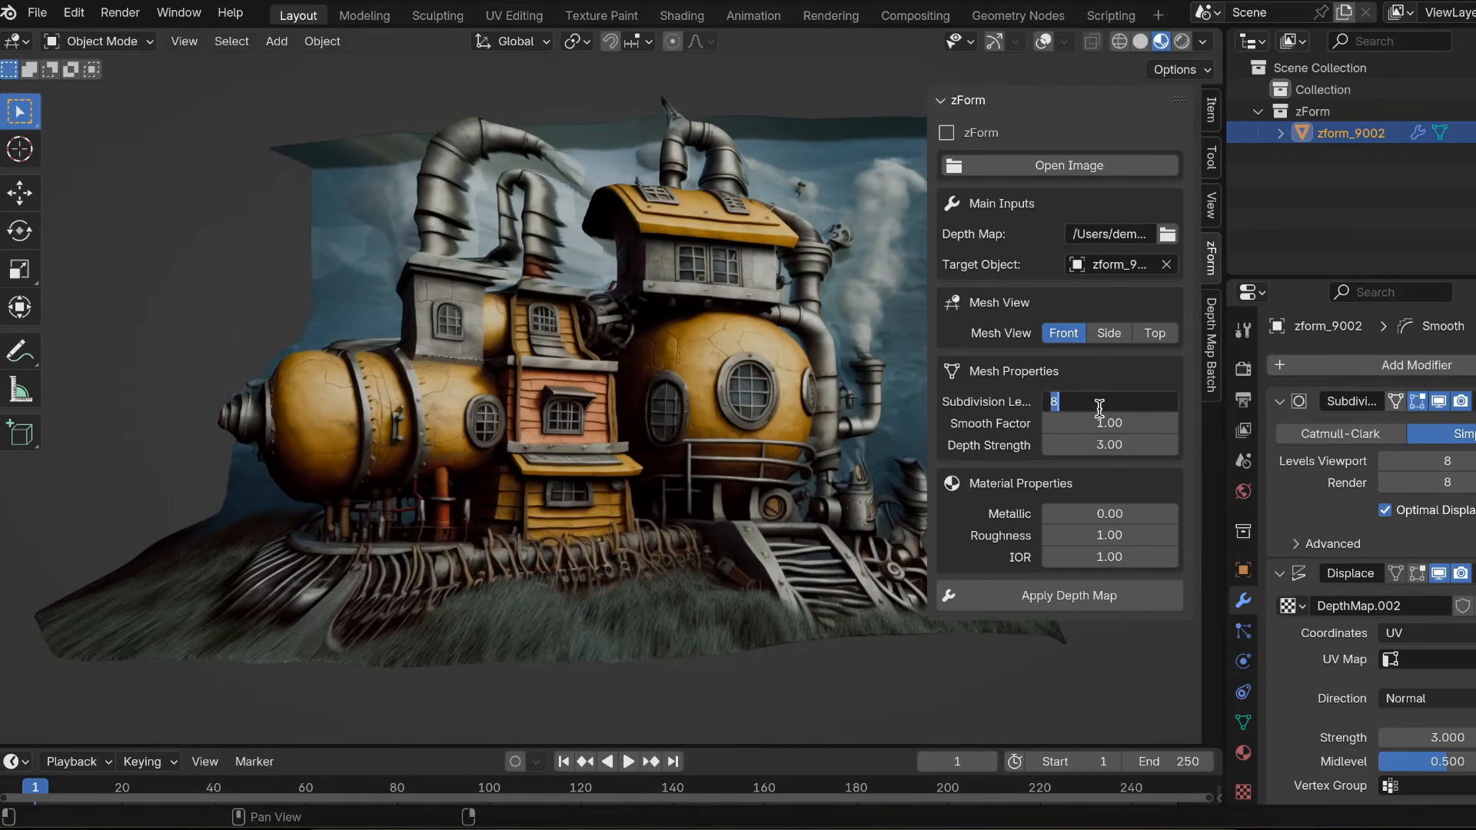
Set the zForm subdivision level of the steampunk house mesh to 6 and examine its relief from the front, behind and the side
ctrl+scroll(767, 486, up, 5)
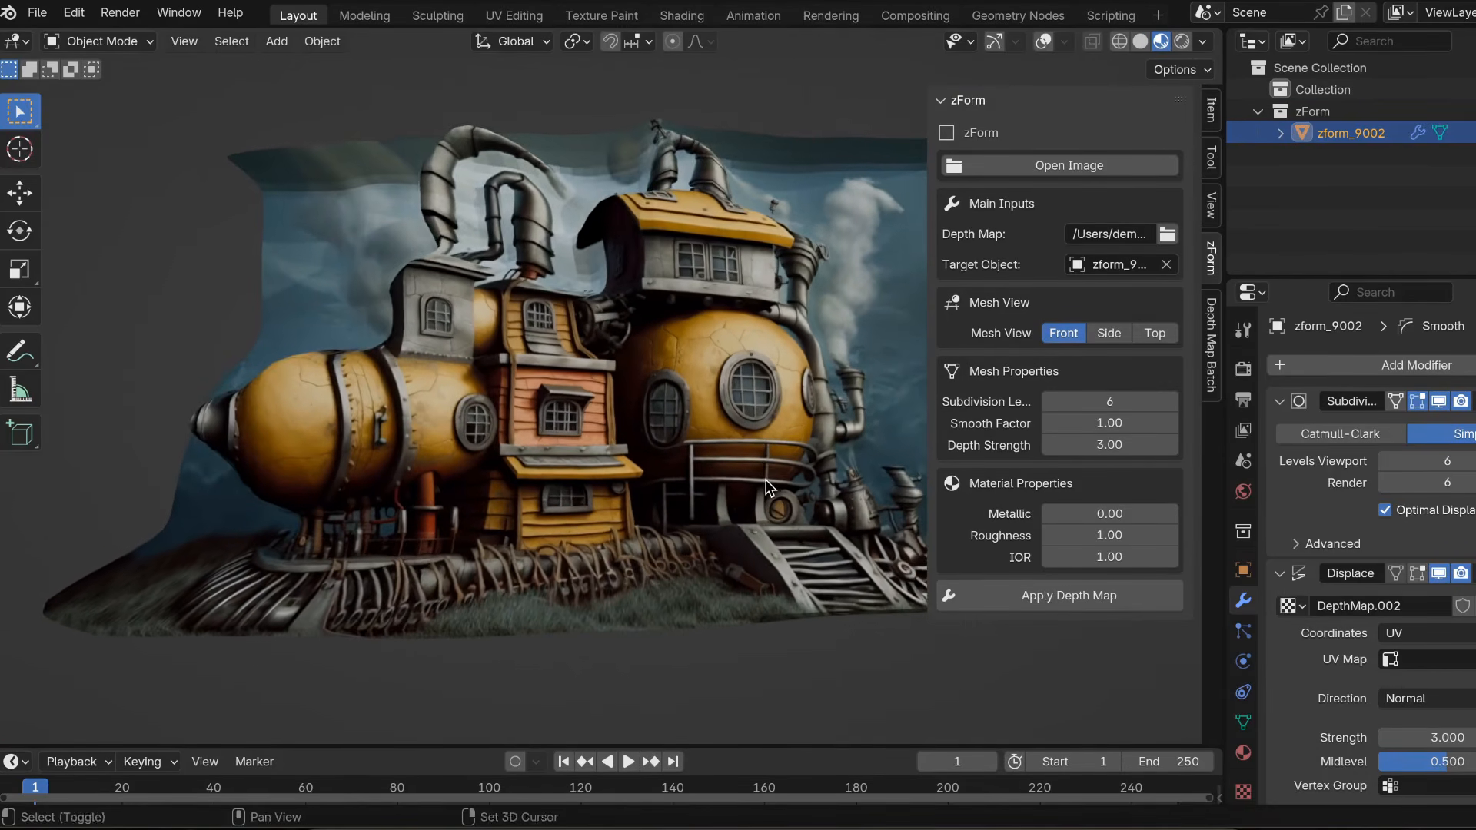
scroll(767, 485, right, 5)
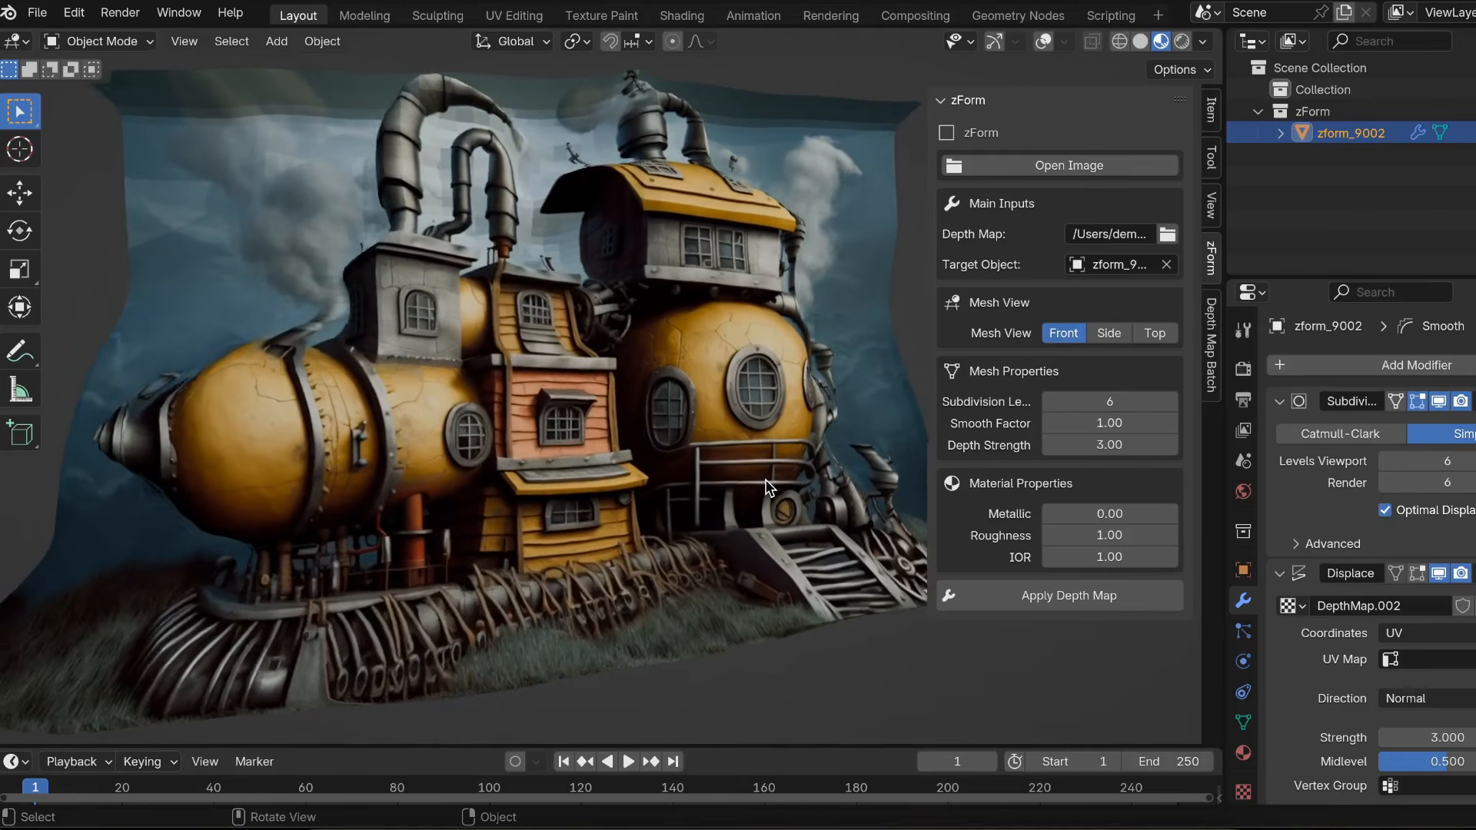
shift+scroll(765, 480, left, 1)
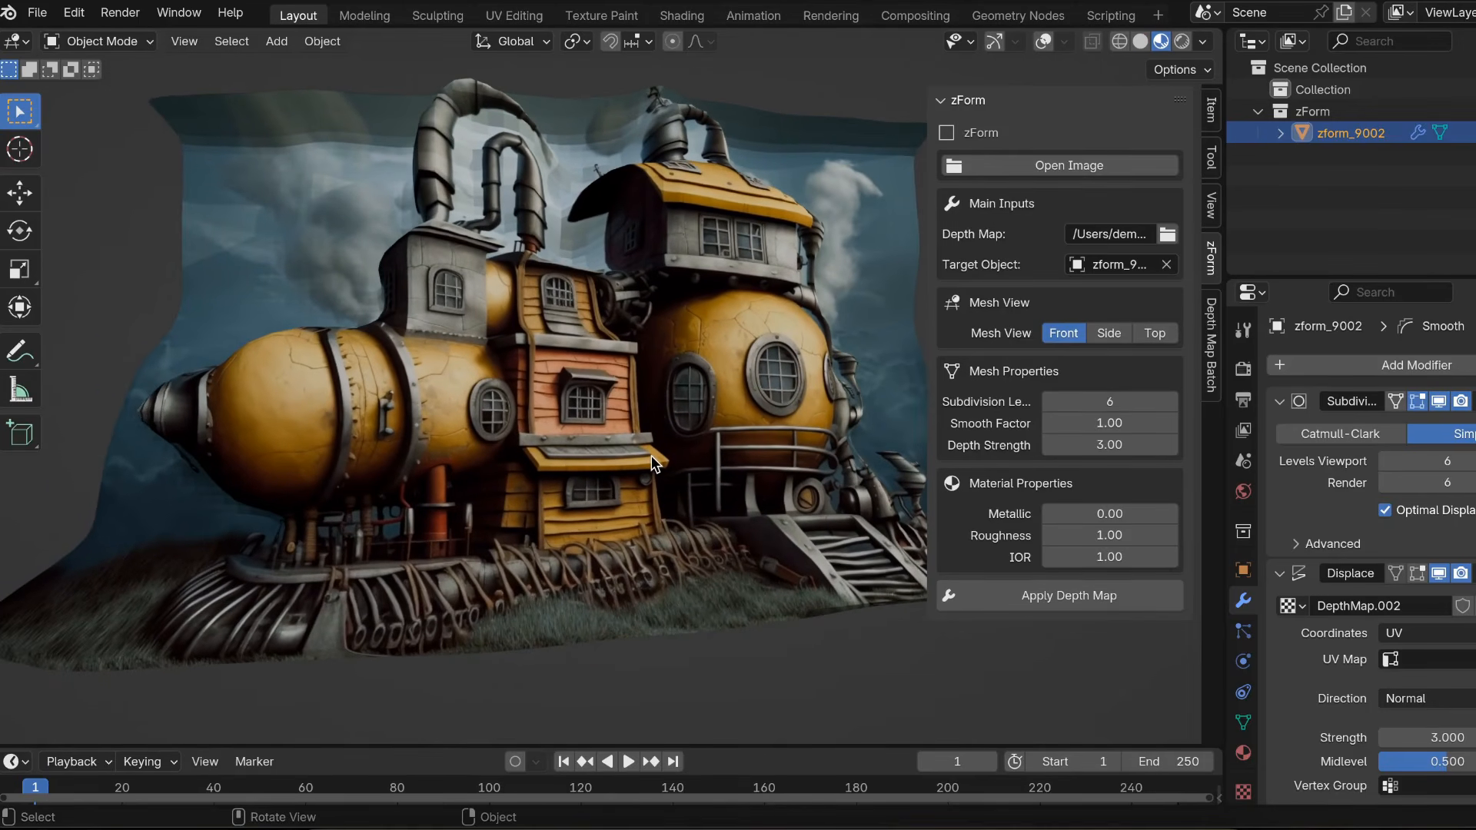
scroll(652, 456, left, 3)
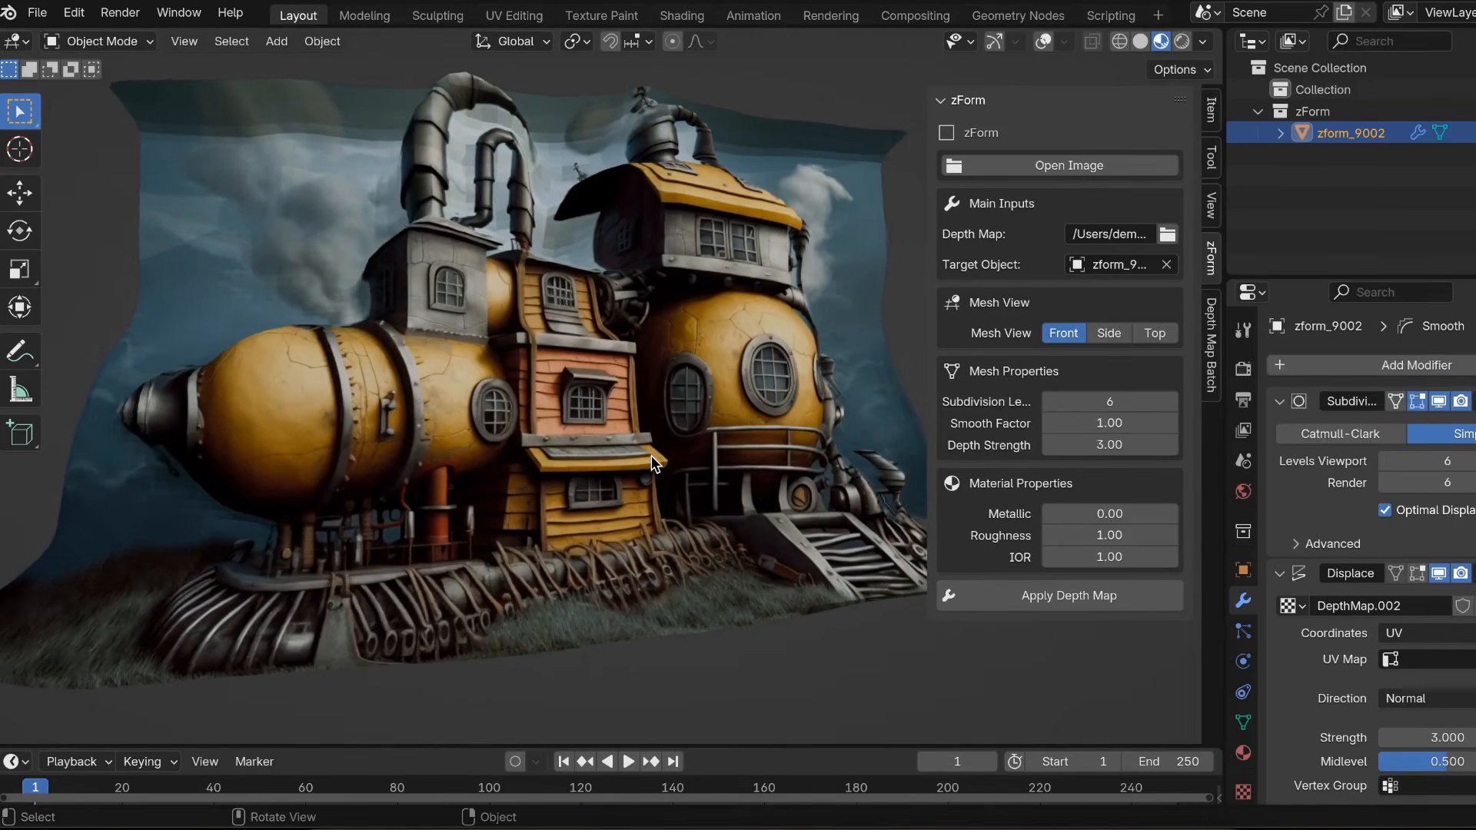
scroll(651, 456, right, 5)
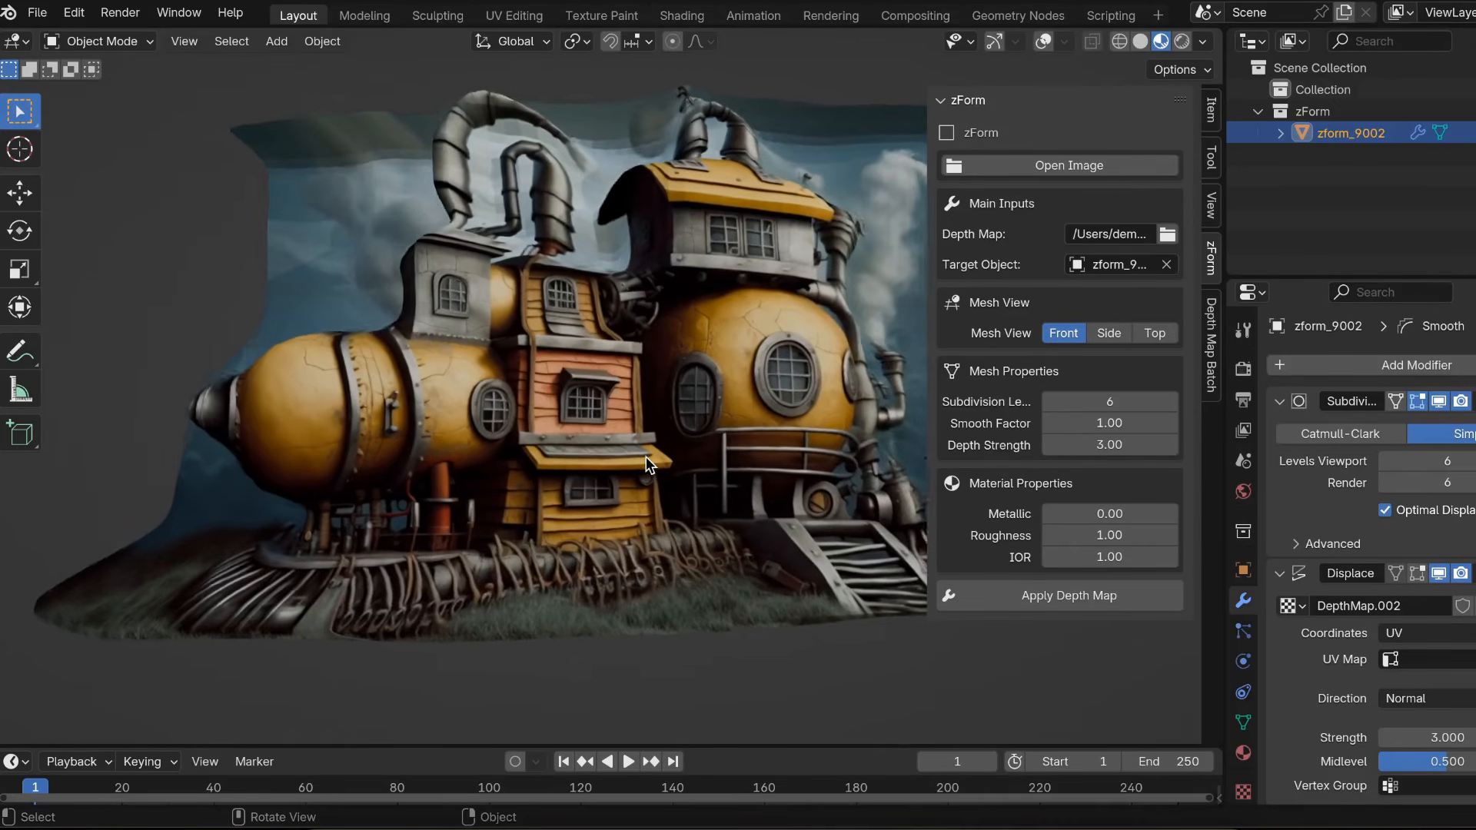
scroll(646, 457, right, 4)
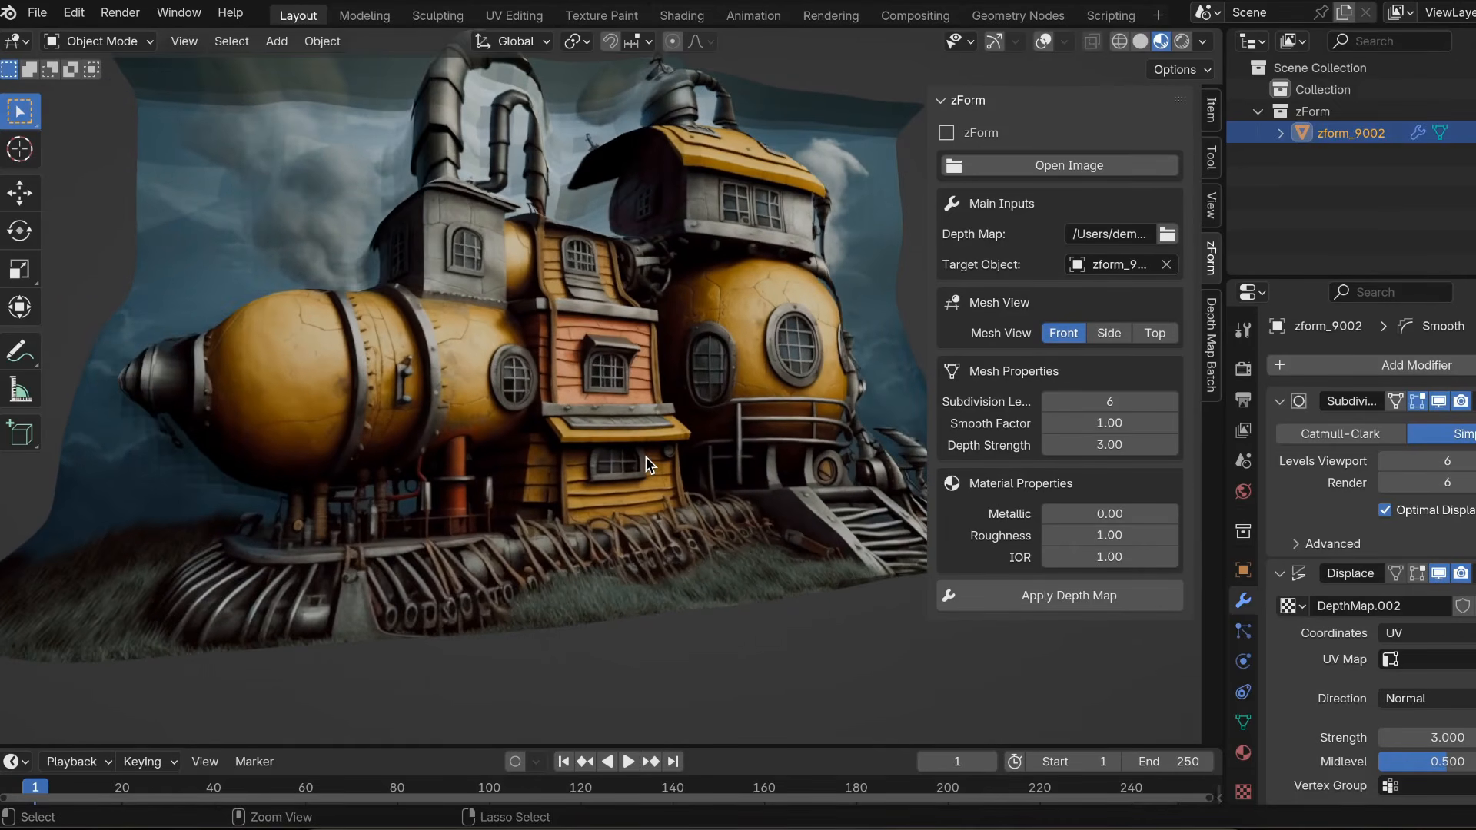
scroll(645, 457, right, 8)
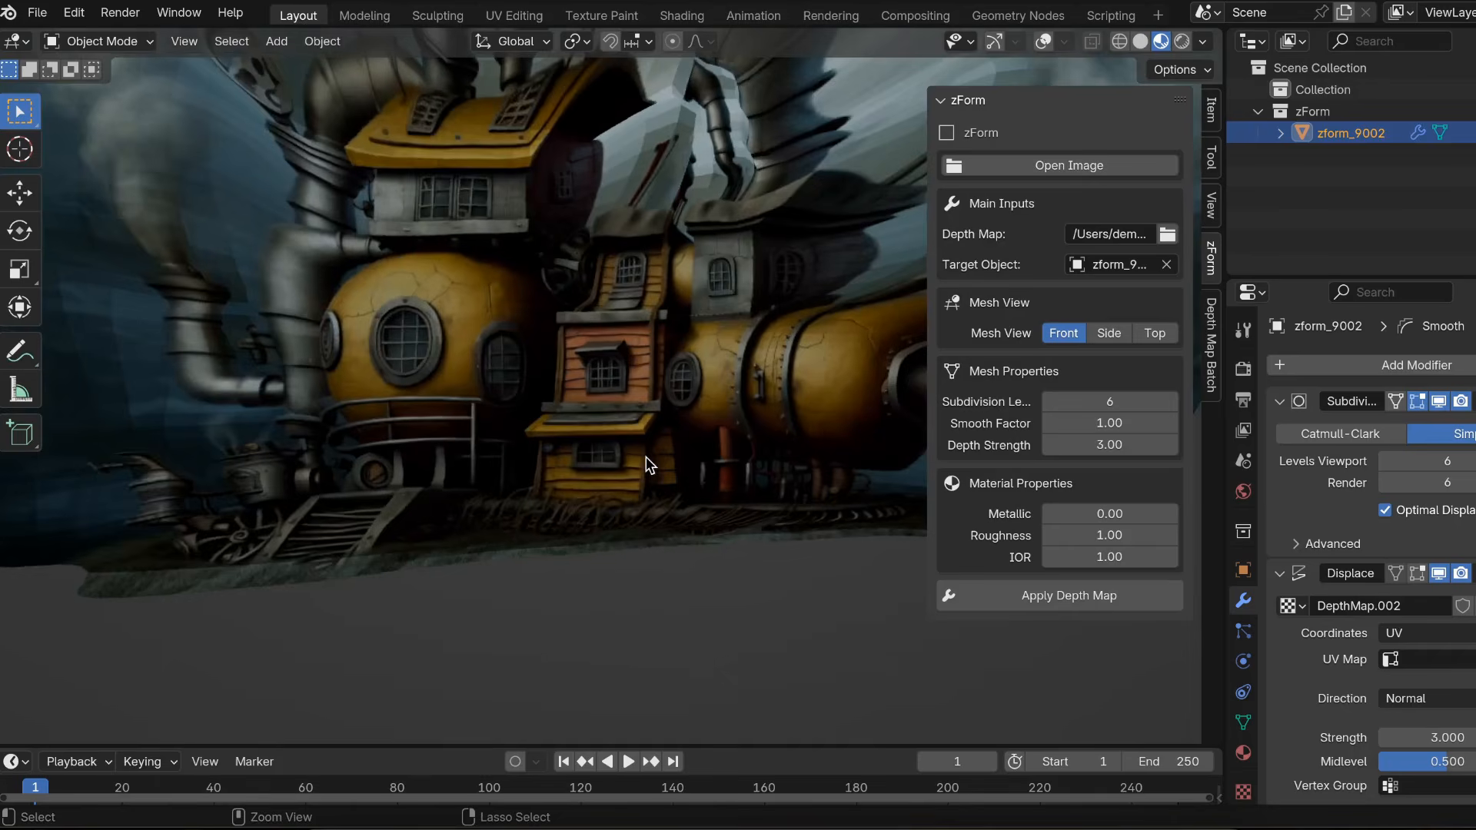
scroll(645, 456, right, 8)
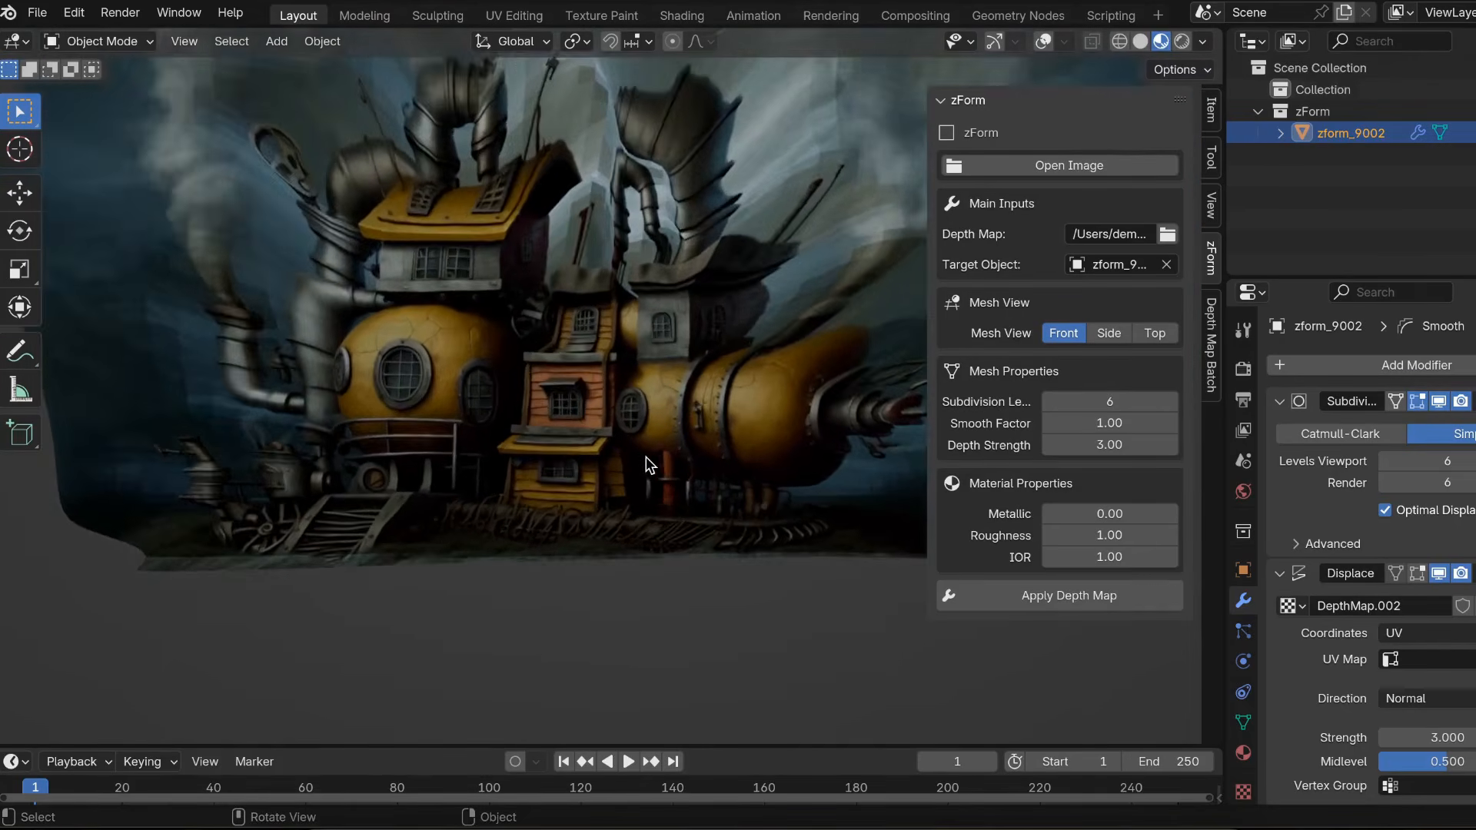
scroll(646, 456, right, 8)
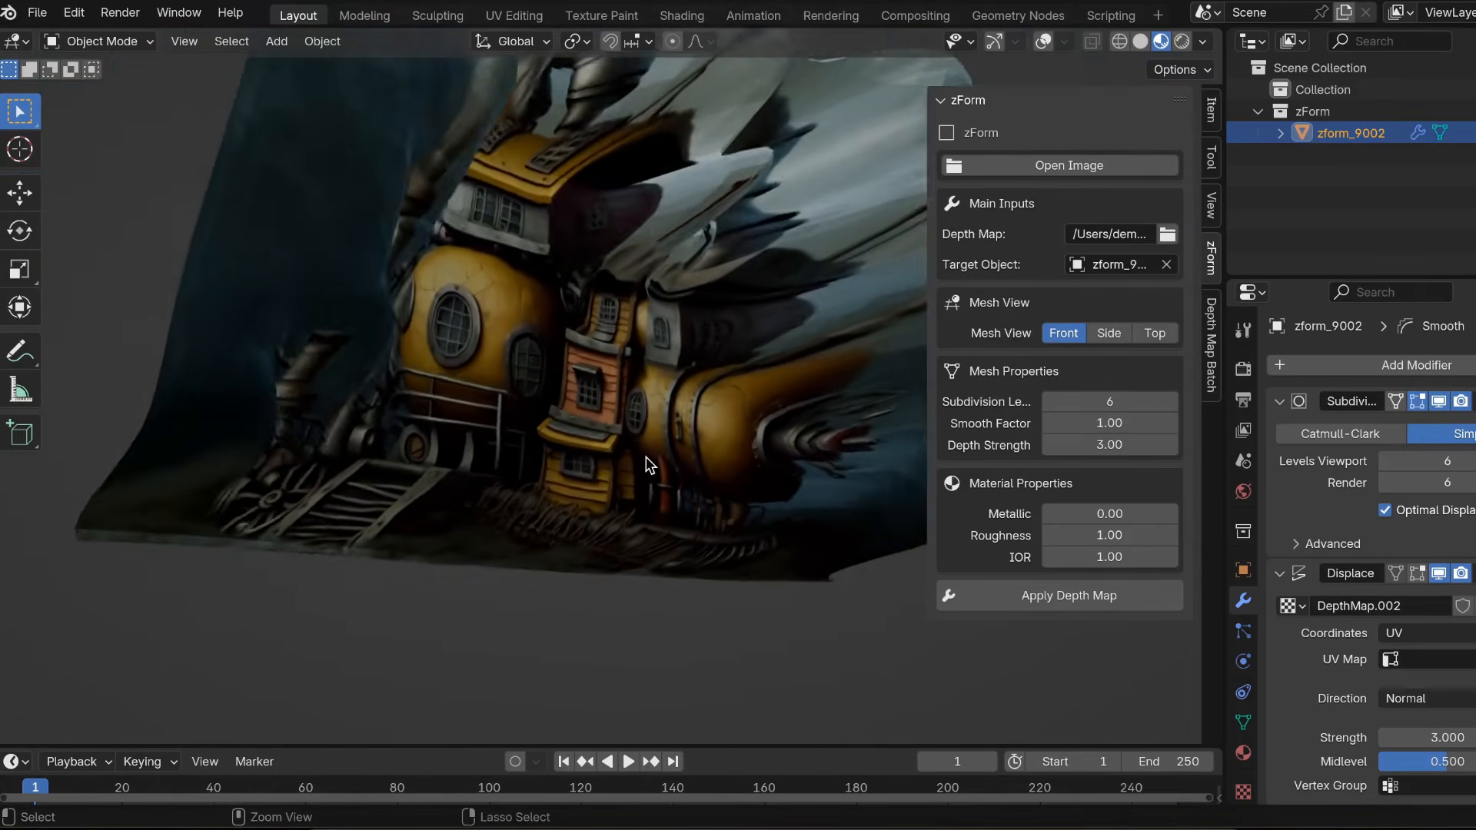
scroll(646, 456, right, 8)
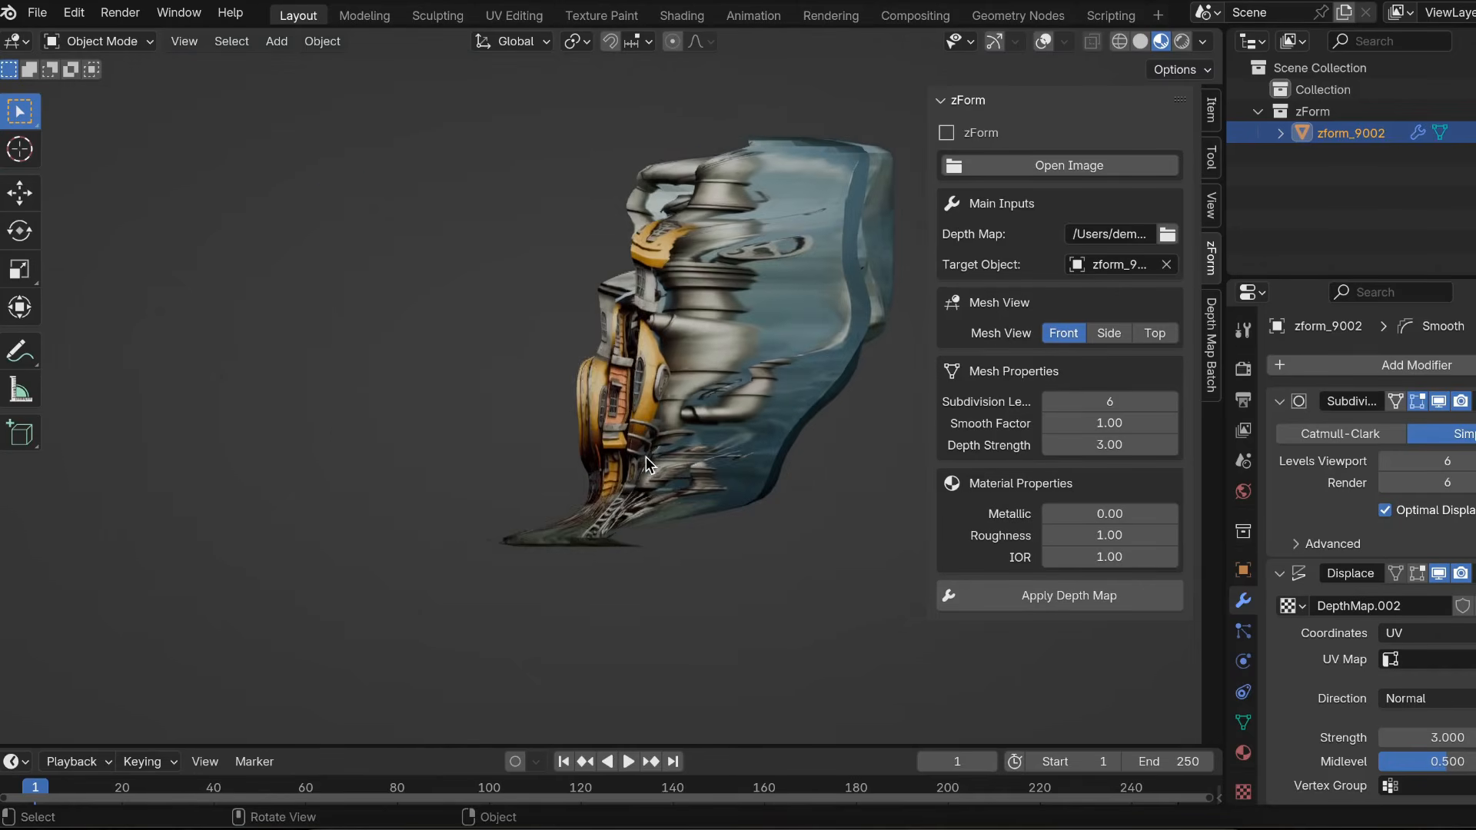
scroll(646, 458, right, 8)
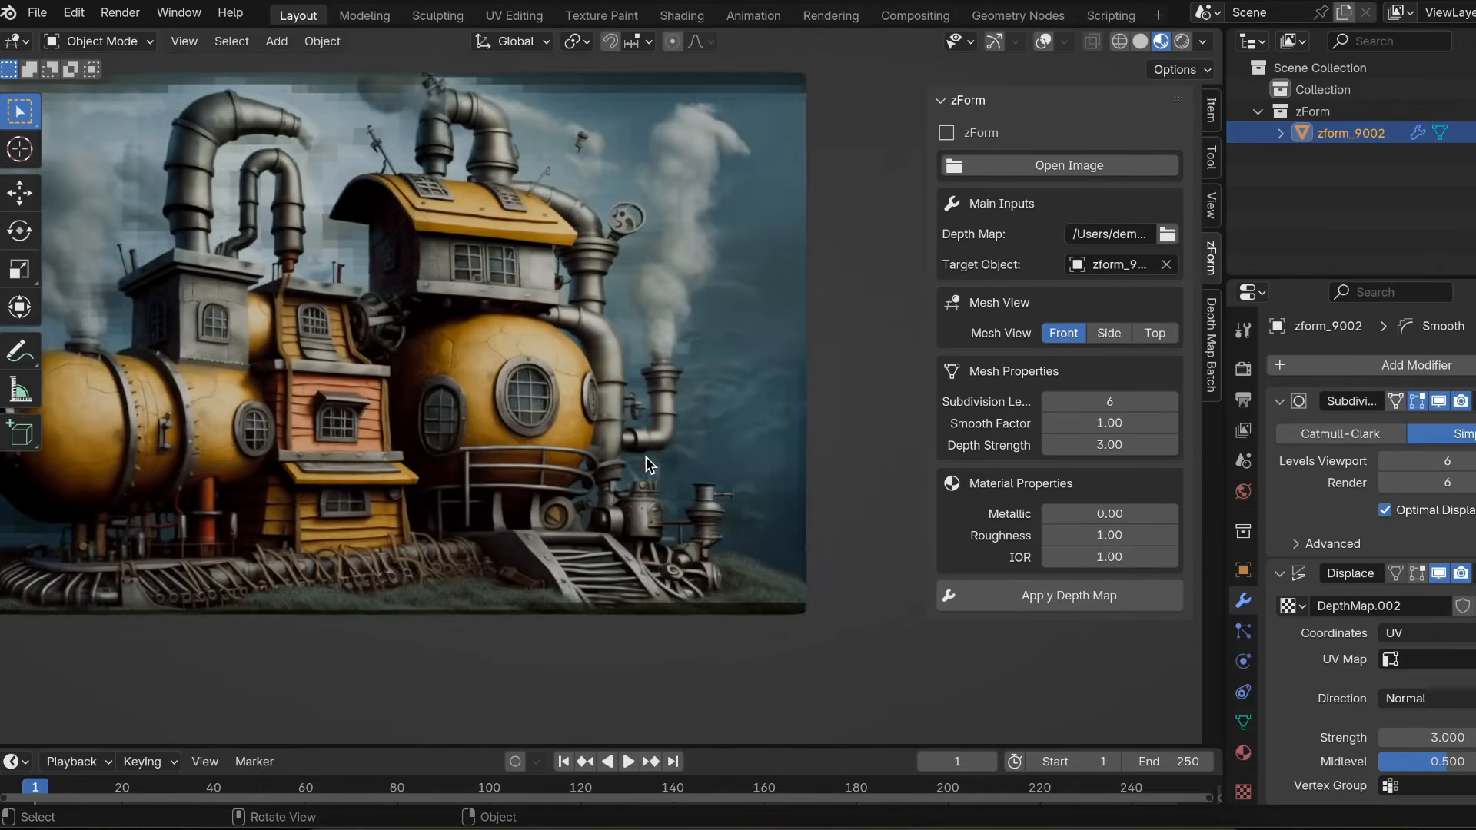
Examine the steampunk house relief up close from slightly different front angles
scroll(523, 421, right, 5)
shift+scroll(524, 421, down, 3)
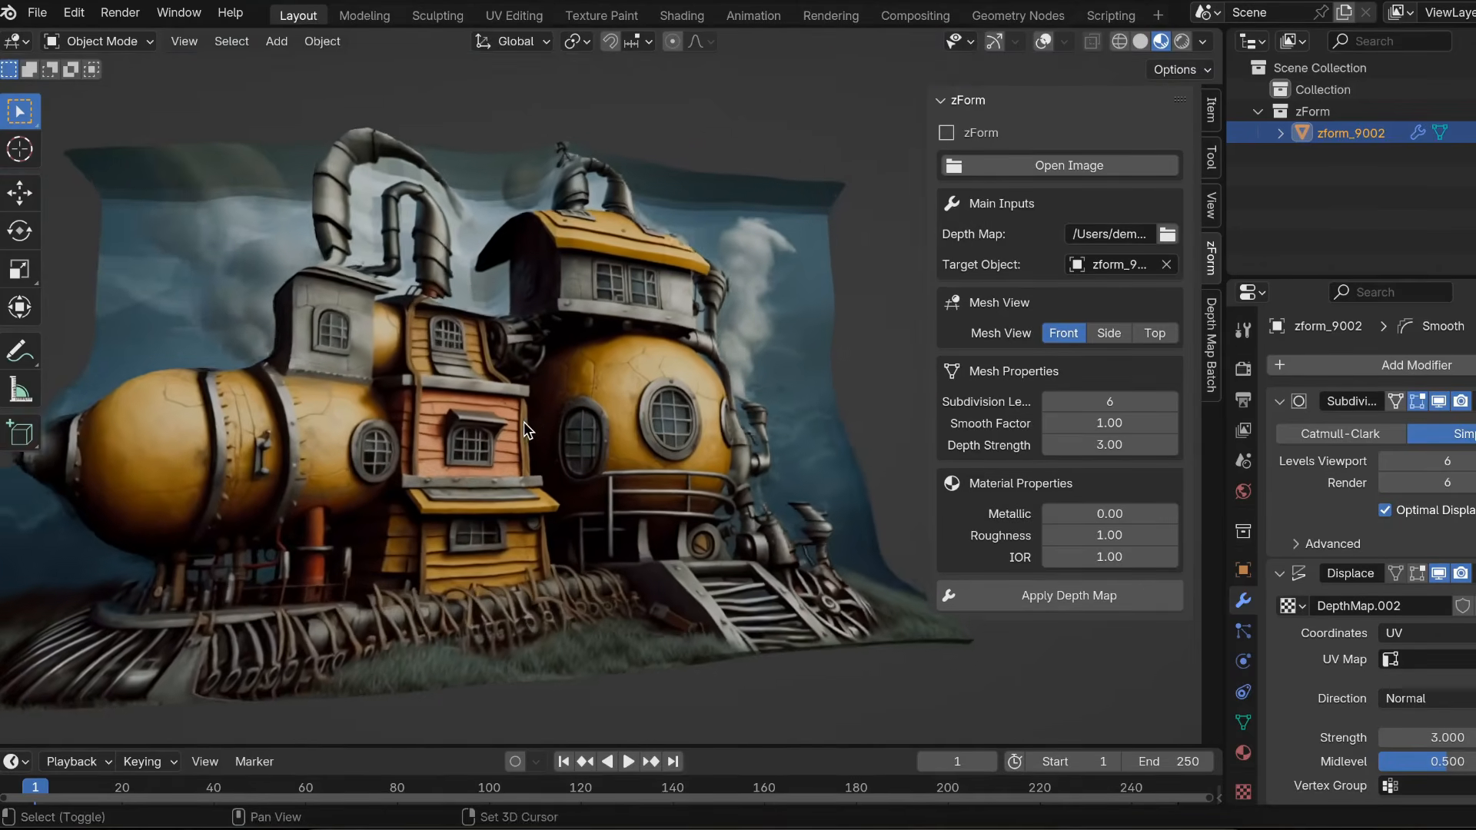
scroll(524, 421, left, 5)
scroll(524, 421, right, 6)
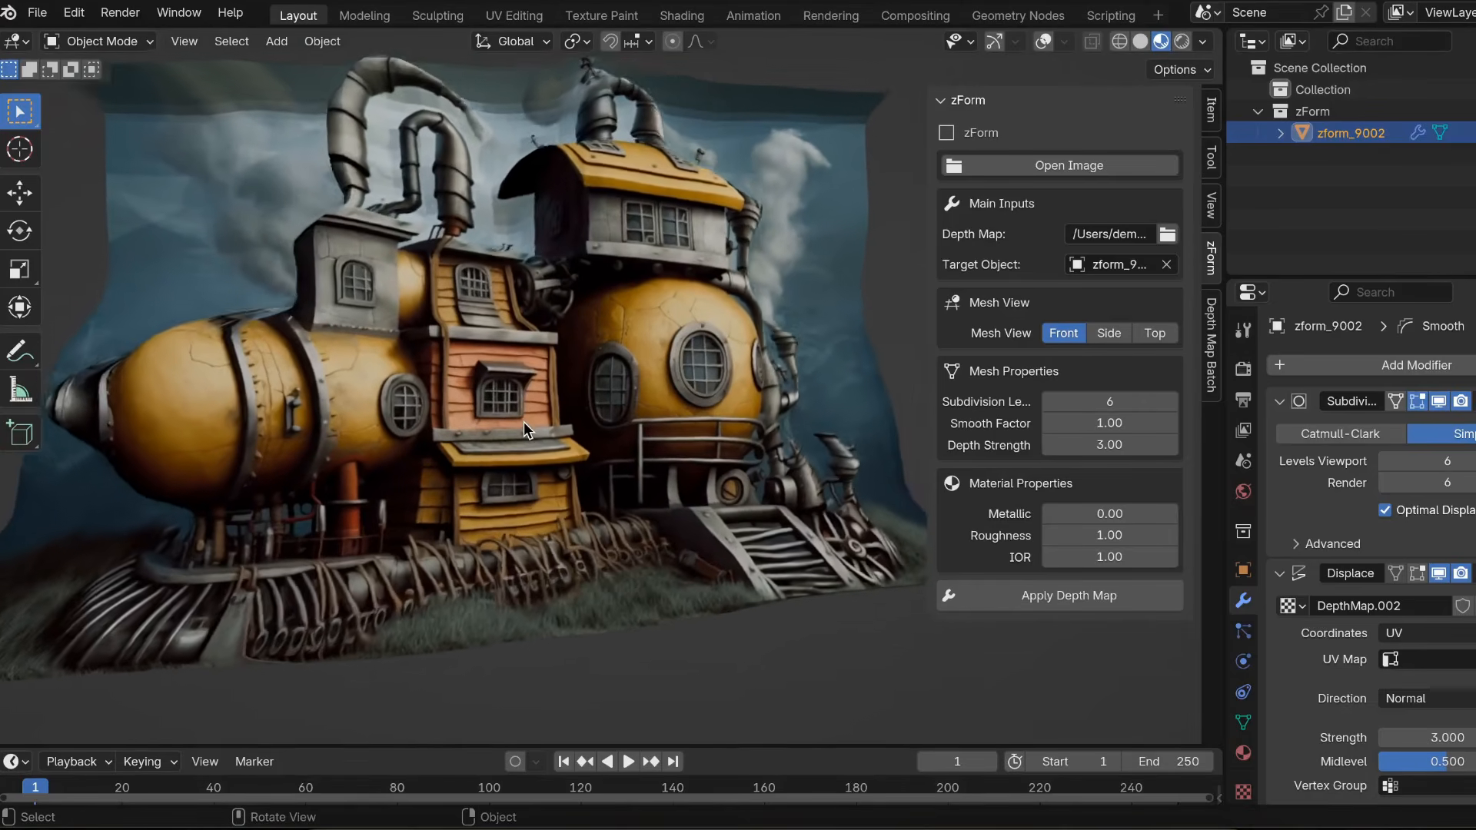
scroll(524, 421, right, 2)
scroll(523, 421, up, 4)
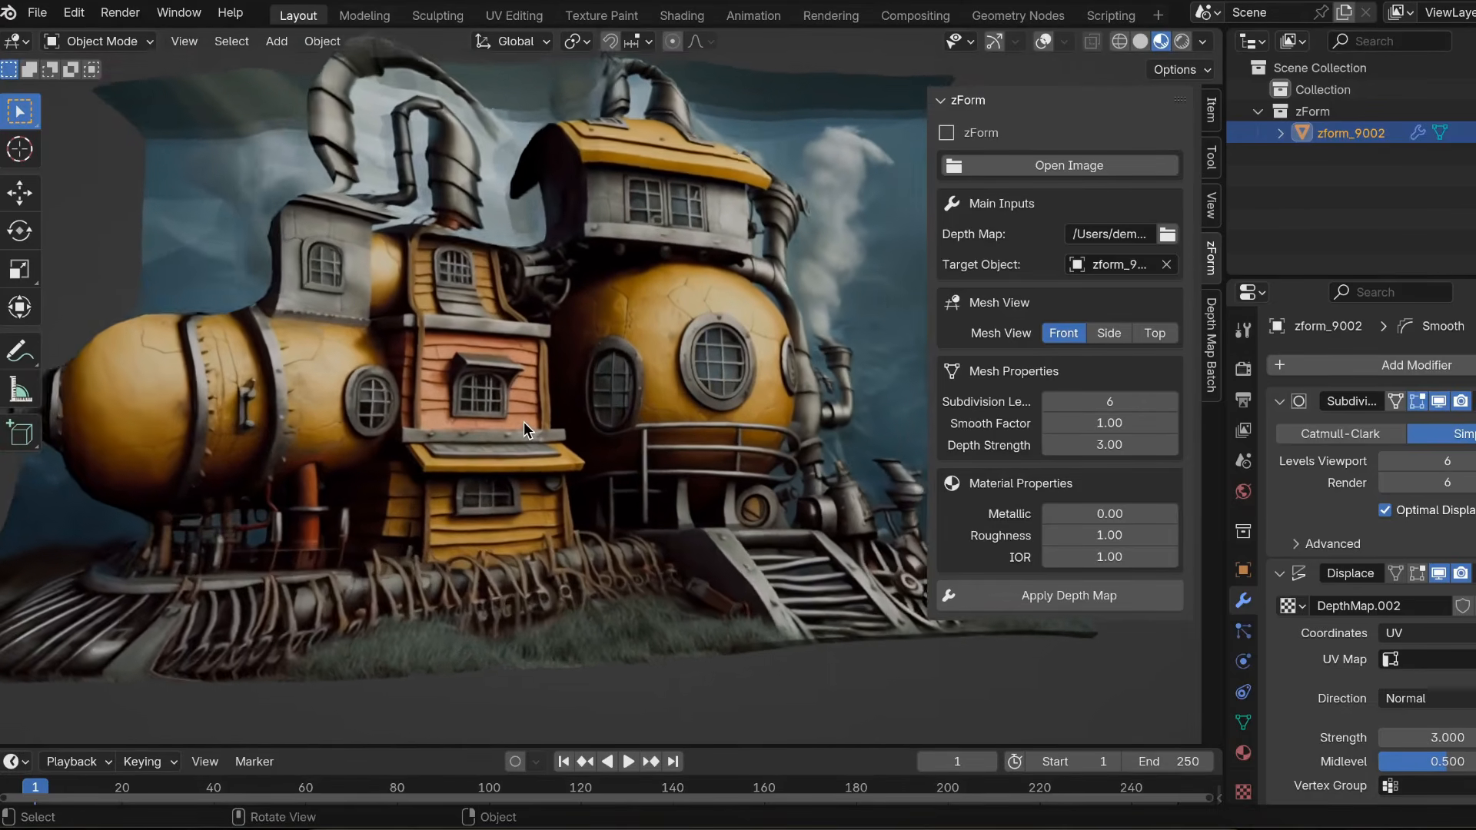
scroll(524, 420, down, 3)
scroll(523, 421, left, 5)
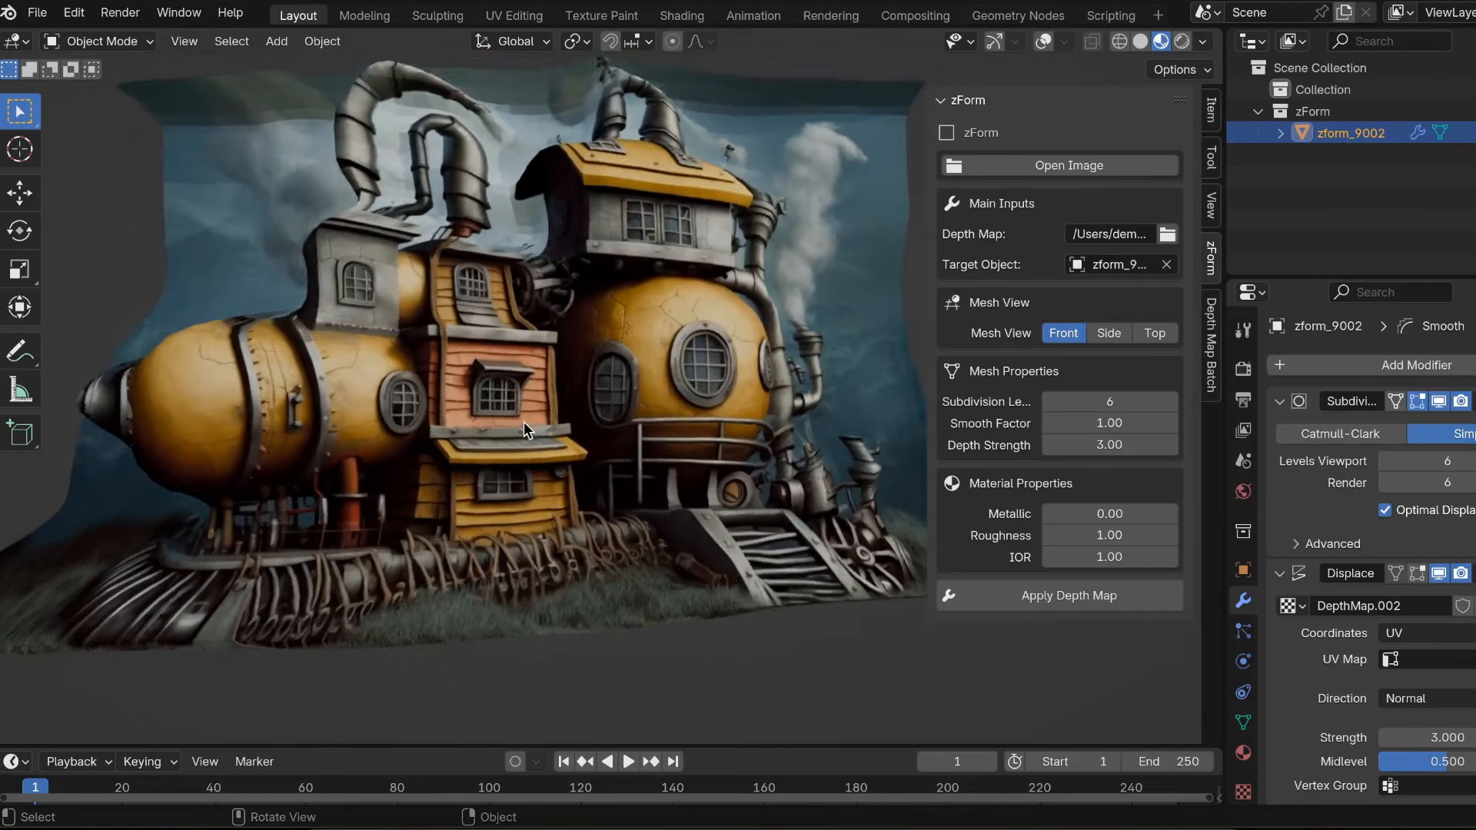
scroll(523, 421, right, 2)
scroll(523, 421, right, 4)
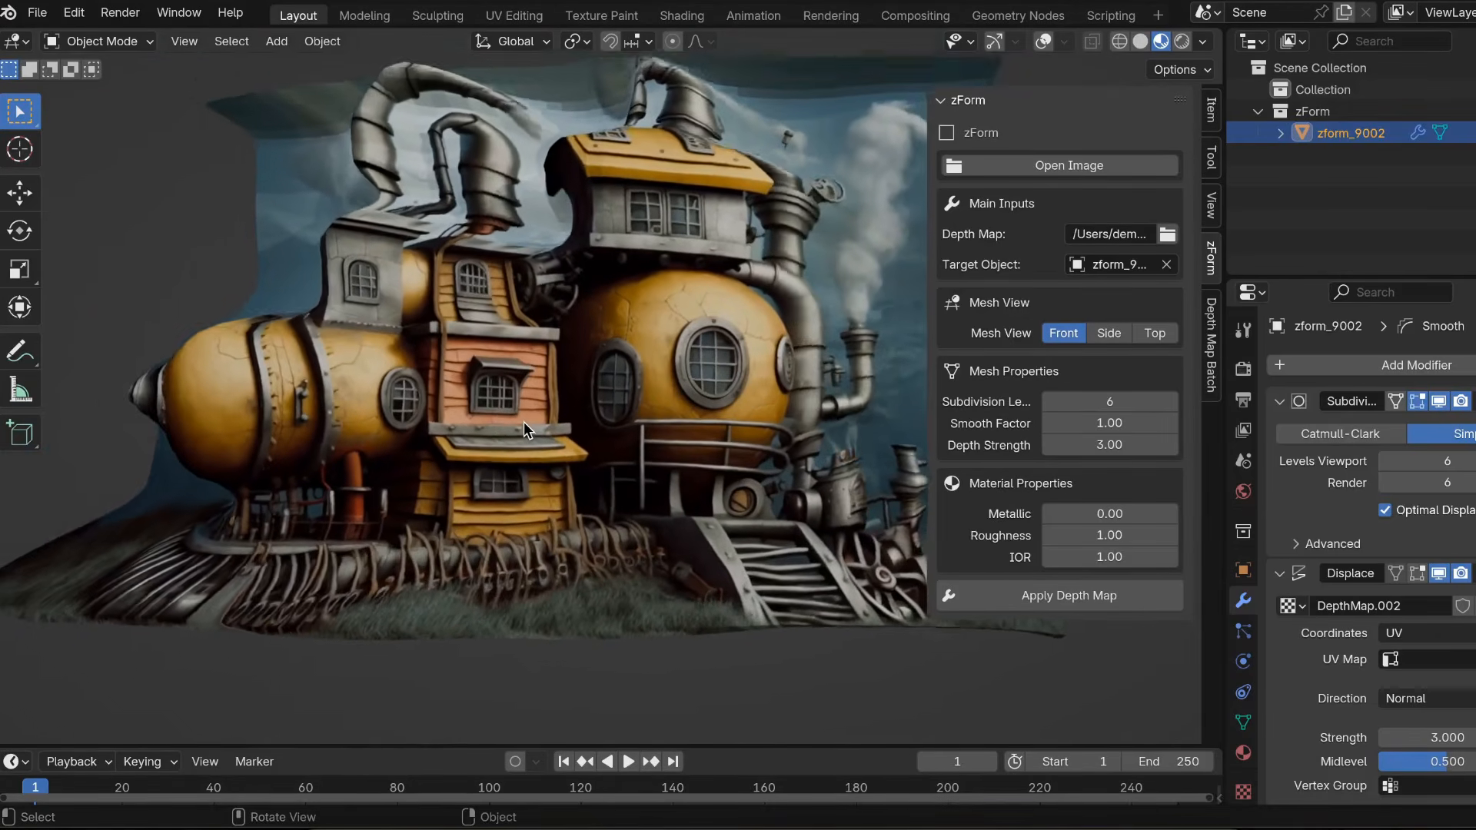
scroll(524, 421, right, 5)
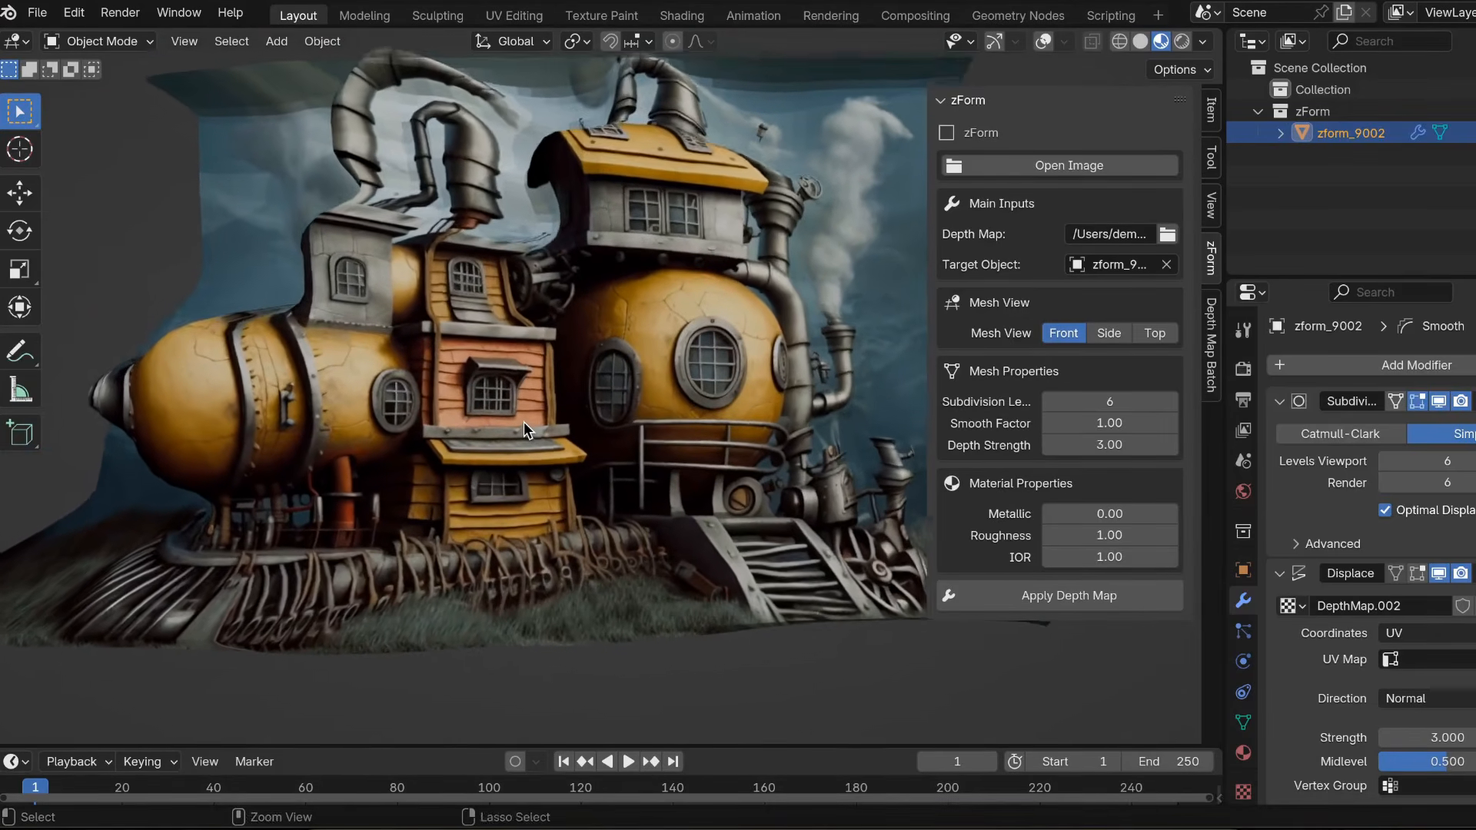
Delete the steampunk house mesh and load the truck image 9003.png from the _for_experimenting folder as a new zForm mesh
key(x)
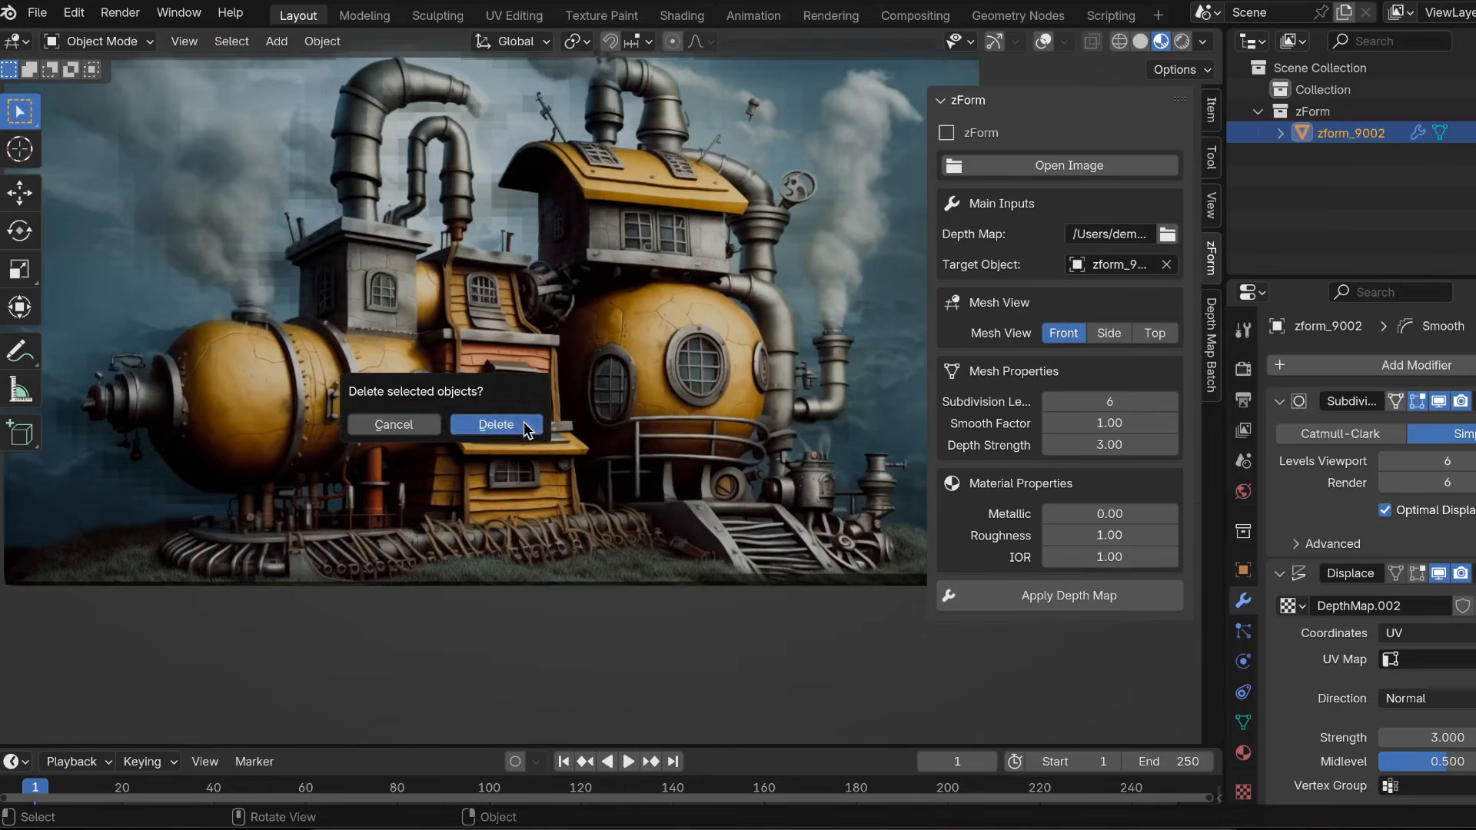
click(524, 421)
click(1082, 170)
scroll(775, 539, down, 3)
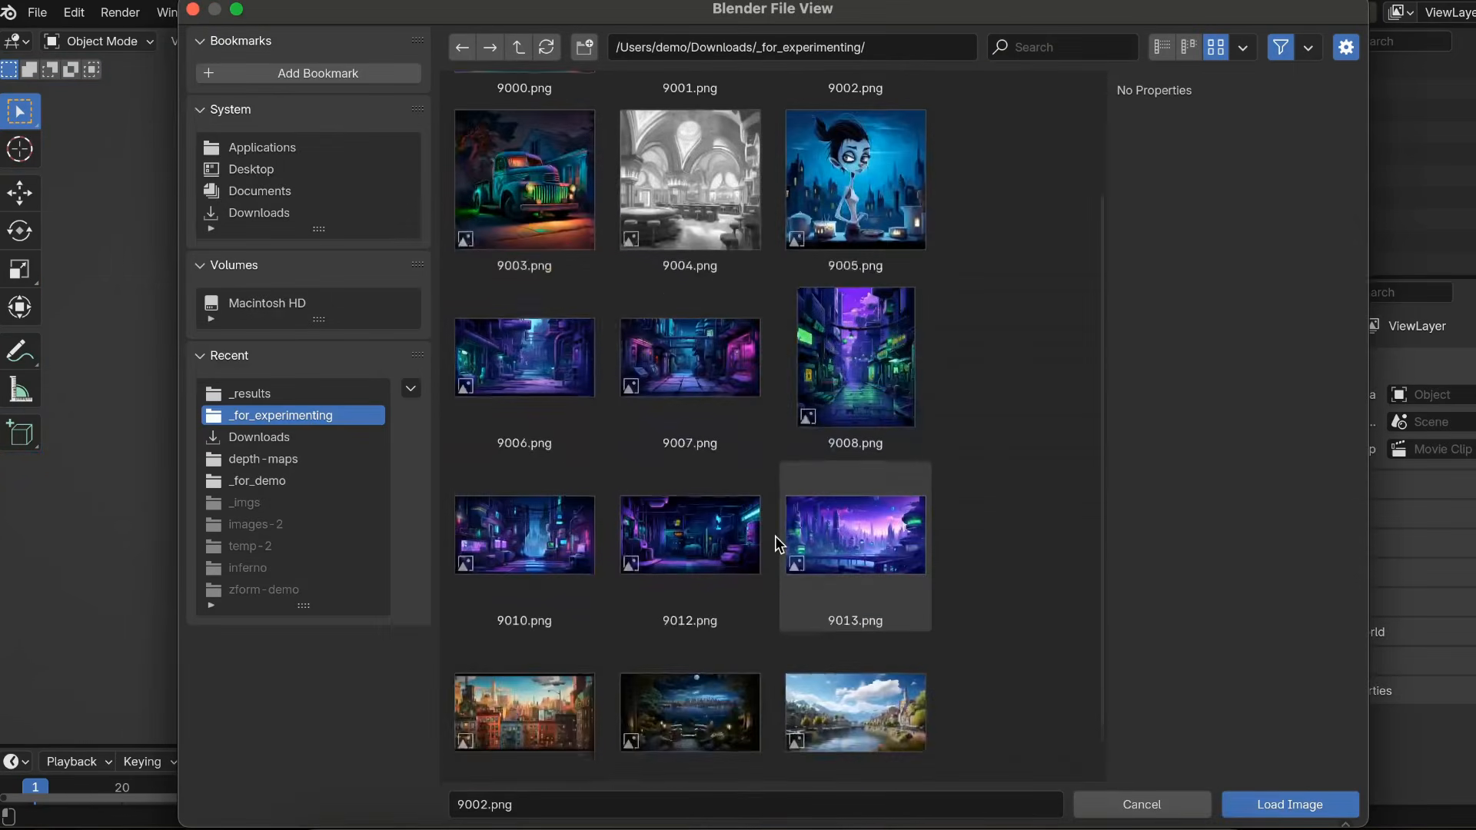
scroll(768, 571, up, 3)
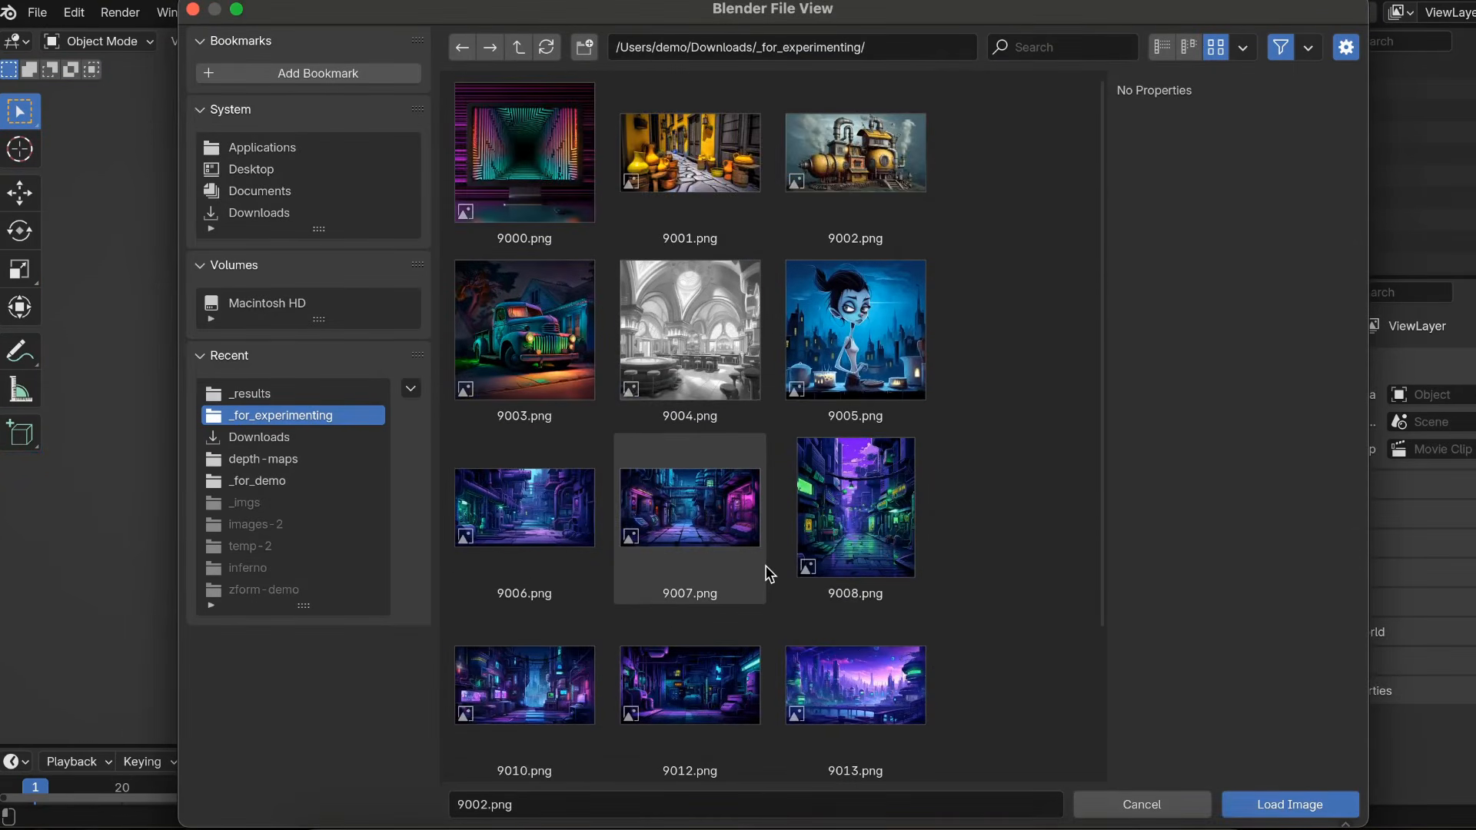
double_click(586, 319)
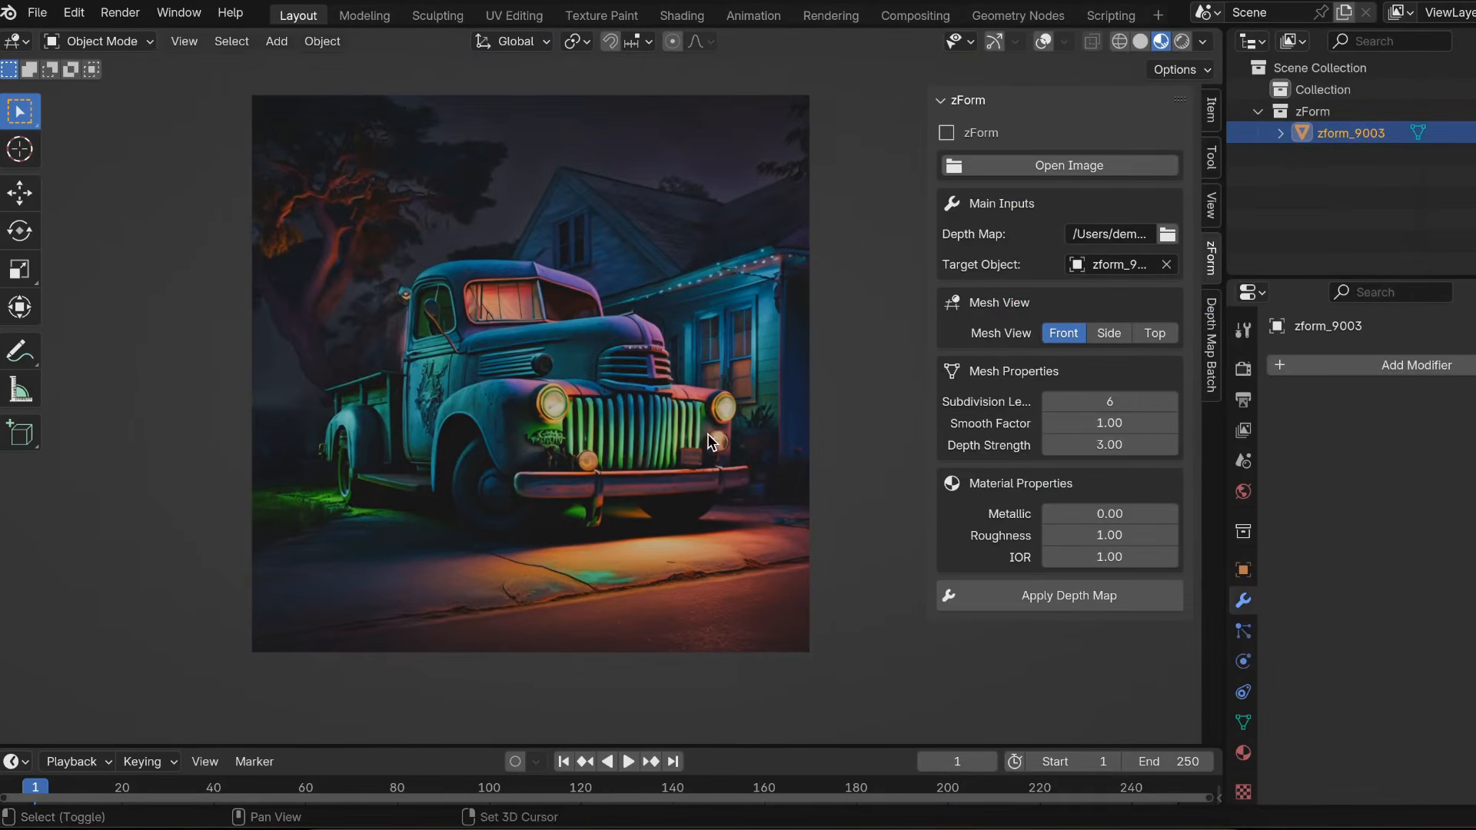
Assign 9003.jpg from the _results folder as the depth map and apply it to the truck mesh
click(1168, 235)
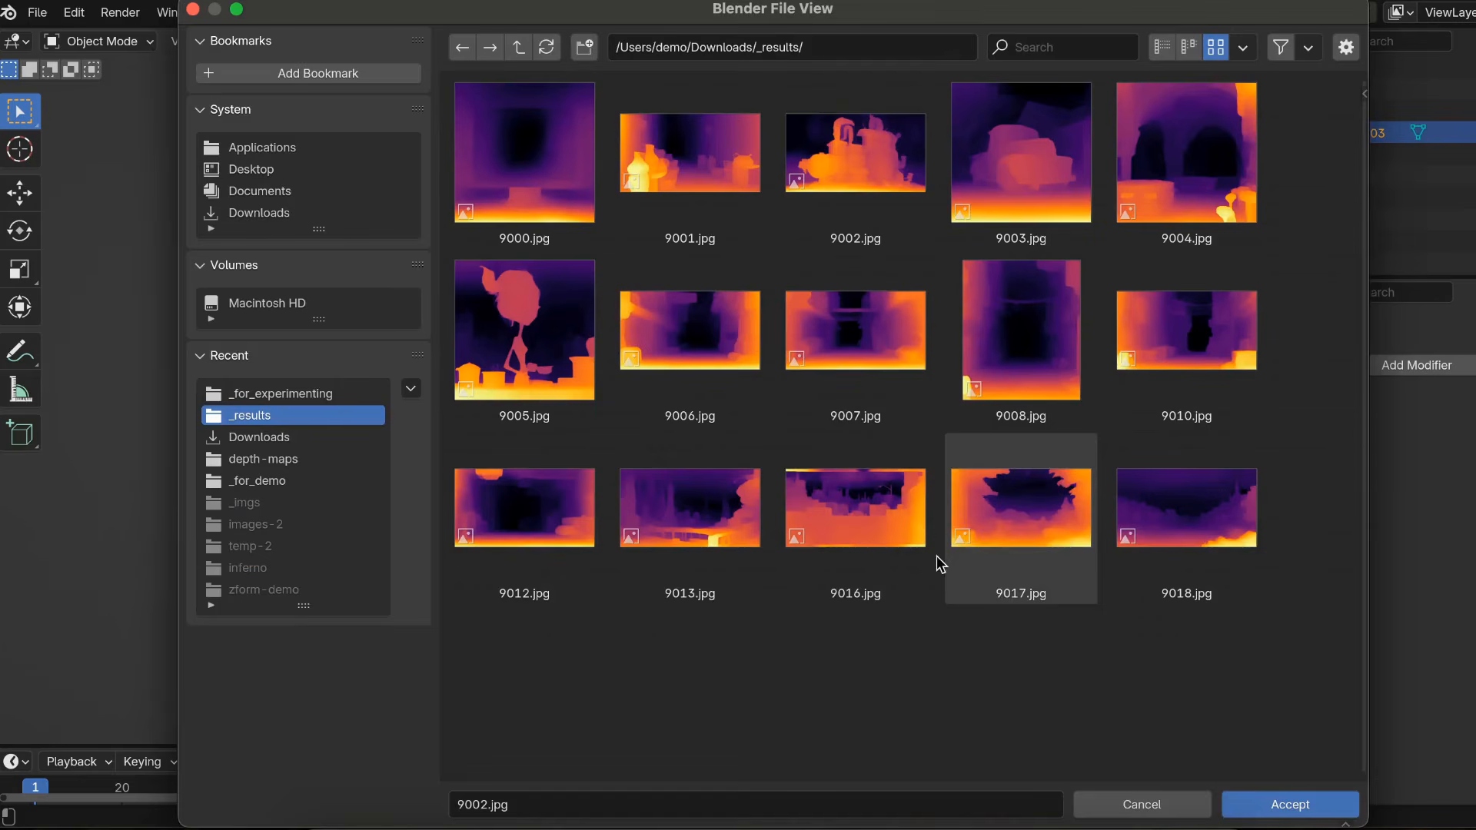
double_click(1040, 182)
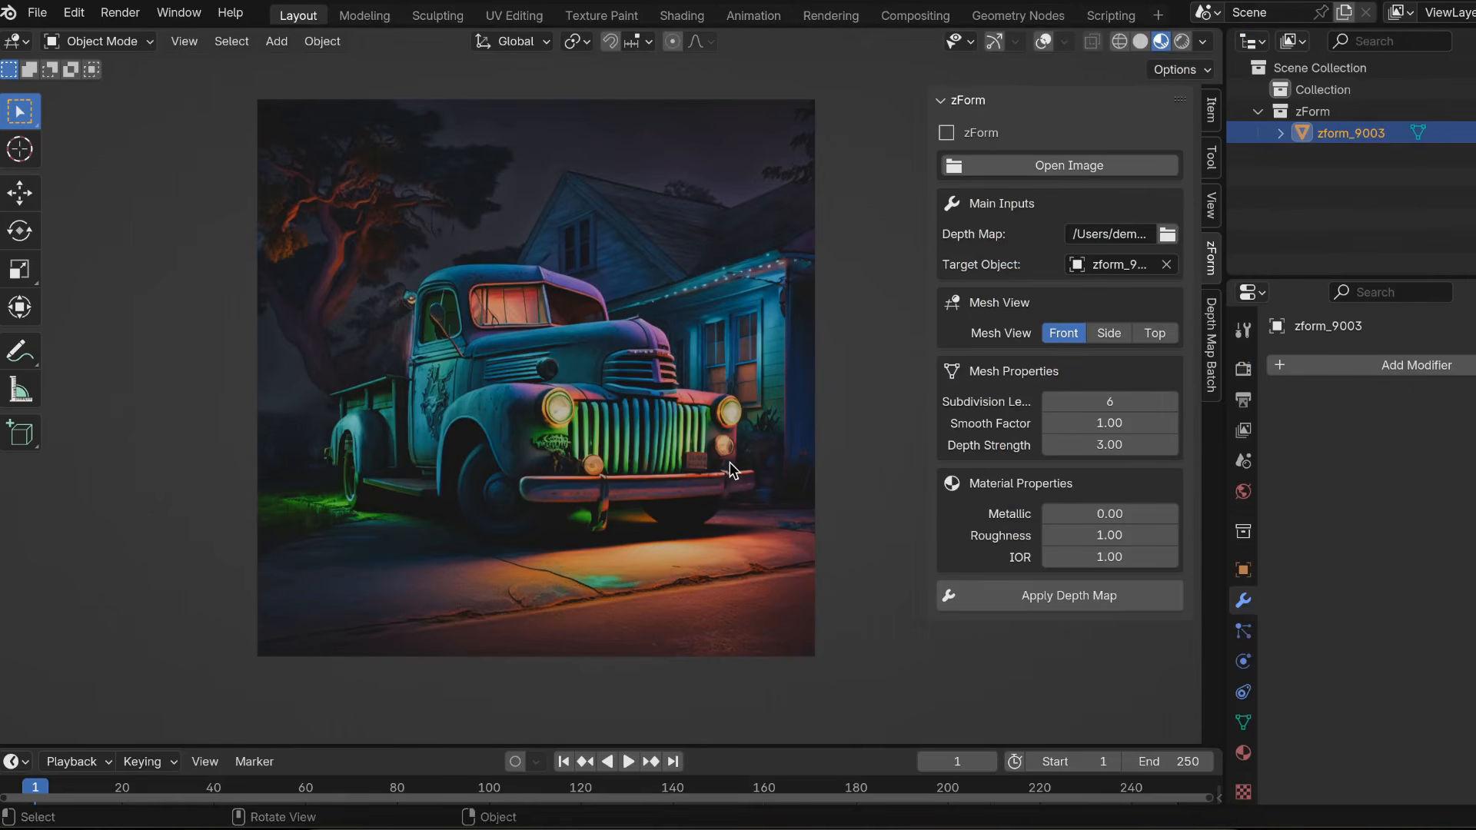
click(1074, 599)
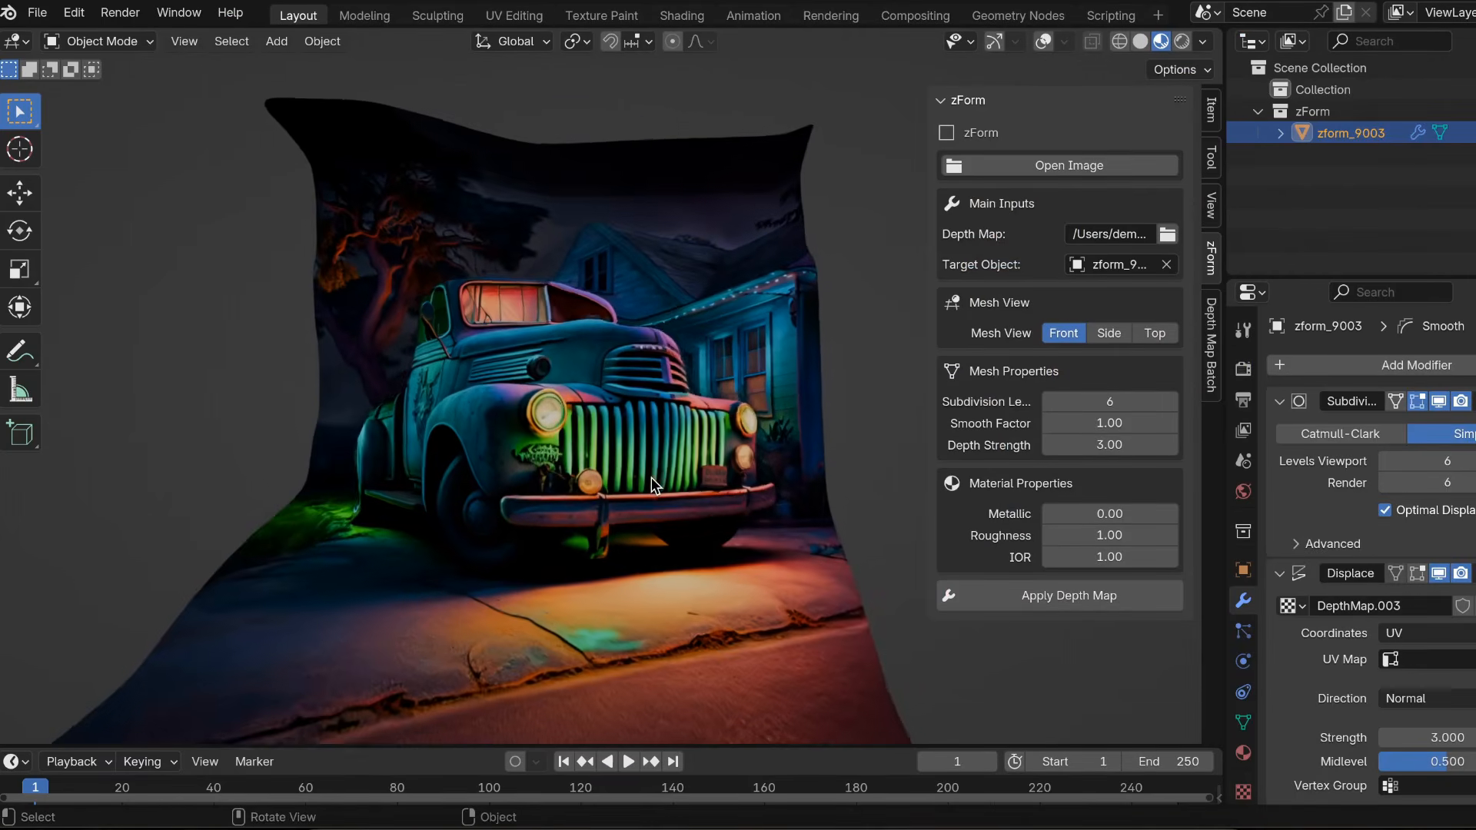
Examine the depth relief of the truck mesh up close and from several angles
ctrl+scroll(651, 477, up, 3)
scroll(651, 478, left, 5)
shift+scroll(651, 487, up, 2)
scroll(652, 488, left, 5)
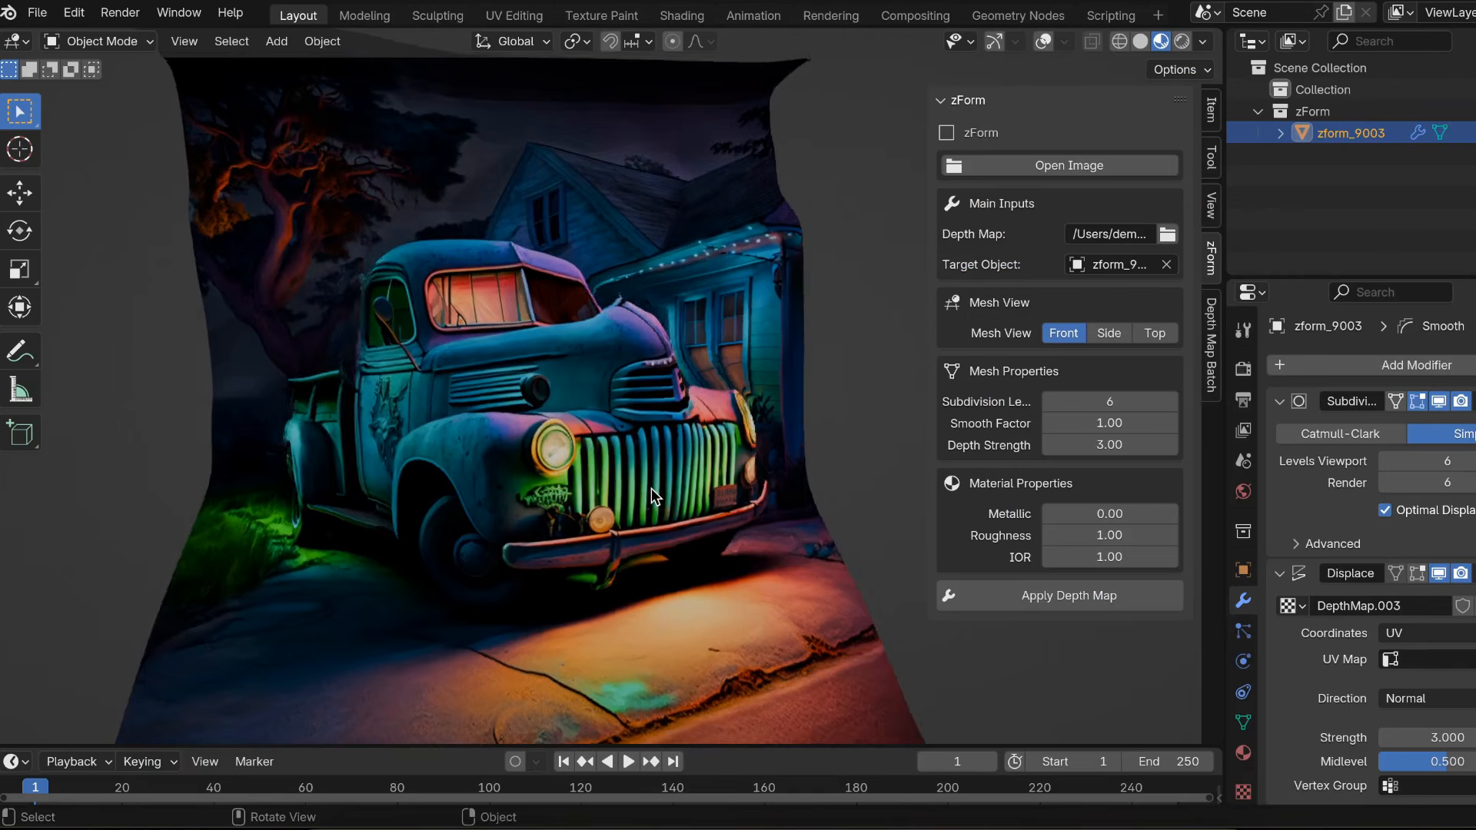
shift+scroll(651, 488, down, 2)
ctrl+scroll(652, 488, up, 2)
scroll(652, 487, right, 5)
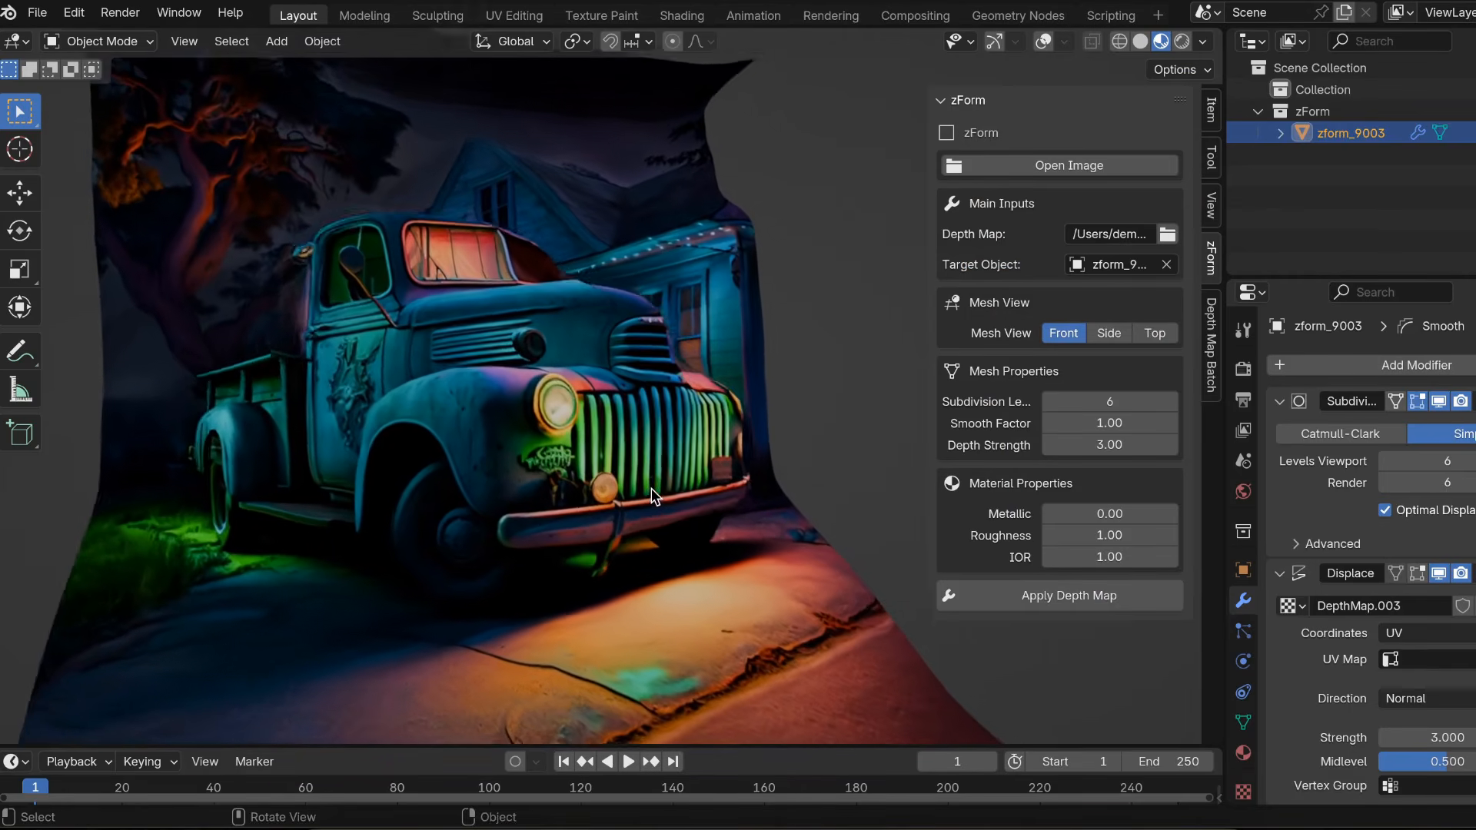
ctrl+scroll(652, 488, up, 4)
ctrl+scroll(651, 488, down, 1)
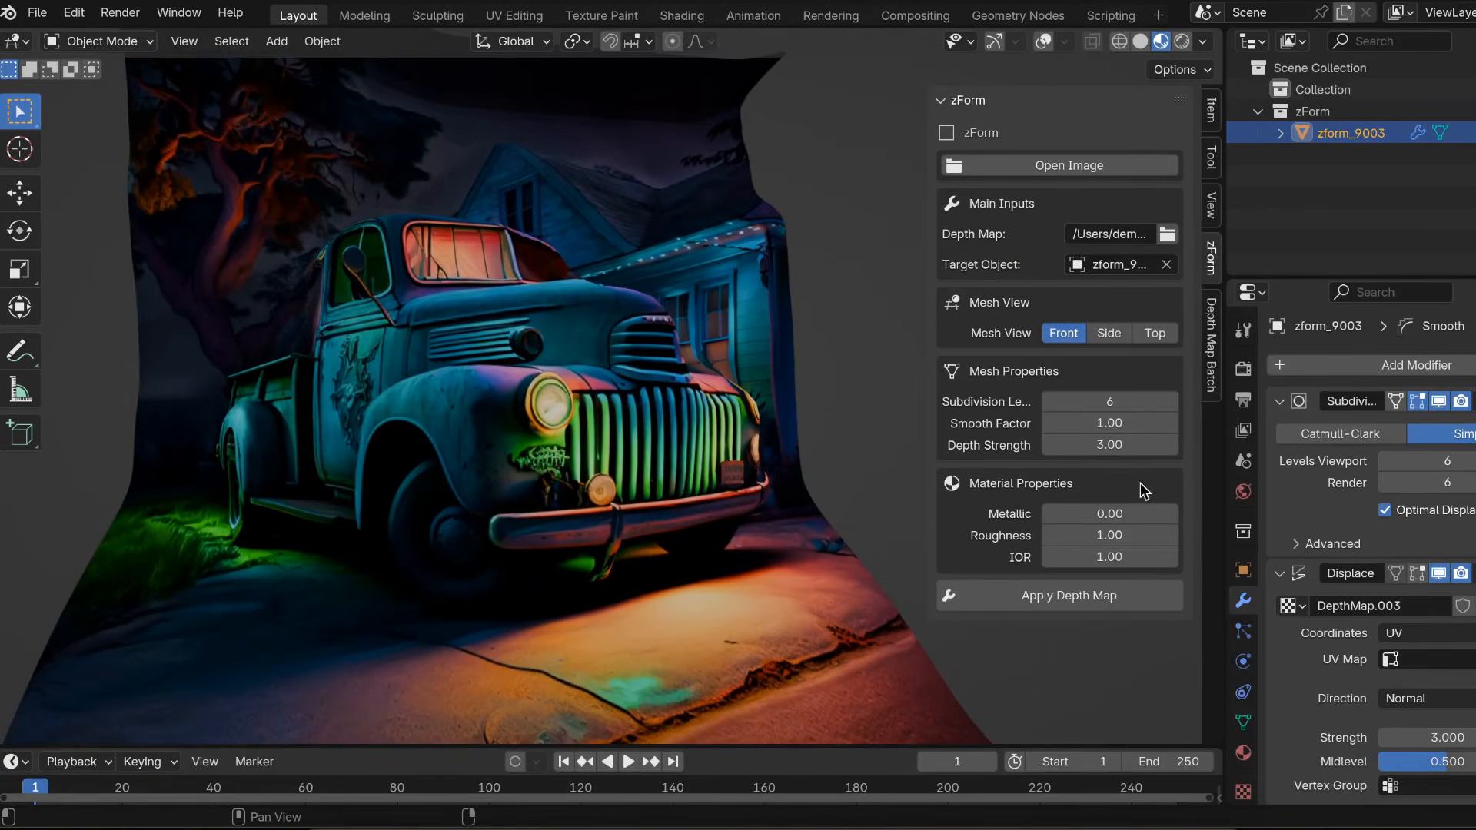
Set the truck mesh's depth strength to 2 and its subdivision level to 8 in zForm
text(2)
key(Return)
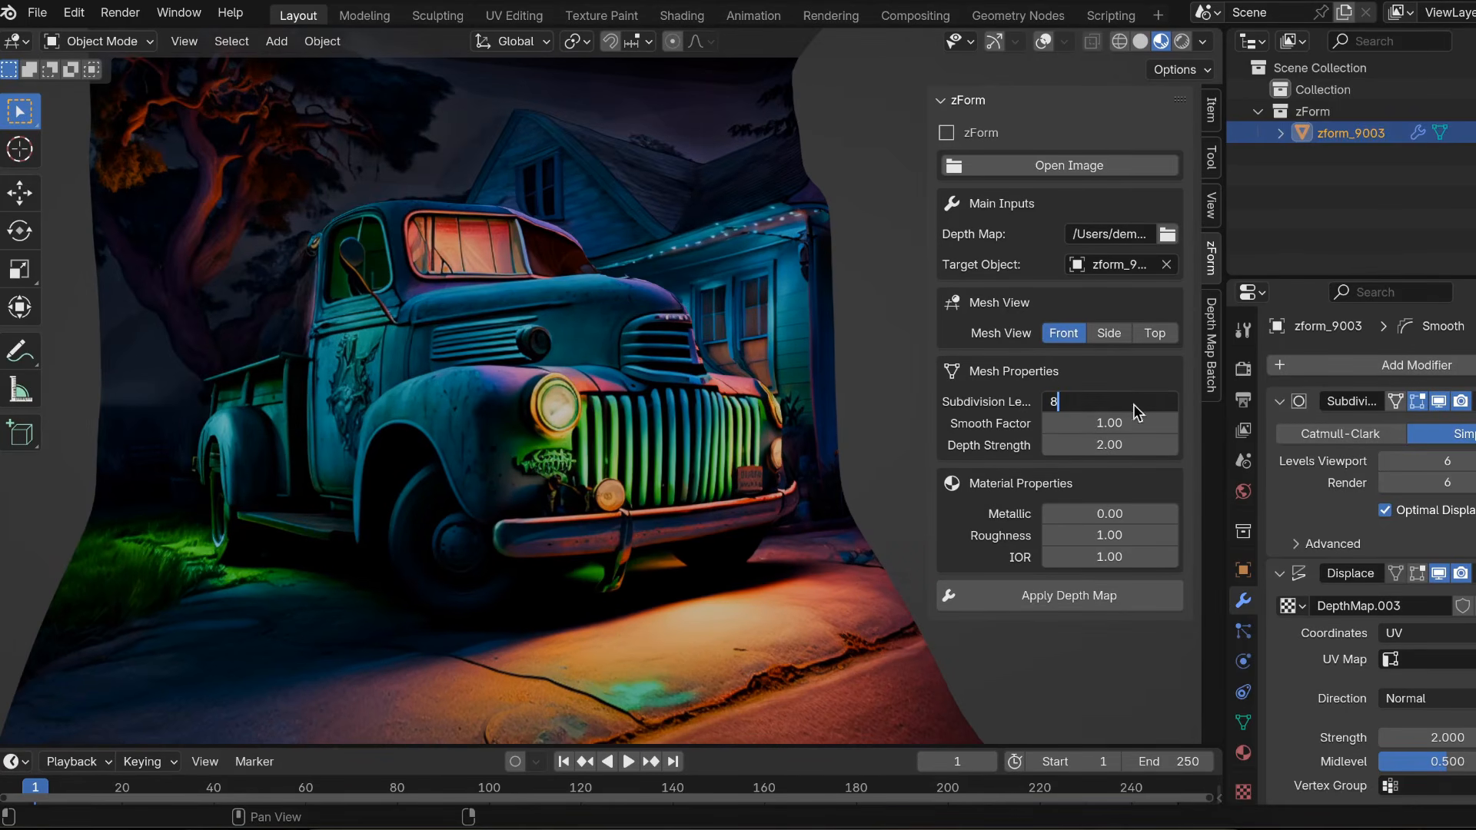
ctrl+scroll(797, 449, down, 2)
scroll(795, 448, left, 3)
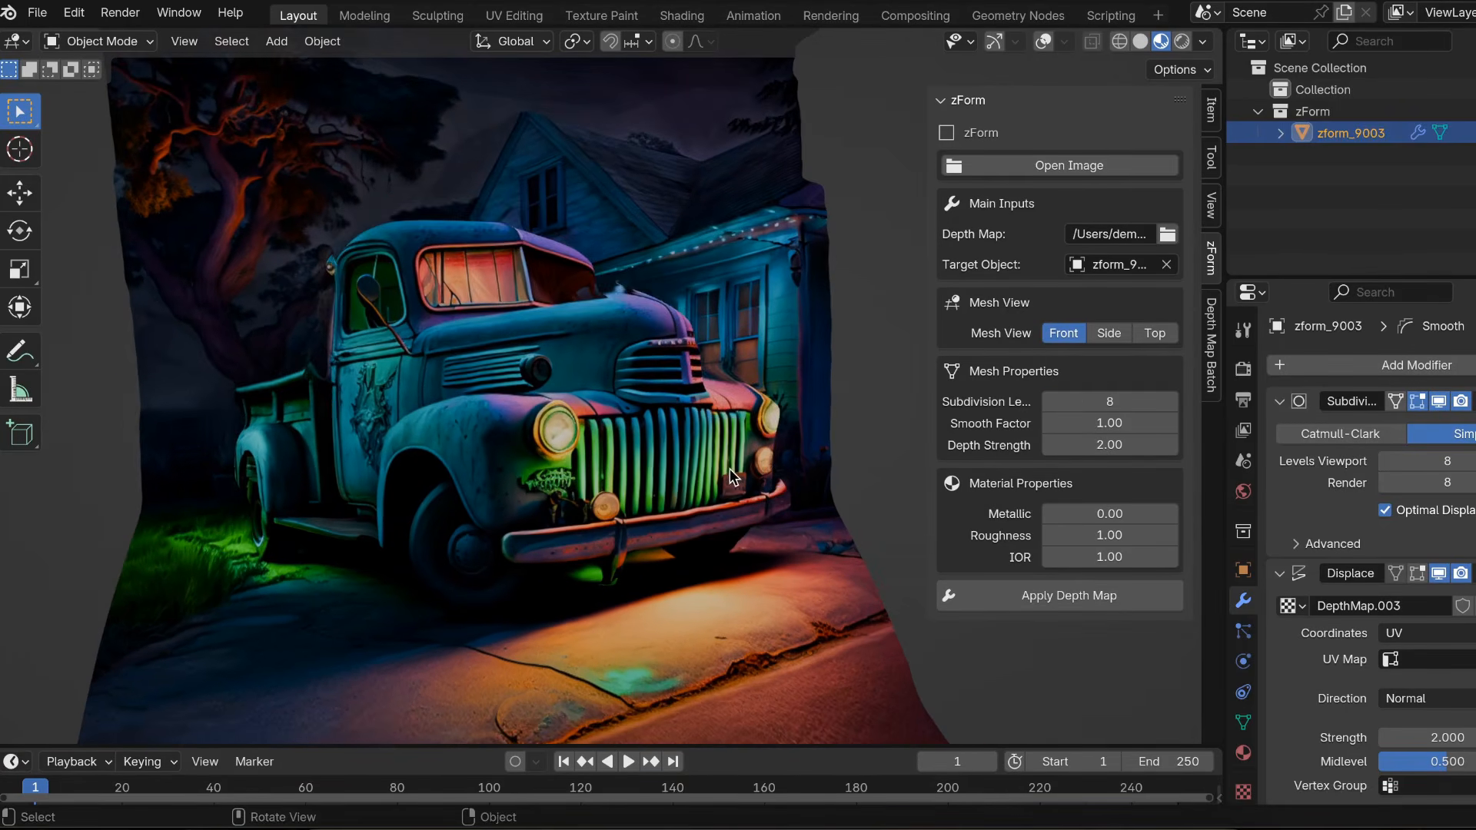
Examine the refined truck relief from both sides, checking the cab, grille and headlights
scroll(731, 468, right, 3)
ctrl+scroll(729, 468, up, 2)
shift+scroll(730, 468, down, 1)
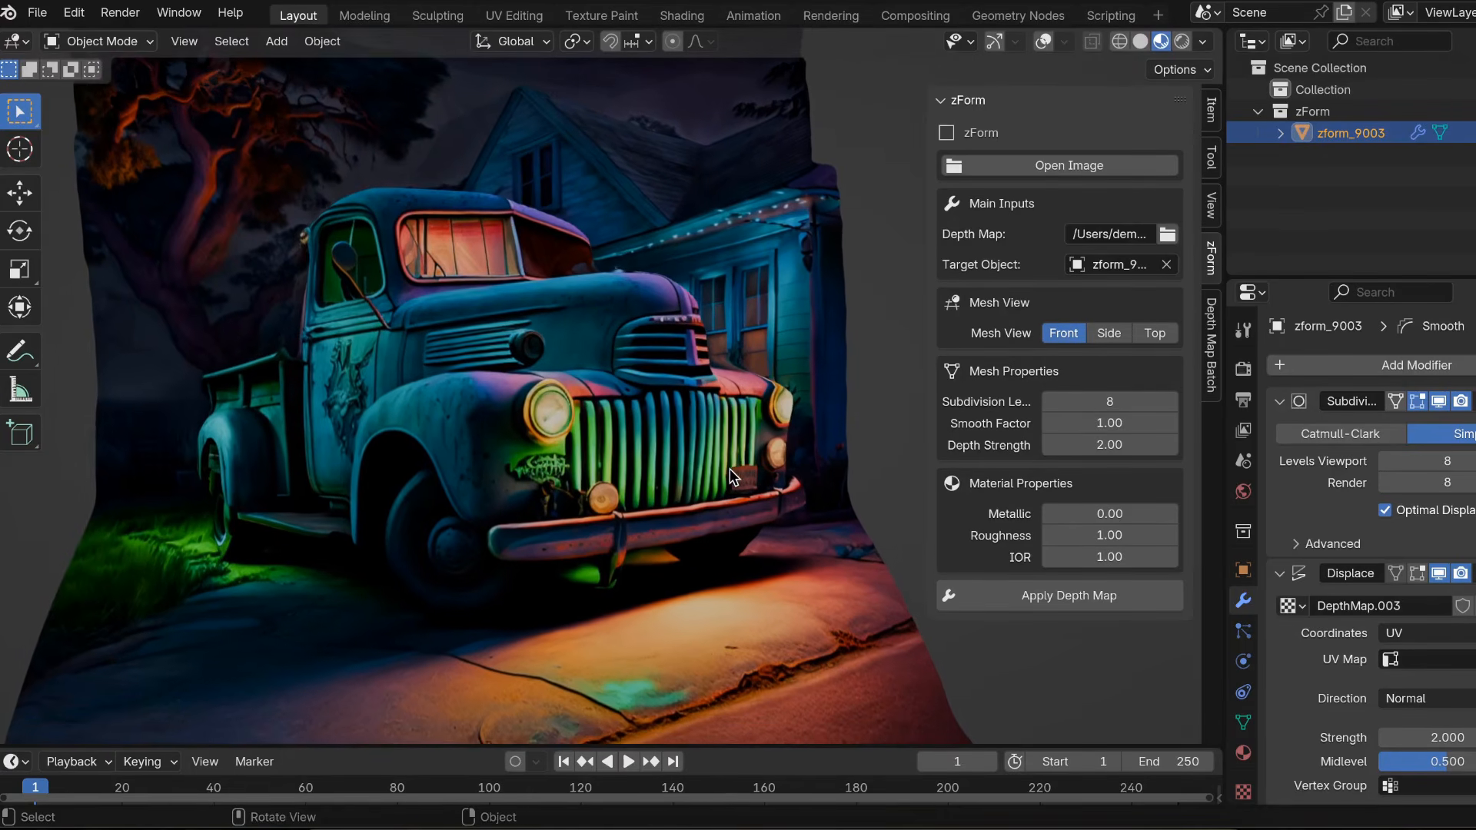
scroll(730, 468, right, 2)
scroll(730, 468, right, 1)
scroll(729, 468, left, 2)
scroll(730, 468, right, 3)
shift+scroll(730, 469, down, 1)
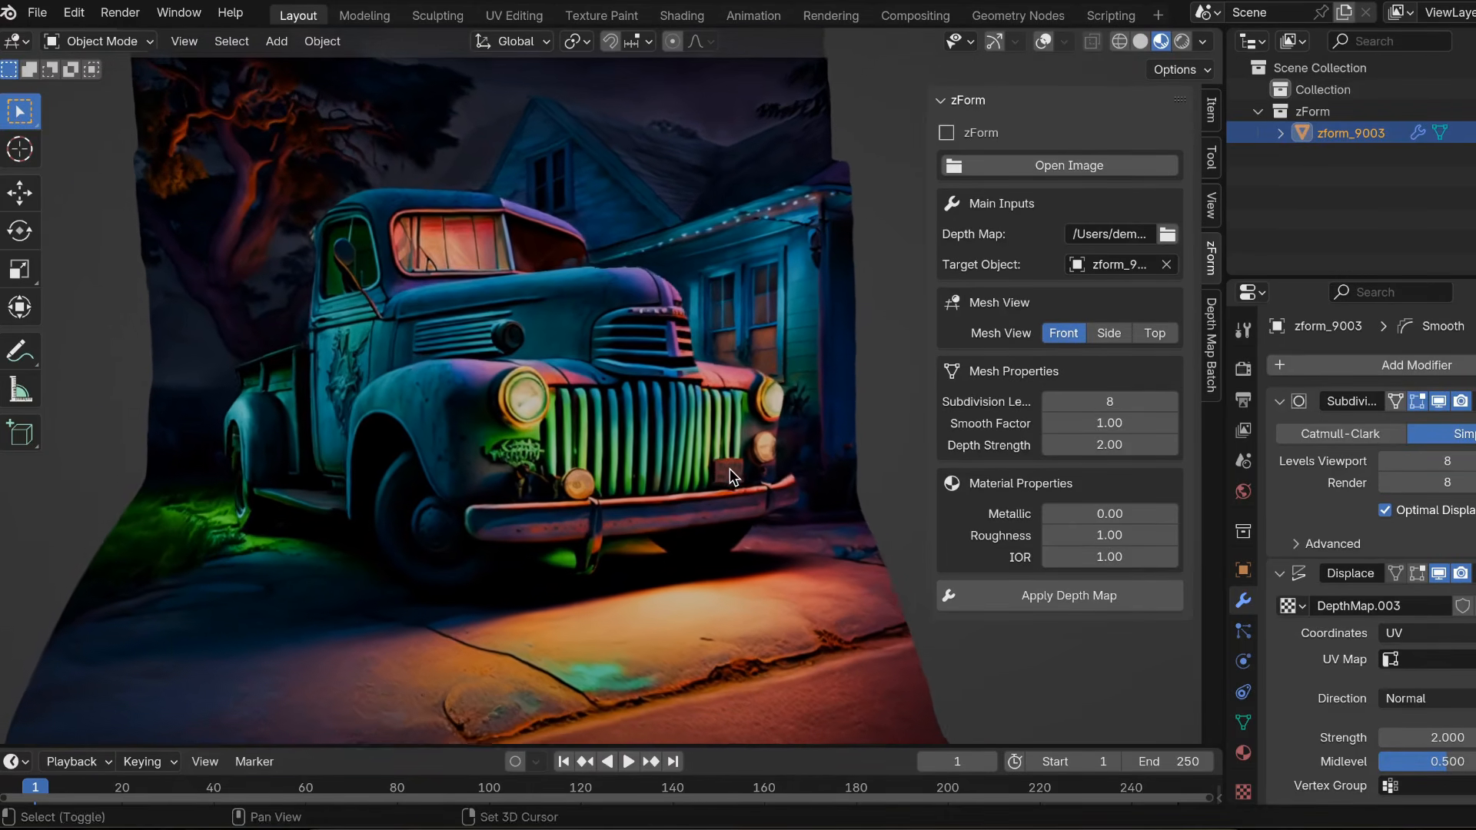
scroll(729, 468, left, 3)
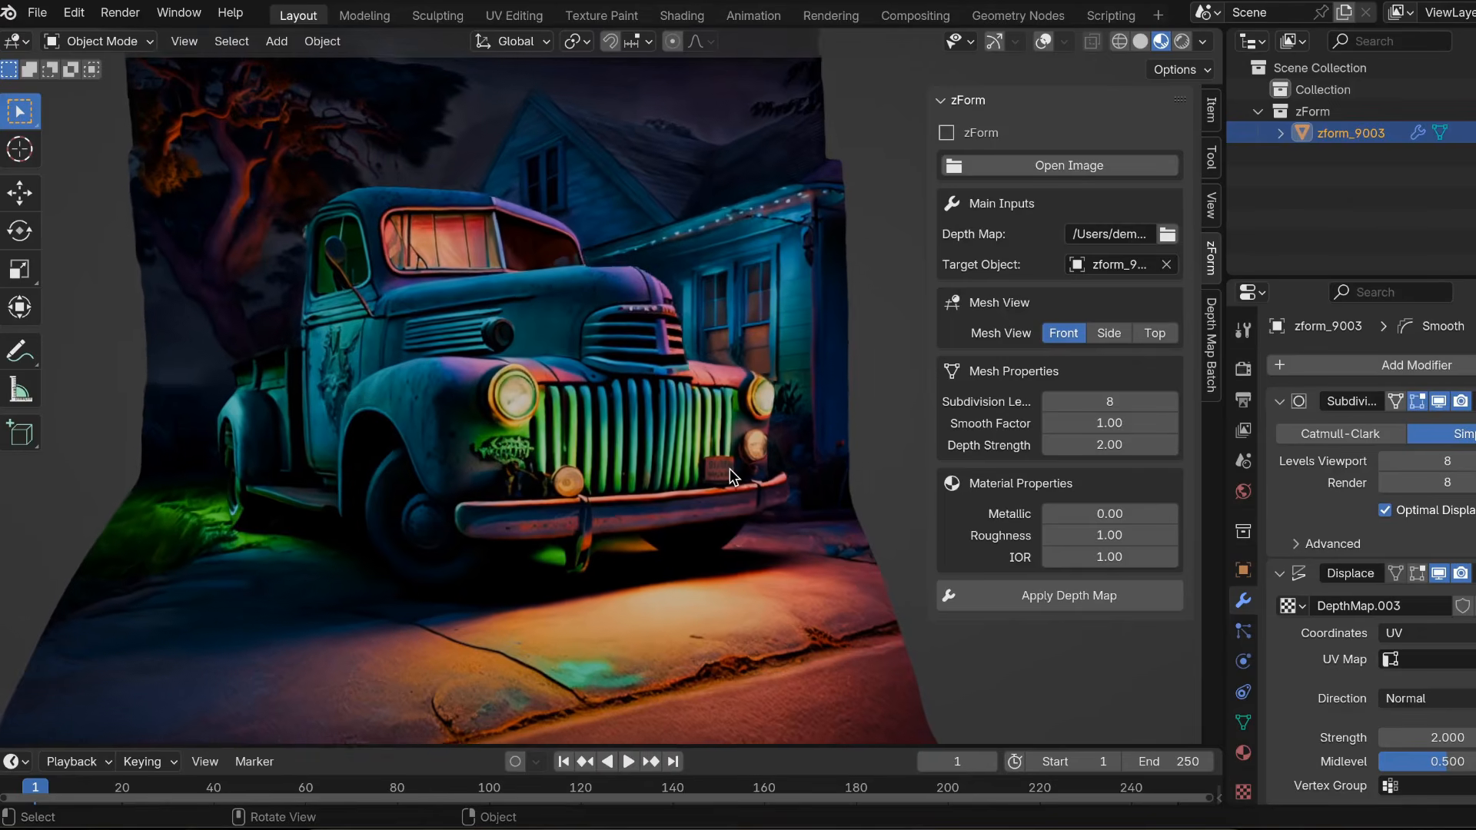
scroll(729, 468, right, 4)
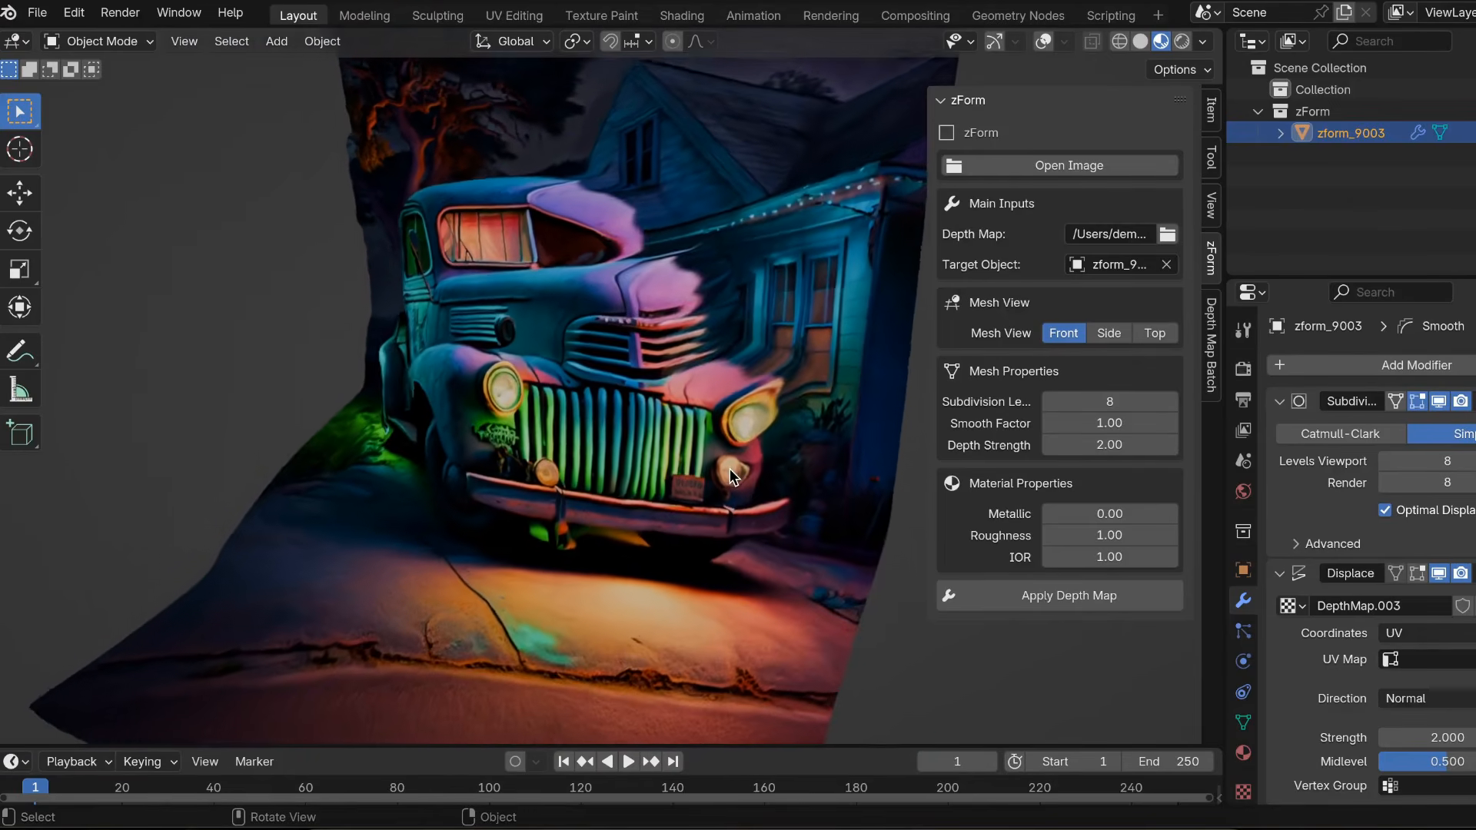
scroll(730, 468, left, 3)
scroll(730, 468, left, 5)
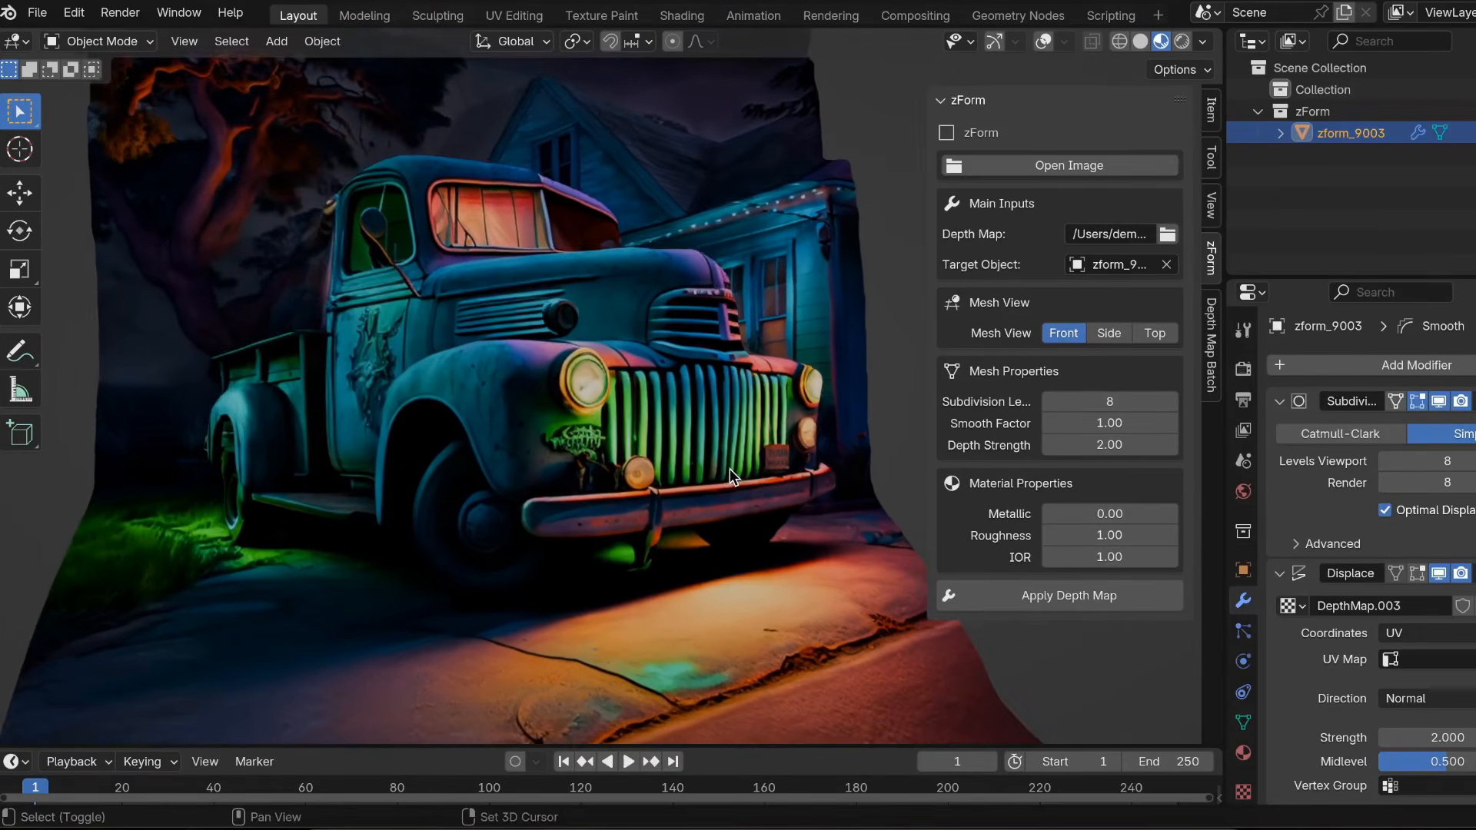
scroll(730, 468, right, 4)
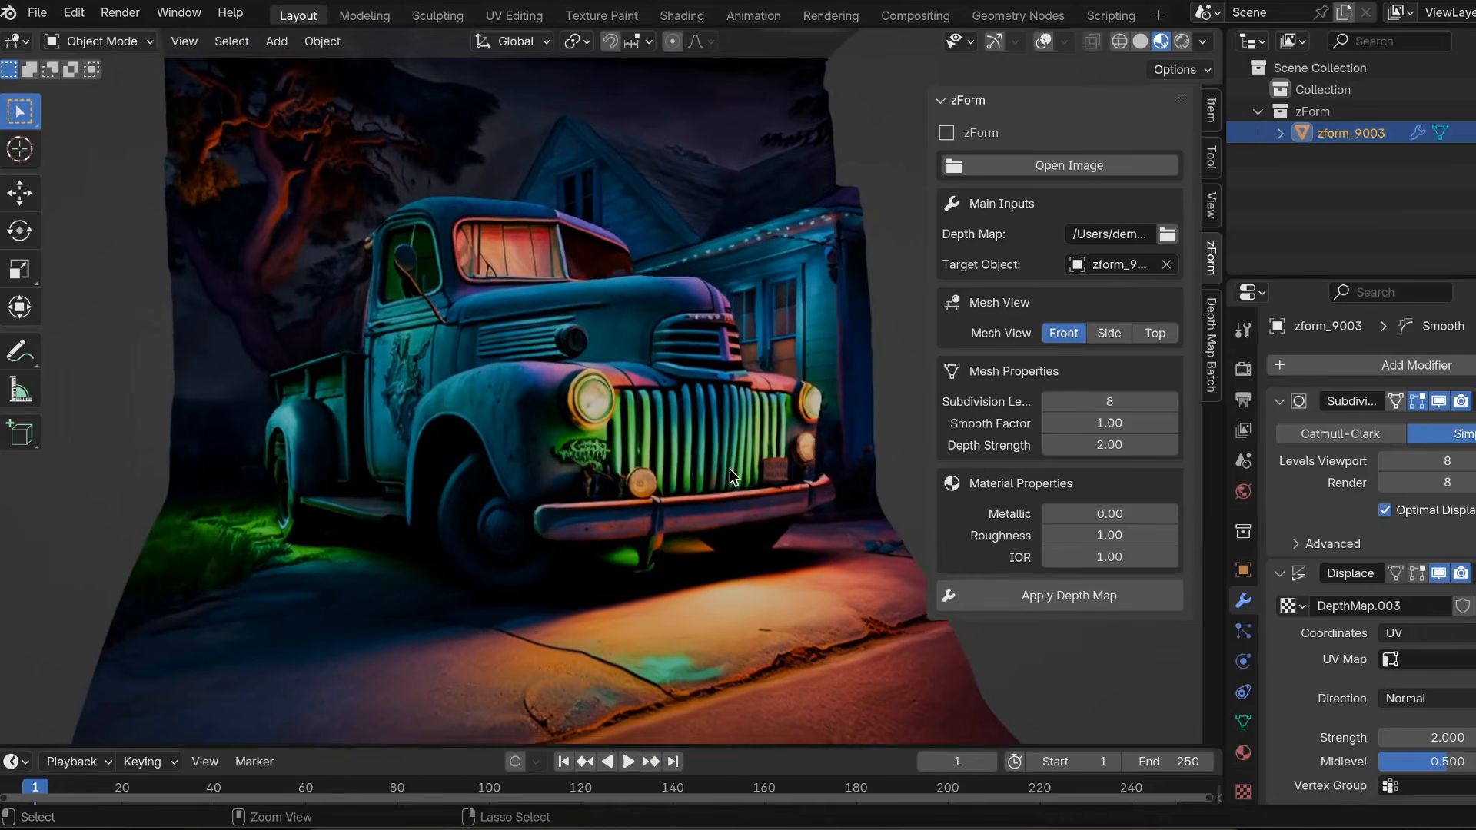
Delete the truck mesh and load 9012.png from the _for_experimenting folder as a new zForm image mesh
key(Delete)
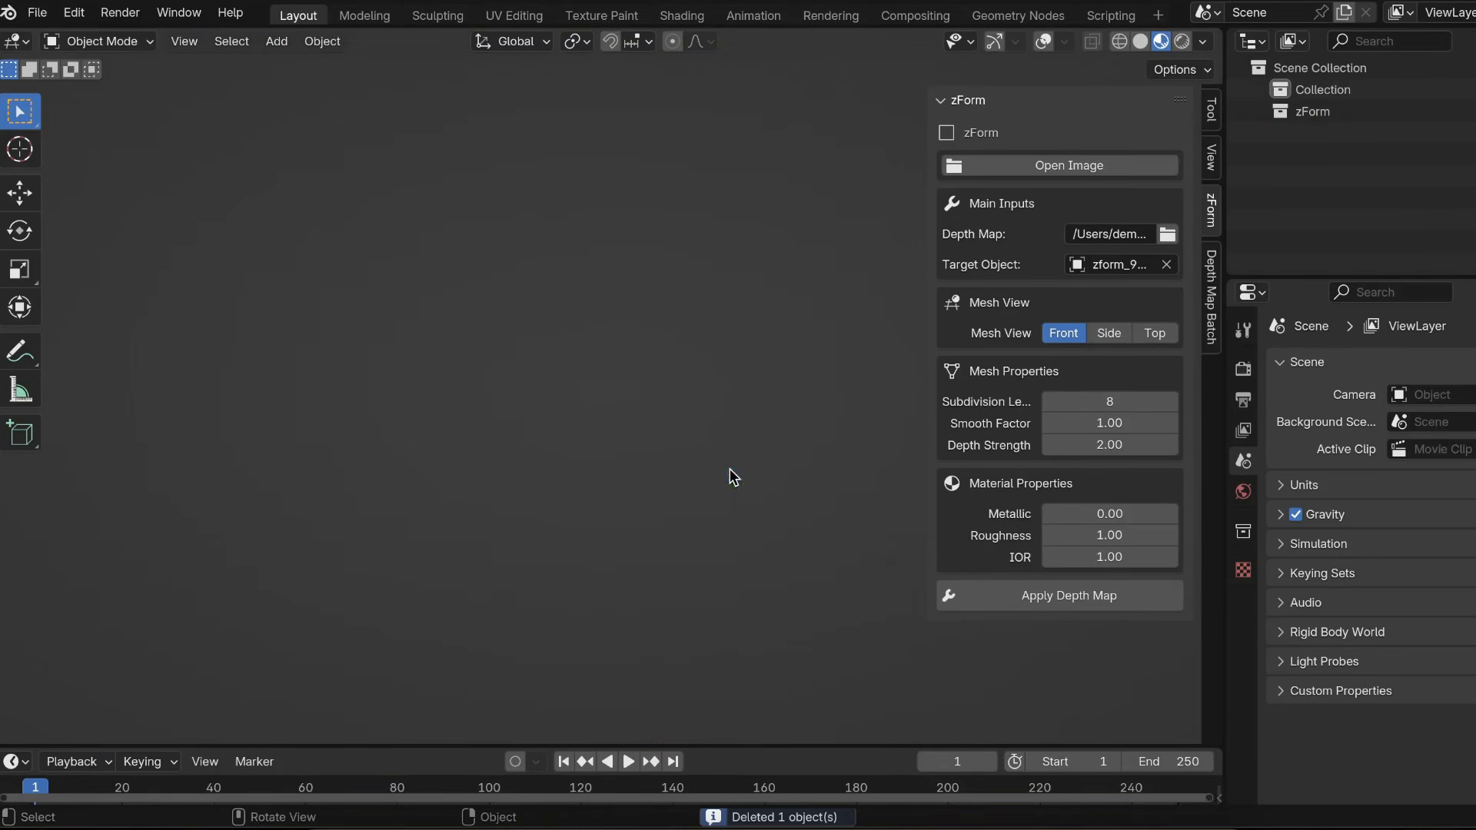
click(1072, 166)
scroll(753, 598, down, 3)
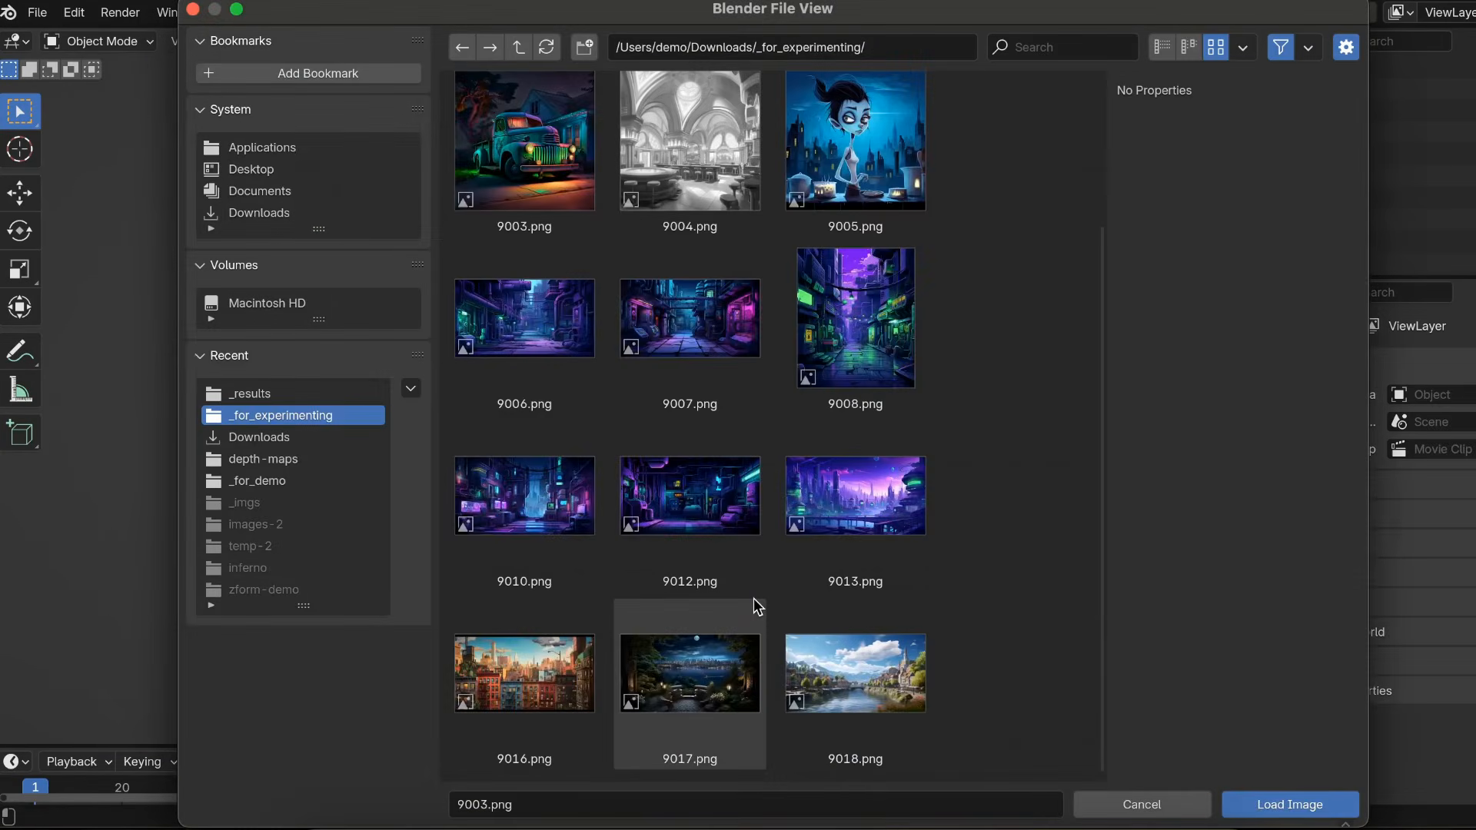
double_click(693, 523)
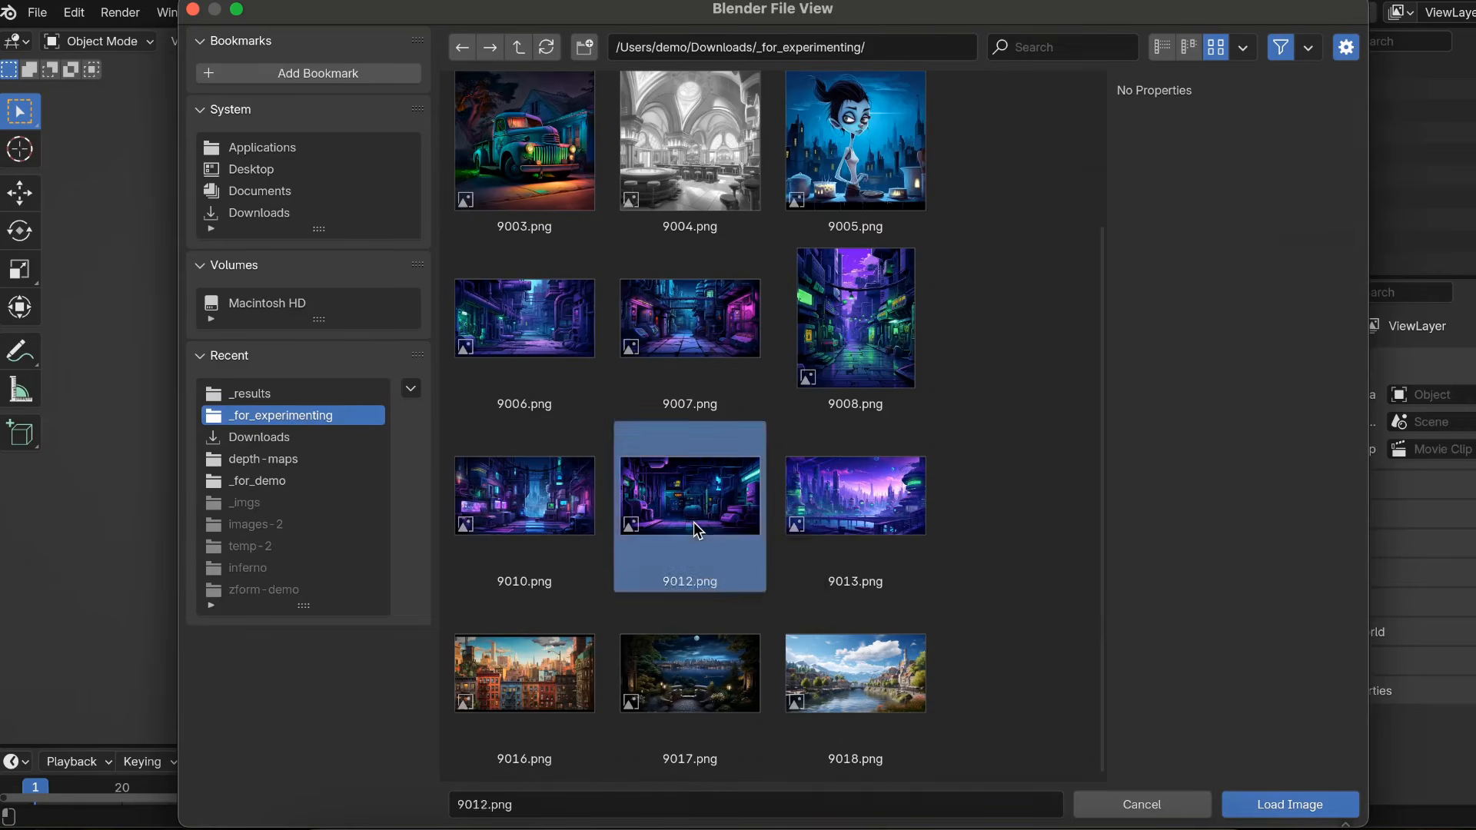
ctrl+scroll(693, 523, down, 5)
scroll(693, 523, left, 5)
shift+scroll(693, 523, right, 3)
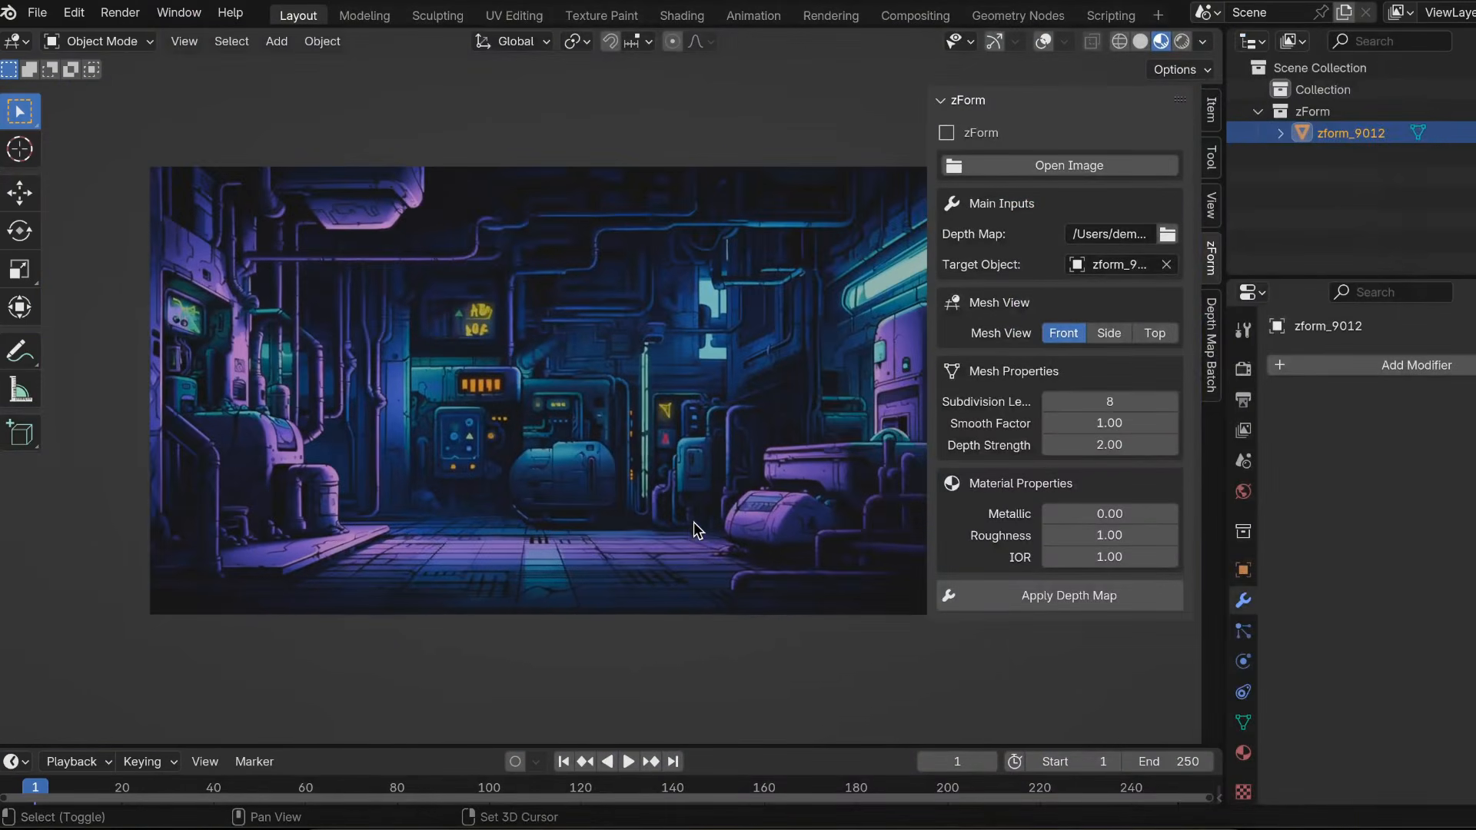
shift+scroll(694, 523, right, 3)
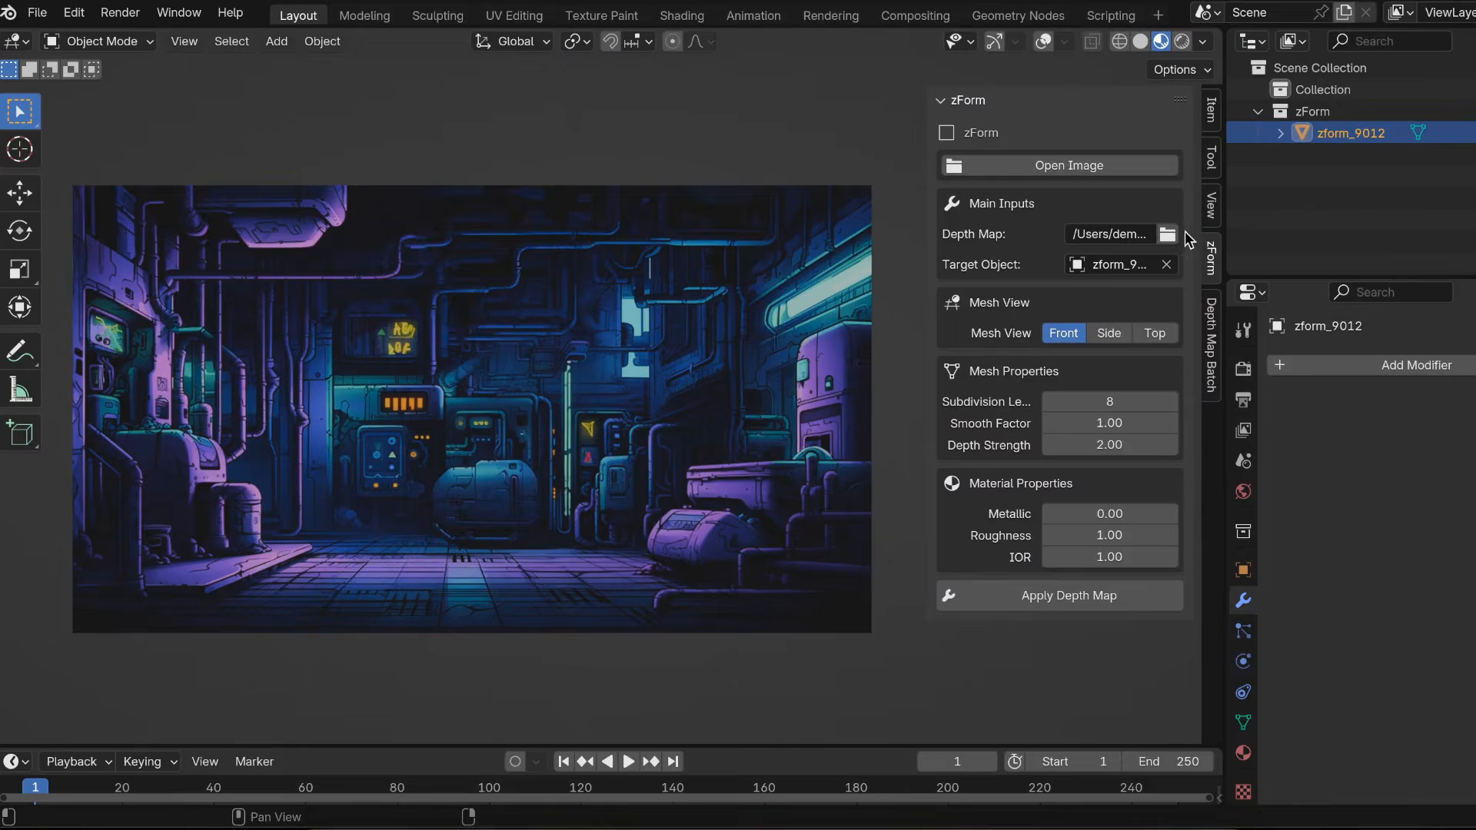
Assign 9012.jpg from the _results folder as the depth map and apply it to the sci-fi room mesh
click(1167, 233)
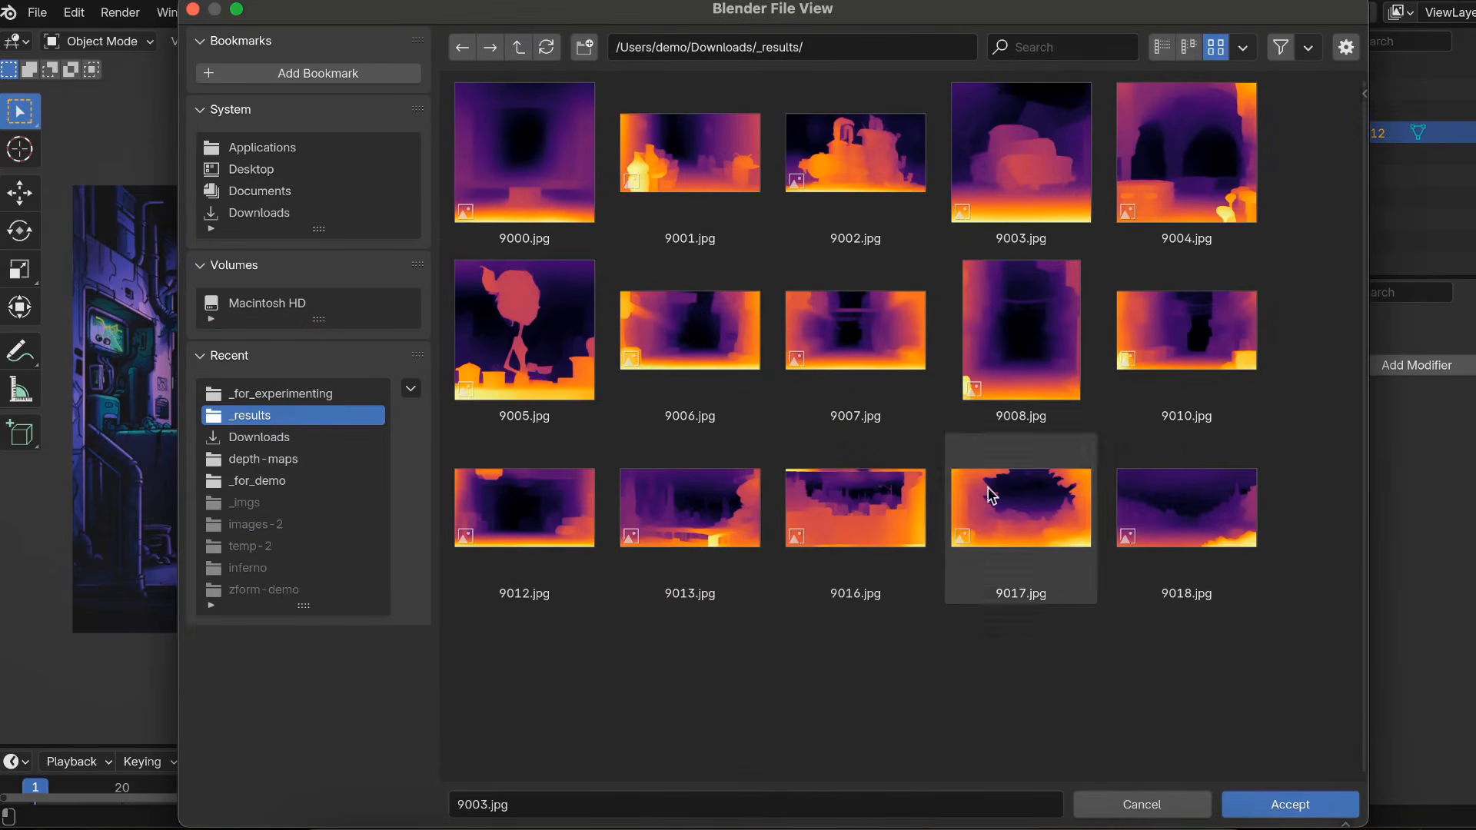
double_click(541, 562)
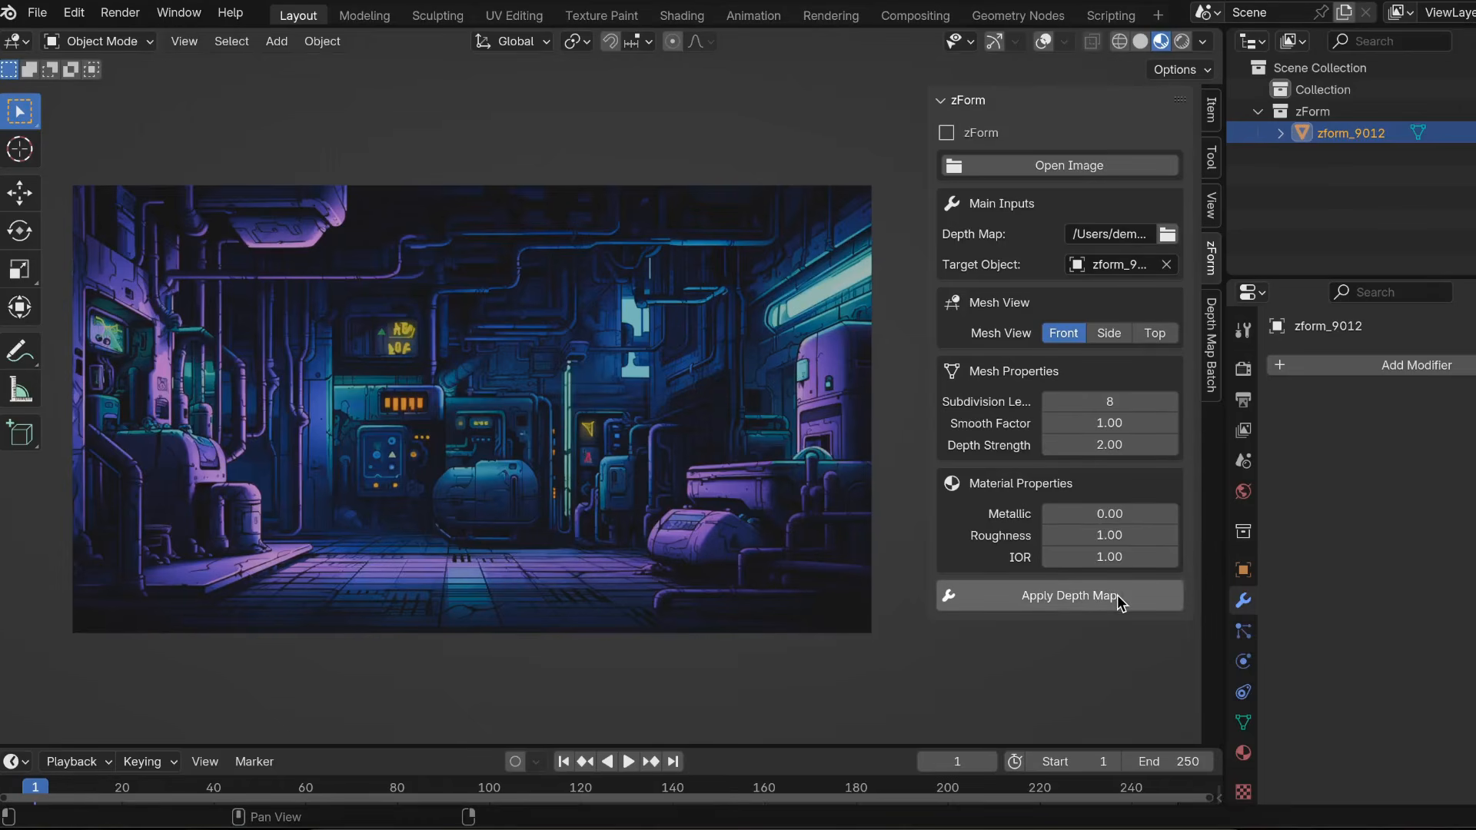
click(1118, 603)
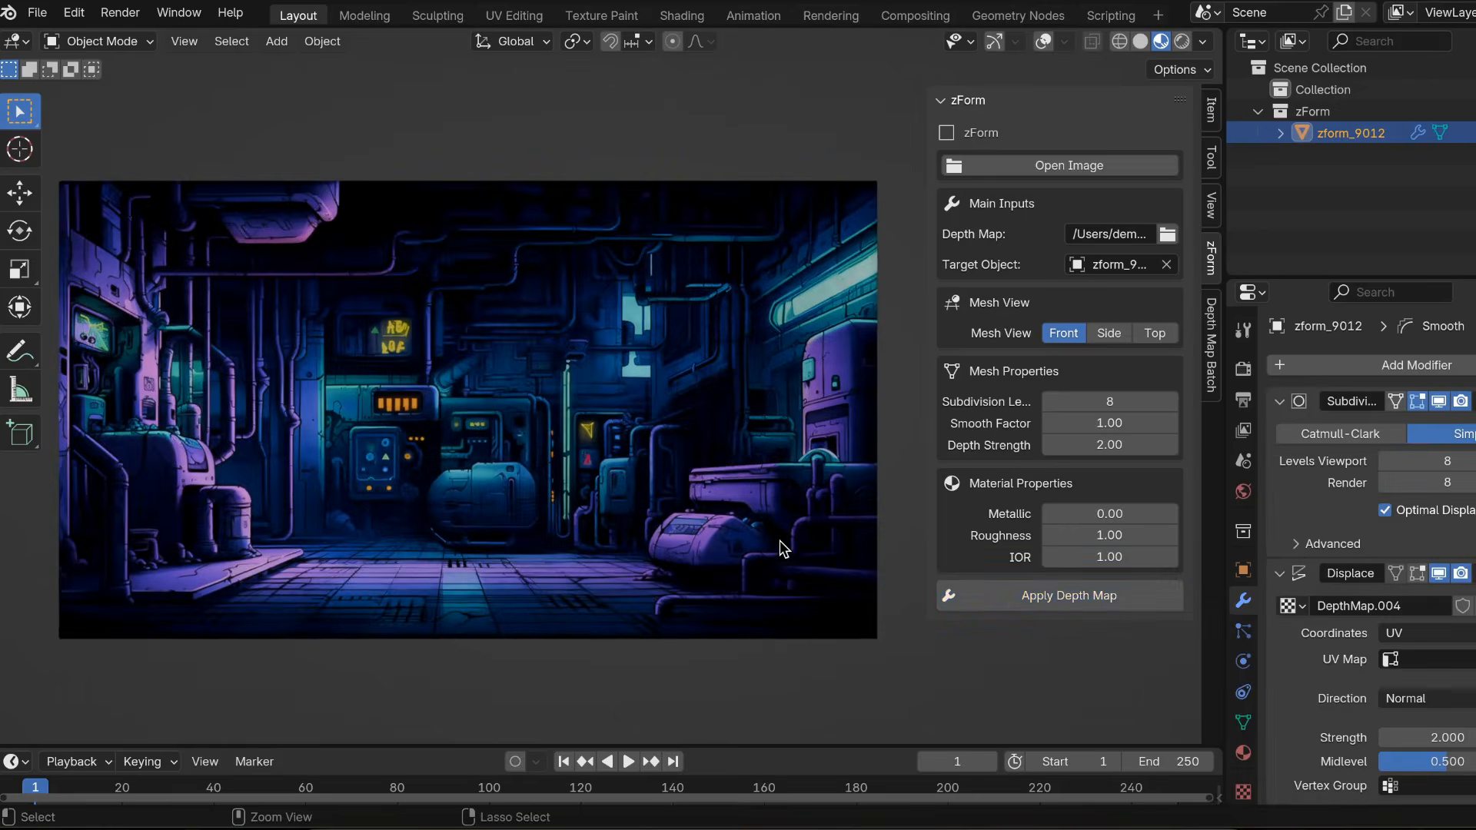
Inspect the sci-fi room relief up close and set its subdivision level to 6 in zForm
scroll(779, 541, left, 5)
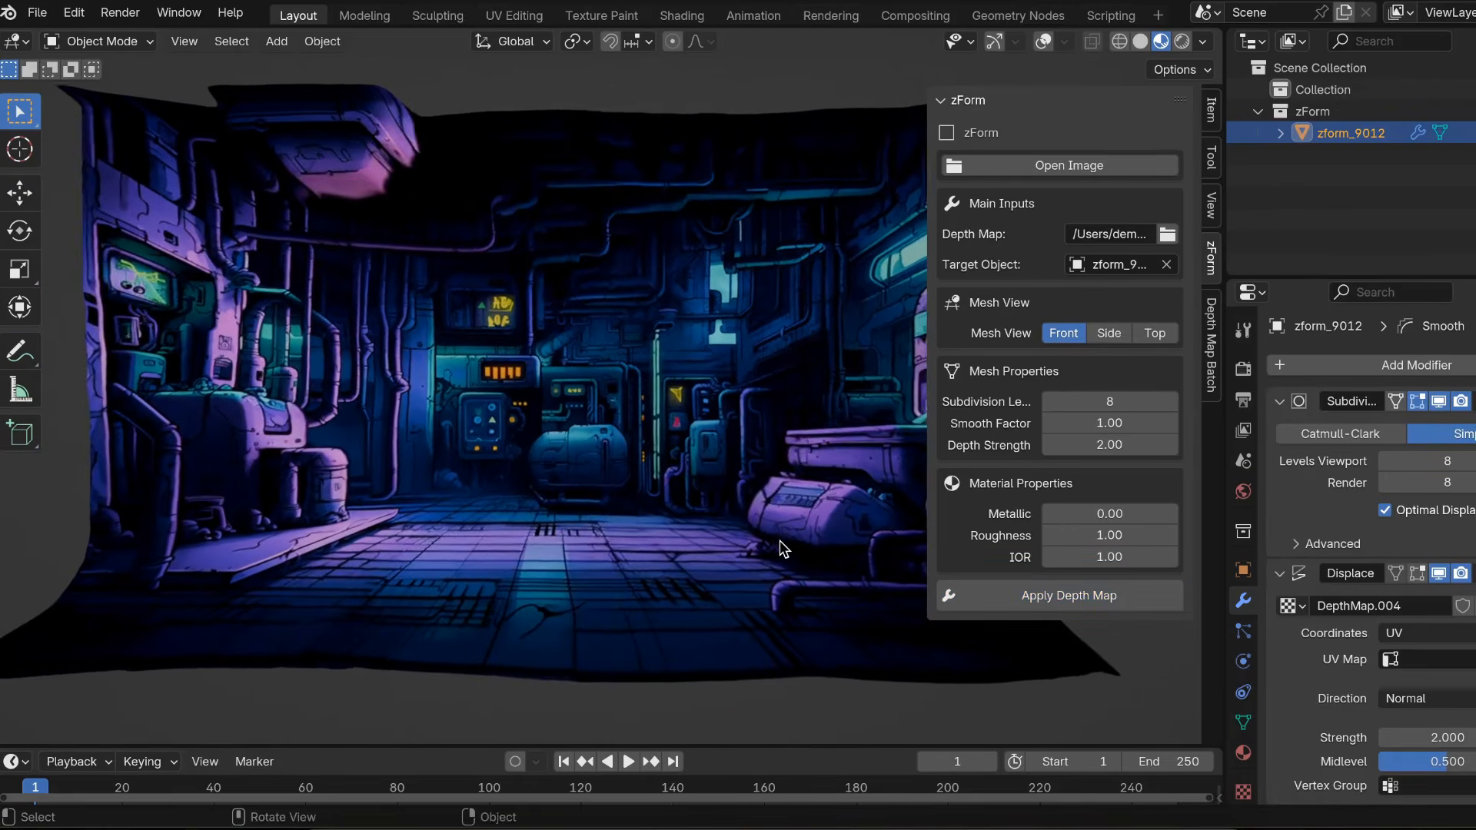
scroll(779, 541, up, 3)
scroll(780, 541, right, 5)
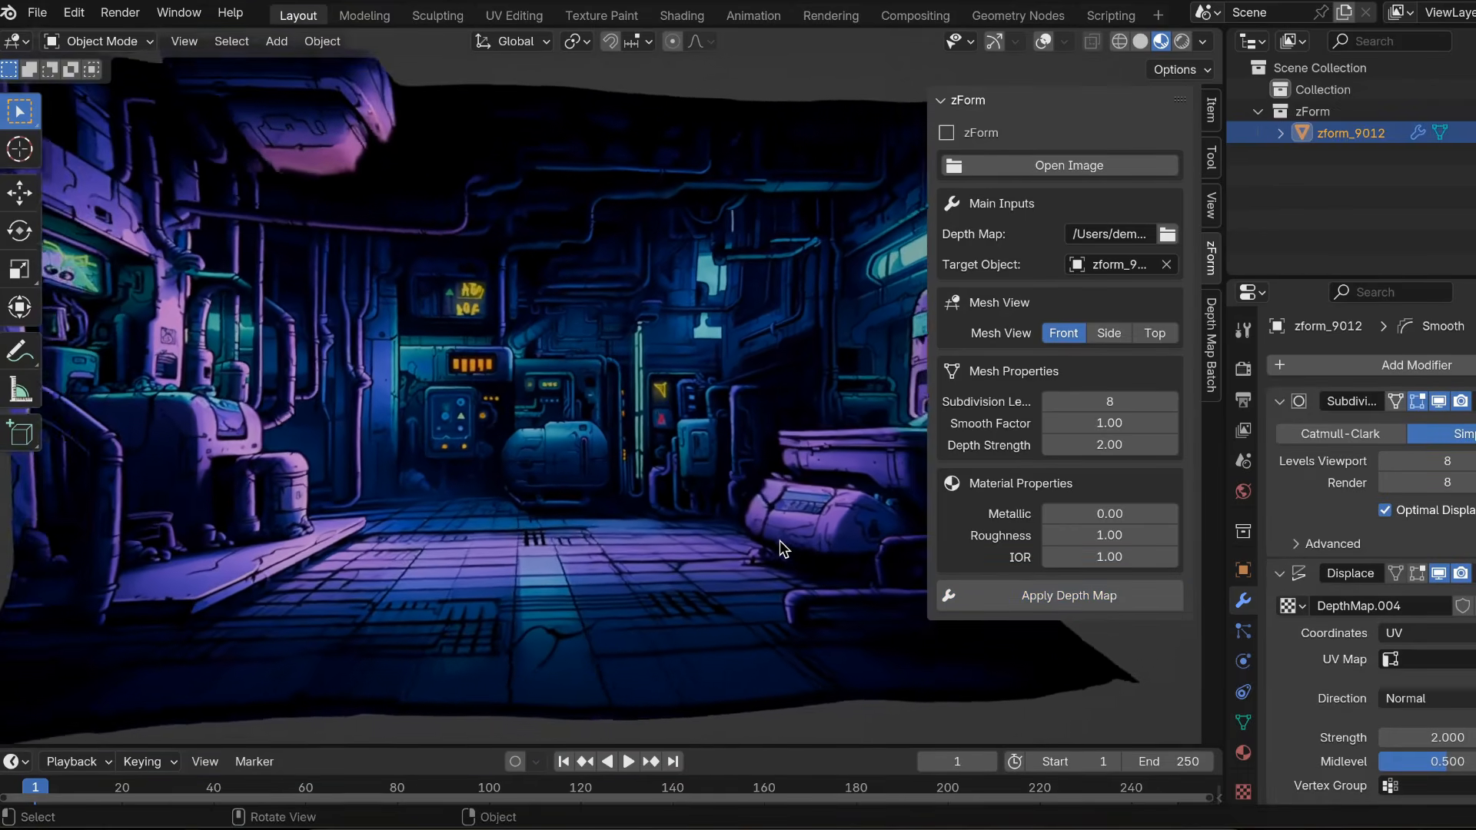
ctrl+scroll(779, 540, up, 2)
ctrl+scroll(780, 541, down, 1)
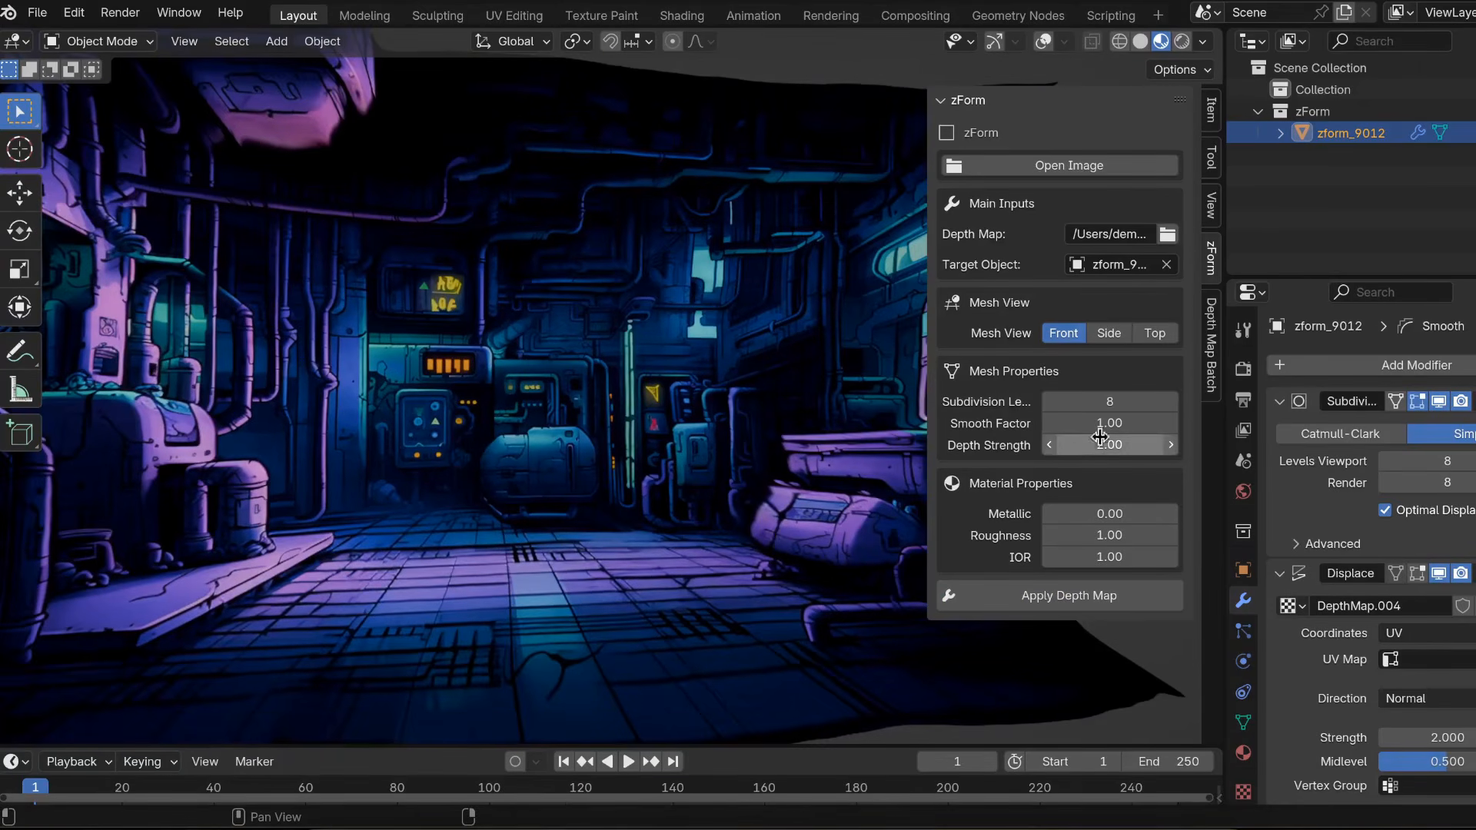
key(Return)
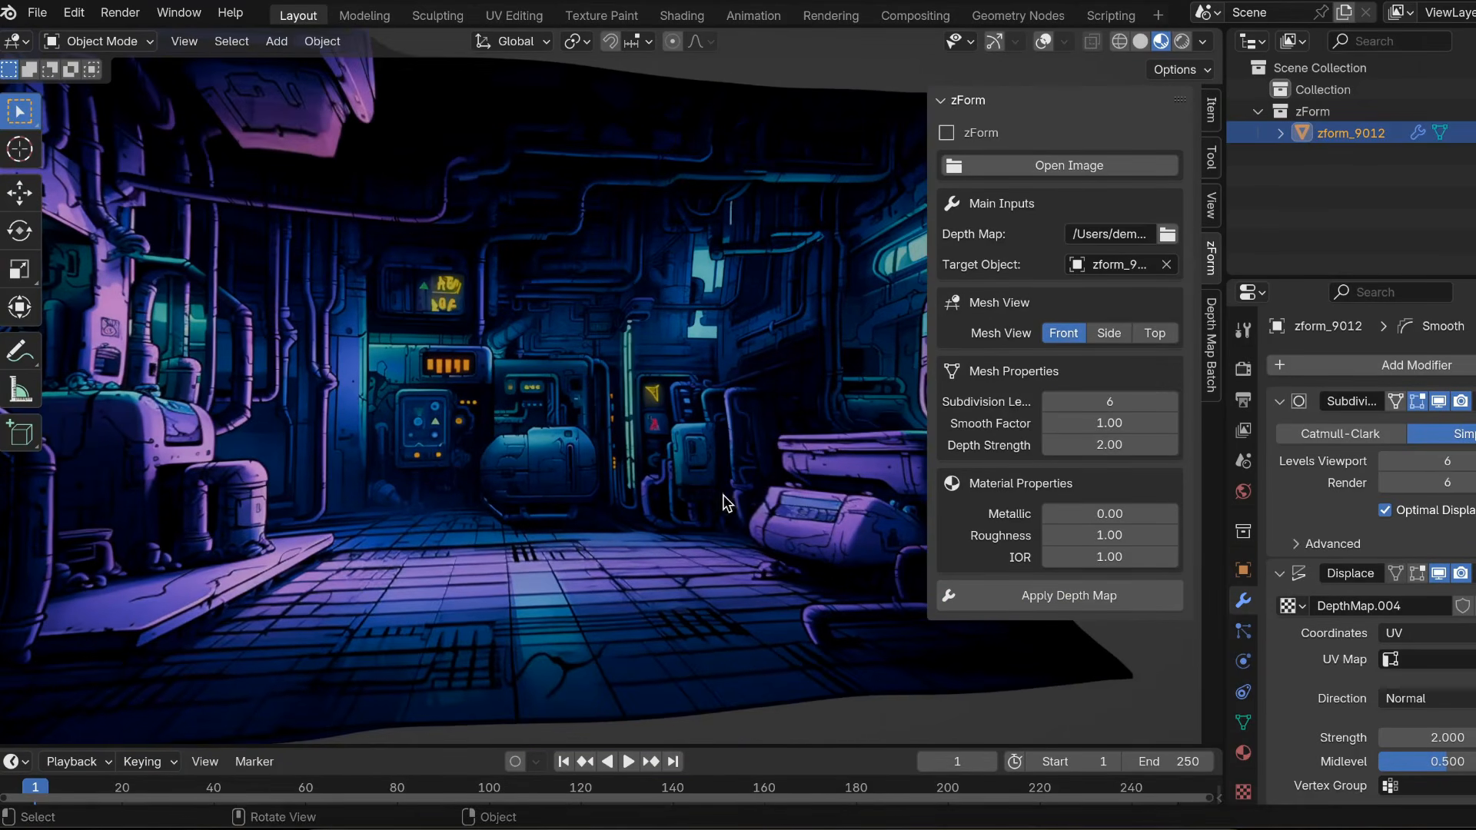
scroll(704, 508, right, 5)
scroll(704, 507, right, 1)
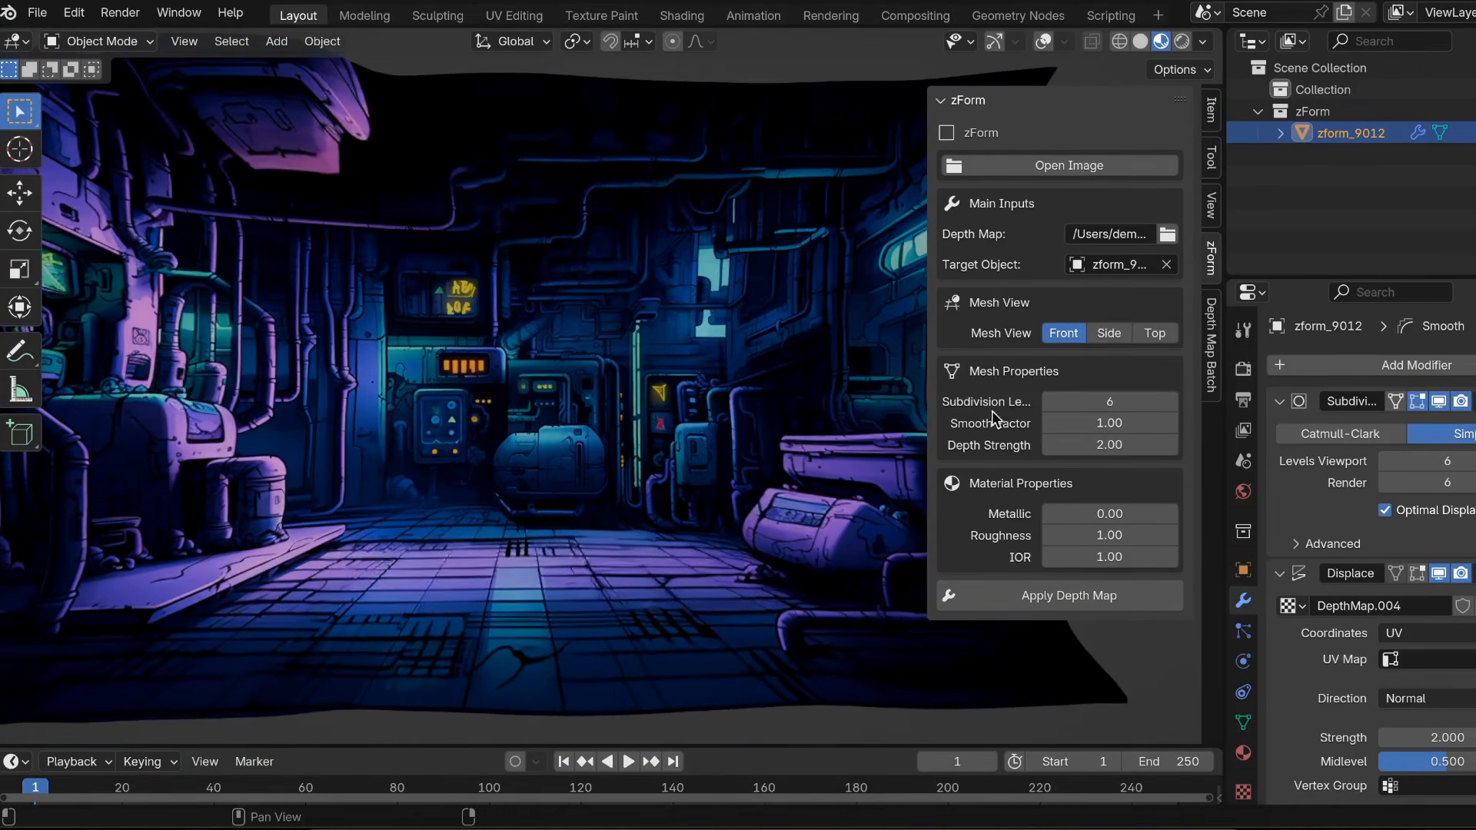
Set the sci-fi room mesh's subdivision level to 7 and its depth strength to 3 in zForm
key(Return)
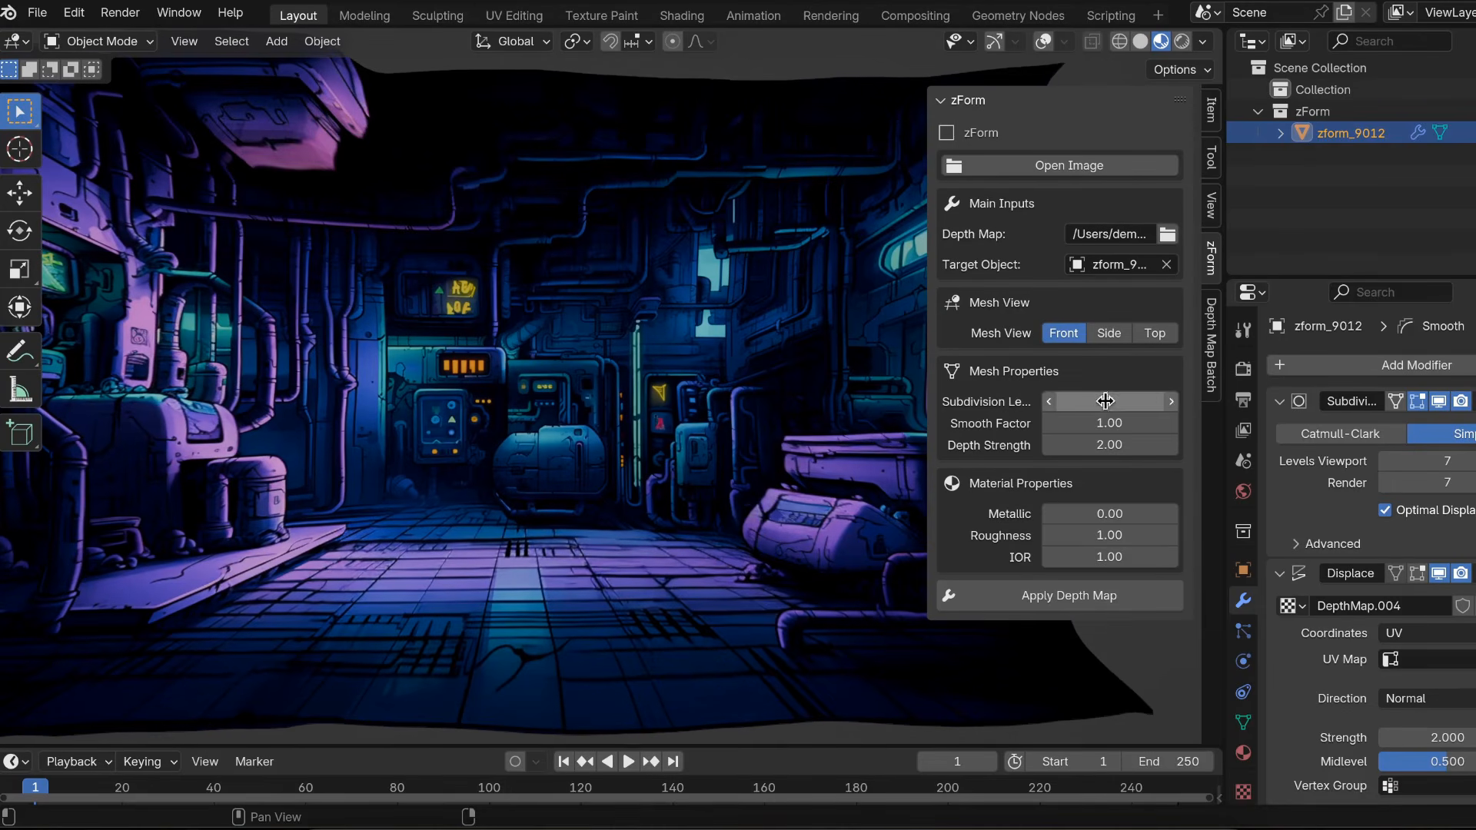
text(3)
key(Return)
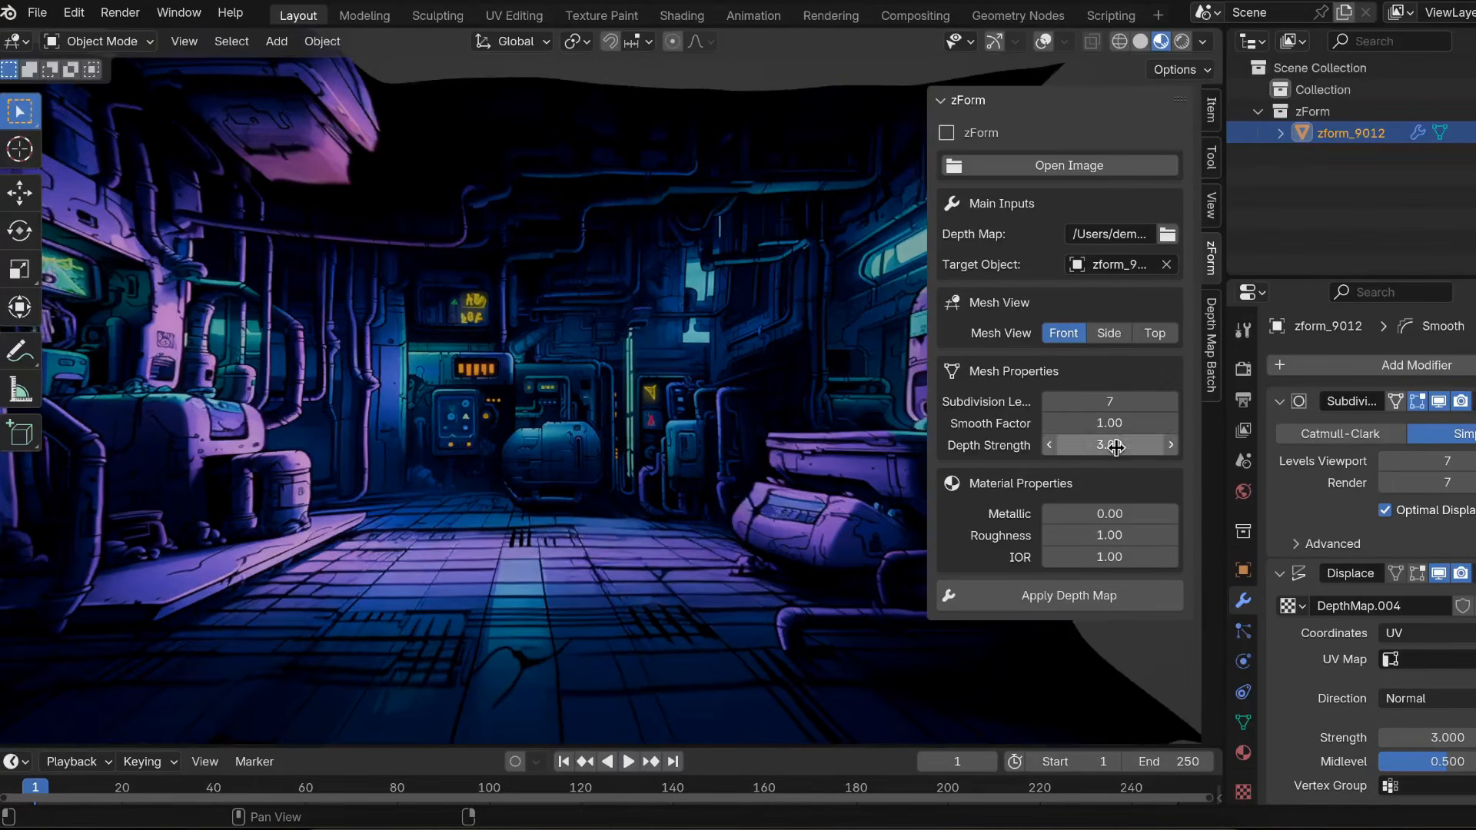
scroll(763, 484, right, 5)
scroll(763, 477, right, 5)
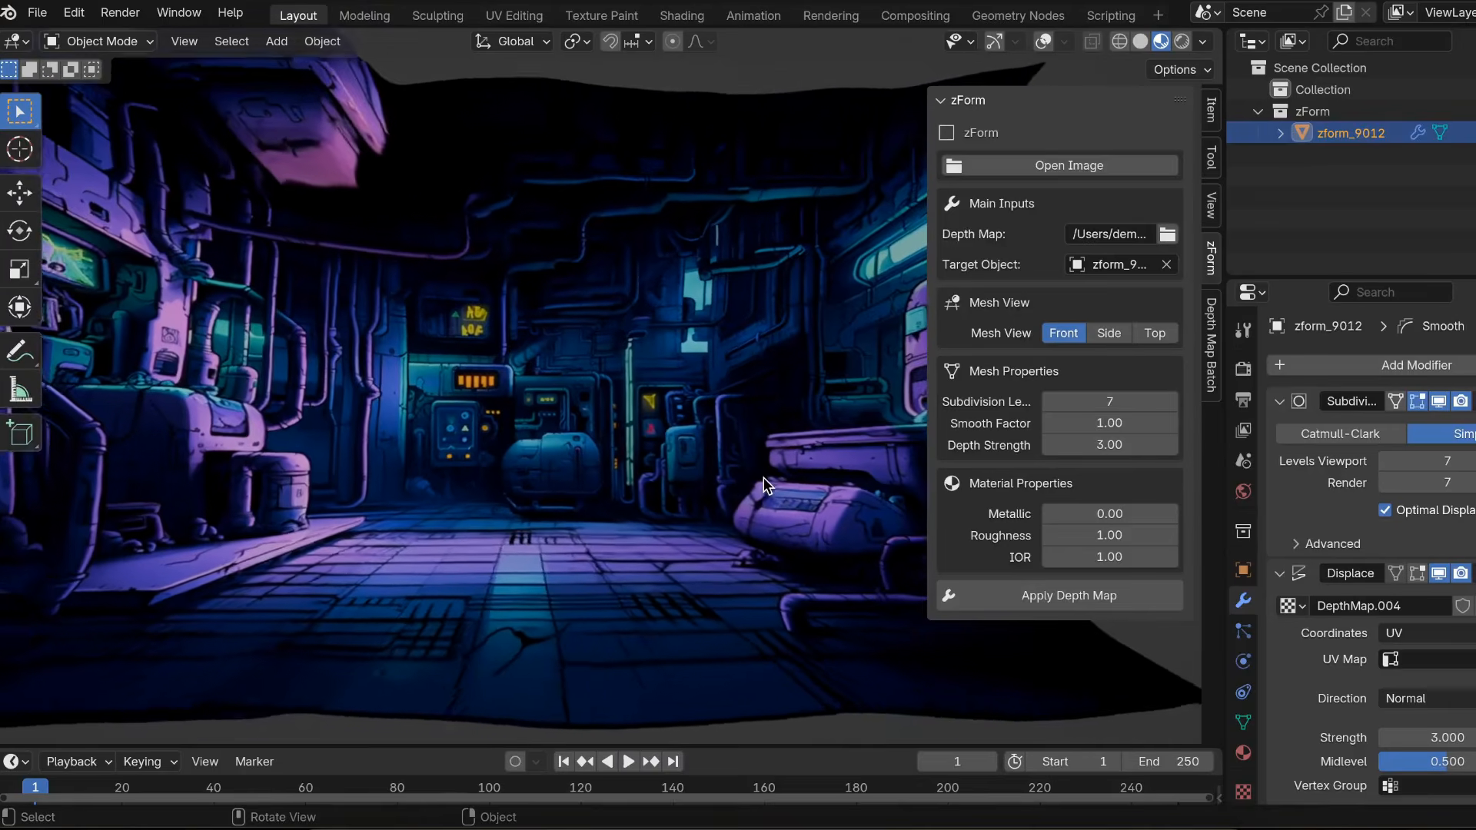
scroll(764, 477, right, 5)
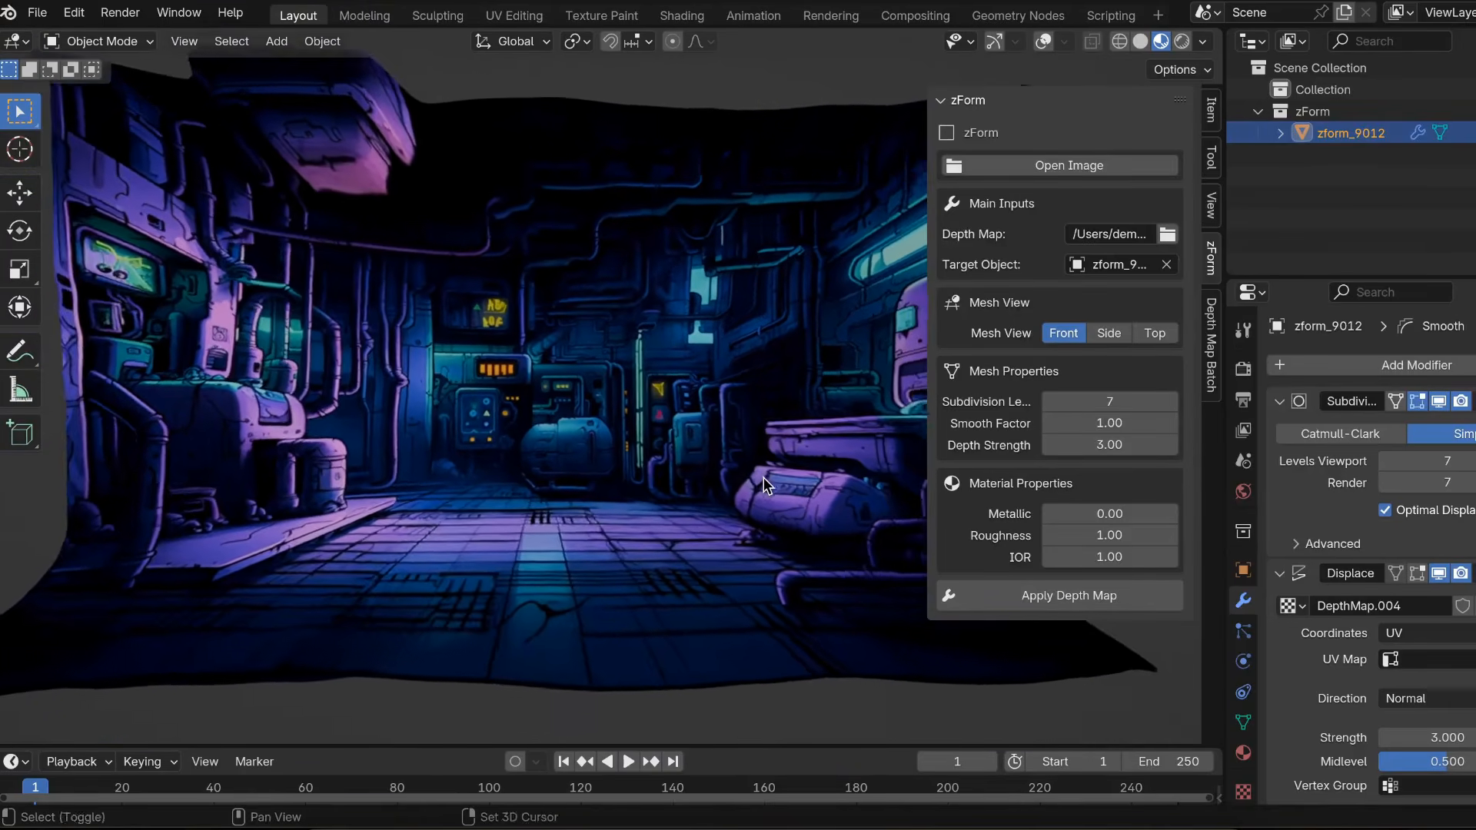
Delete the sci-fi room mesh and load 9005.png from the _for_experimenting folder as a new zForm image mesh
key(Delete)
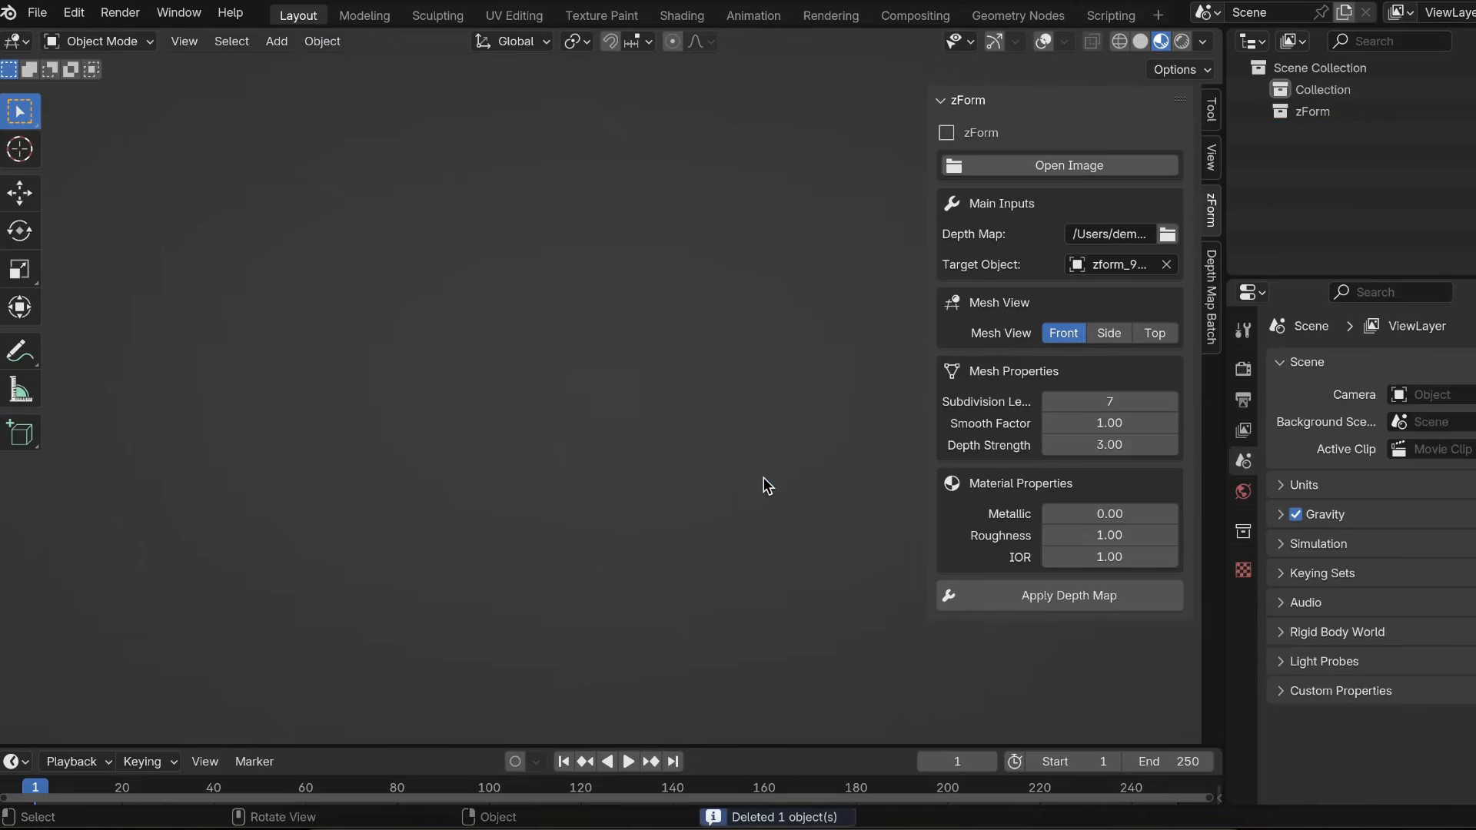
click(1079, 165)
scroll(878, 507, down, 3)
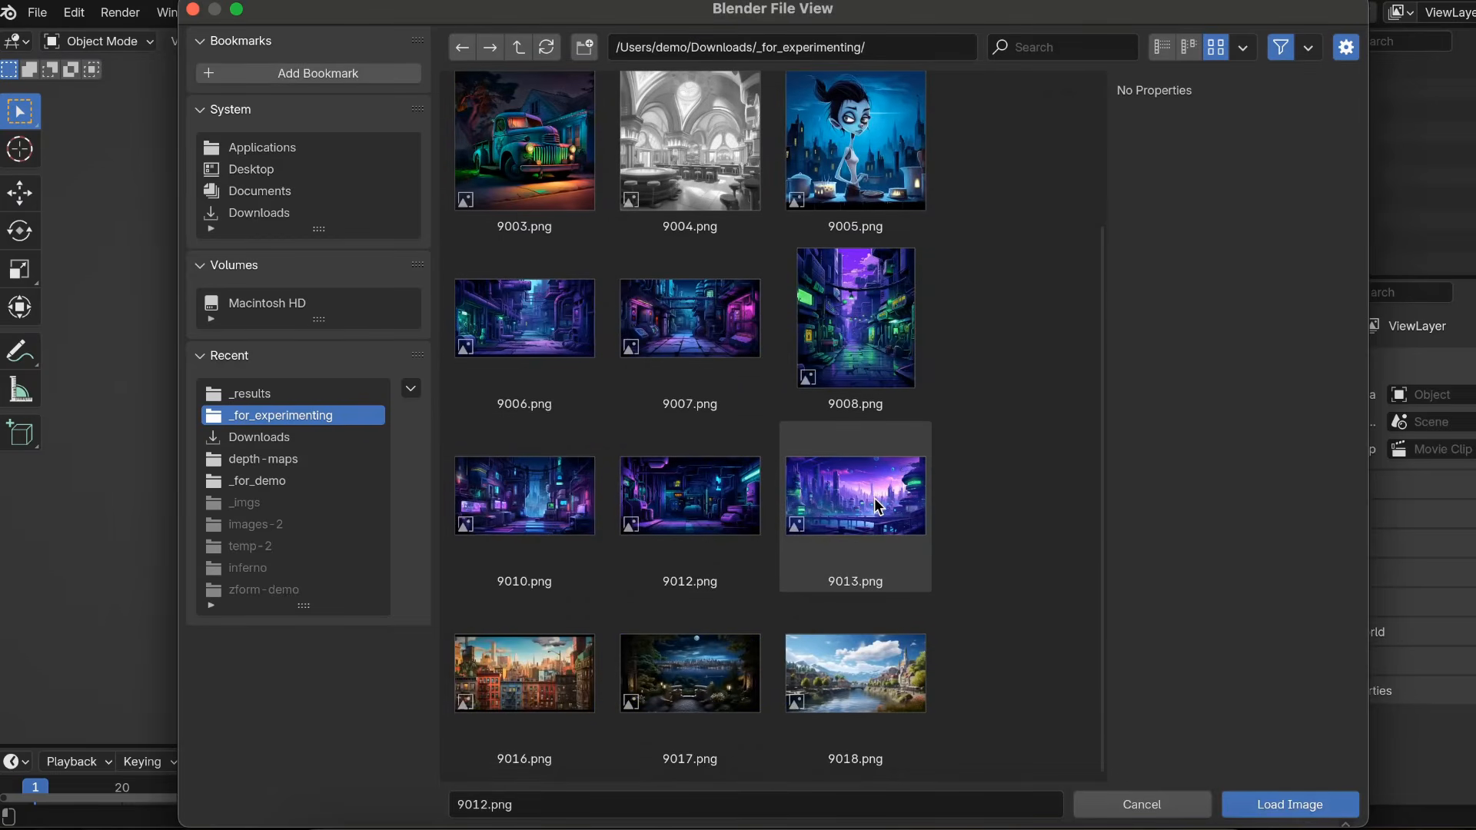
scroll(862, 499, up, 6)
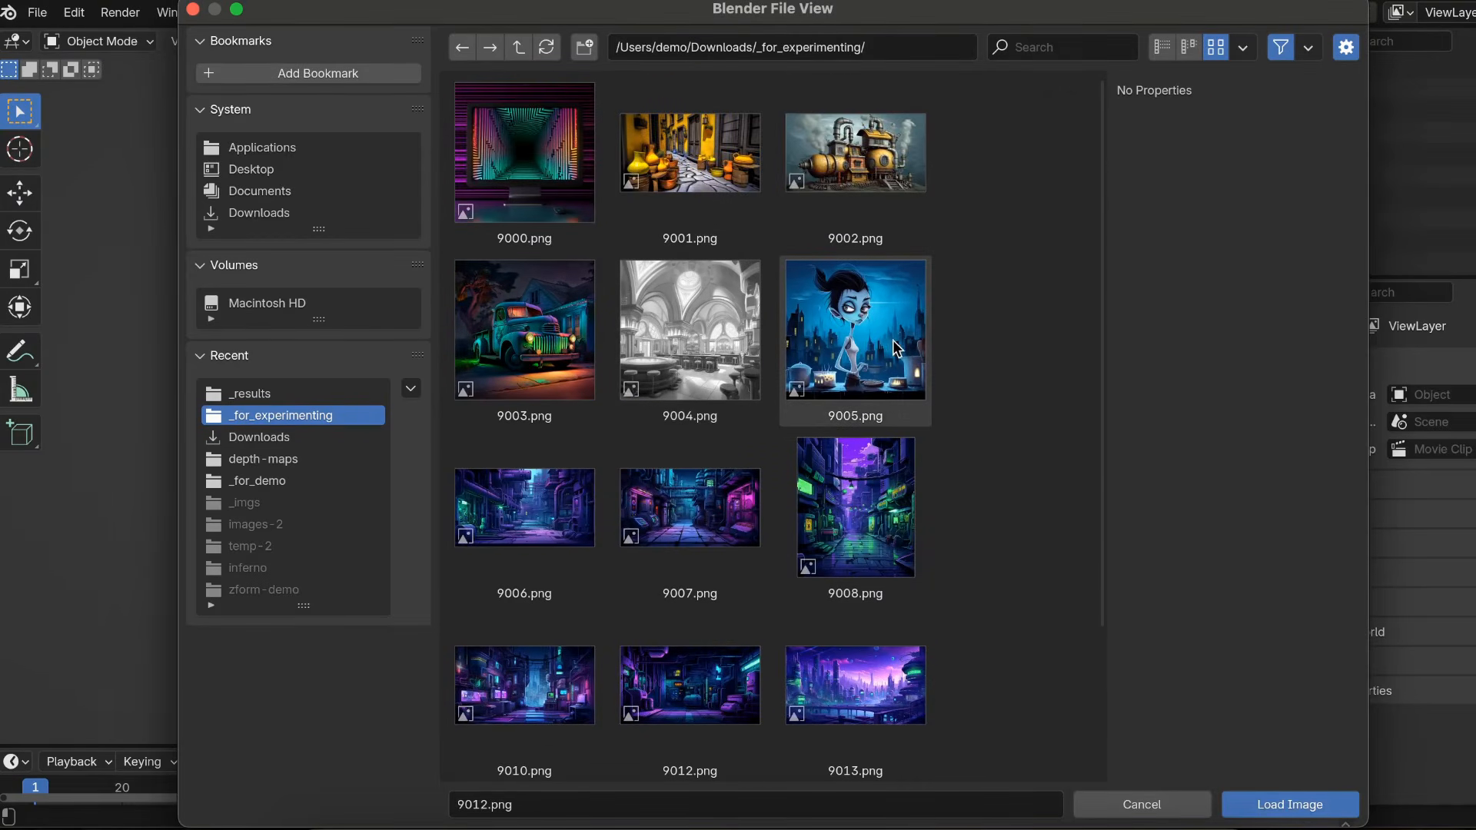
double_click(896, 347)
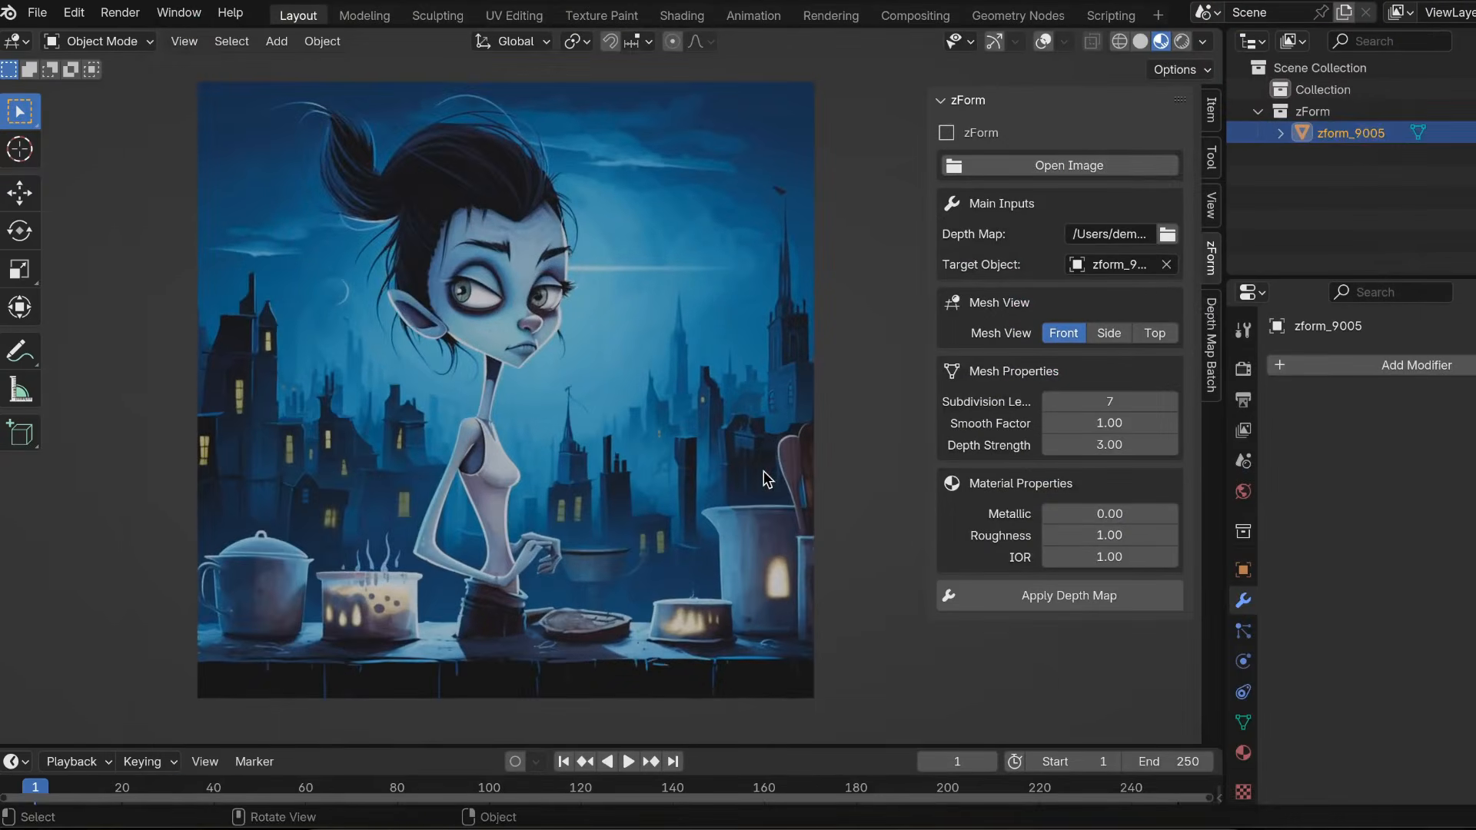
Assign 9005.jpg from the _results folder as the depth map and apply it to the cartoon character mesh
click(1167, 234)
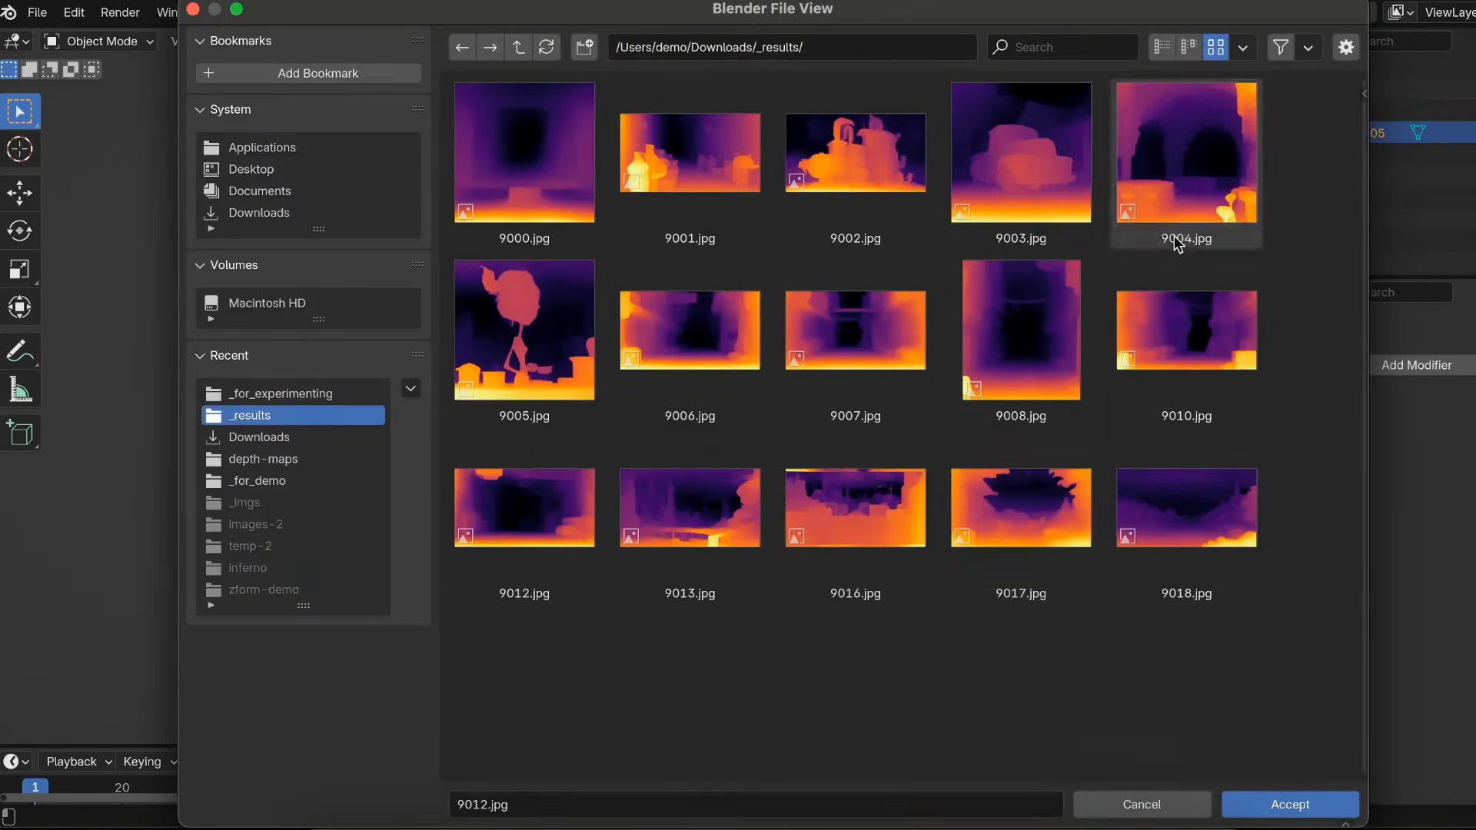
double_click(592, 395)
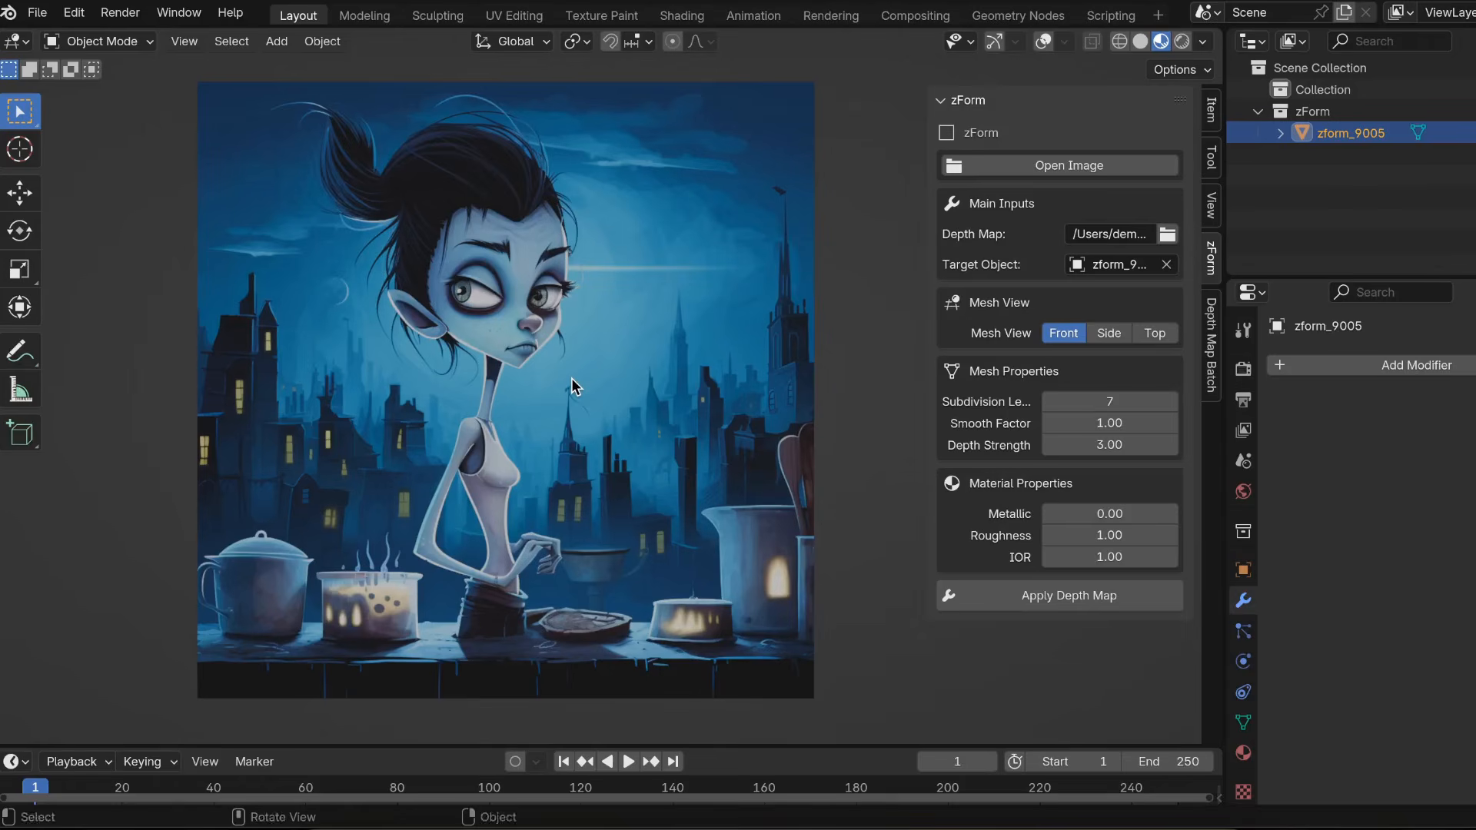
click(1011, 604)
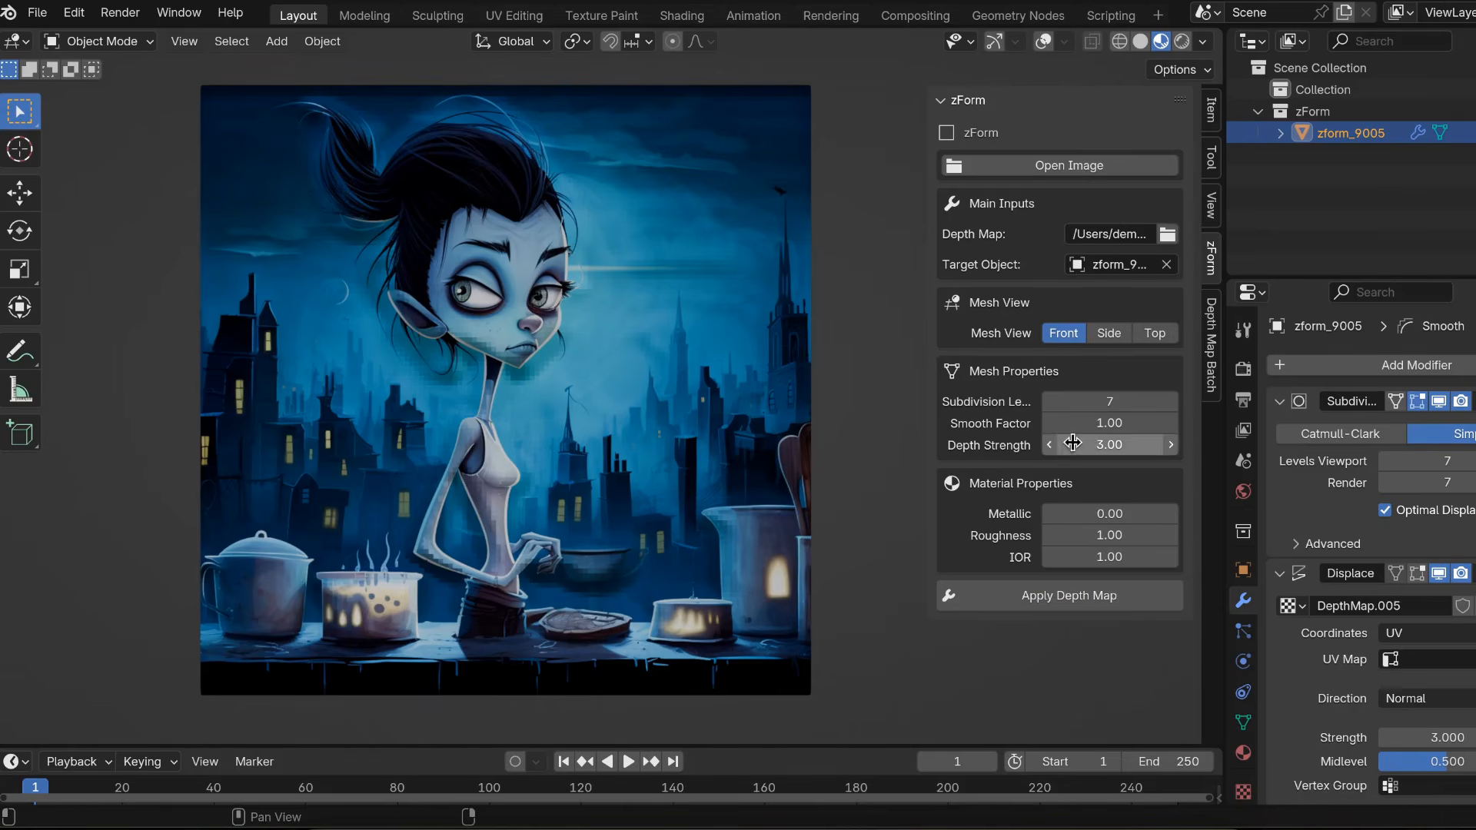
Set the character mesh's depth strength to 1 in zForm and inspect the relief from several angles
key(Return)
scroll(761, 447, right, 10)
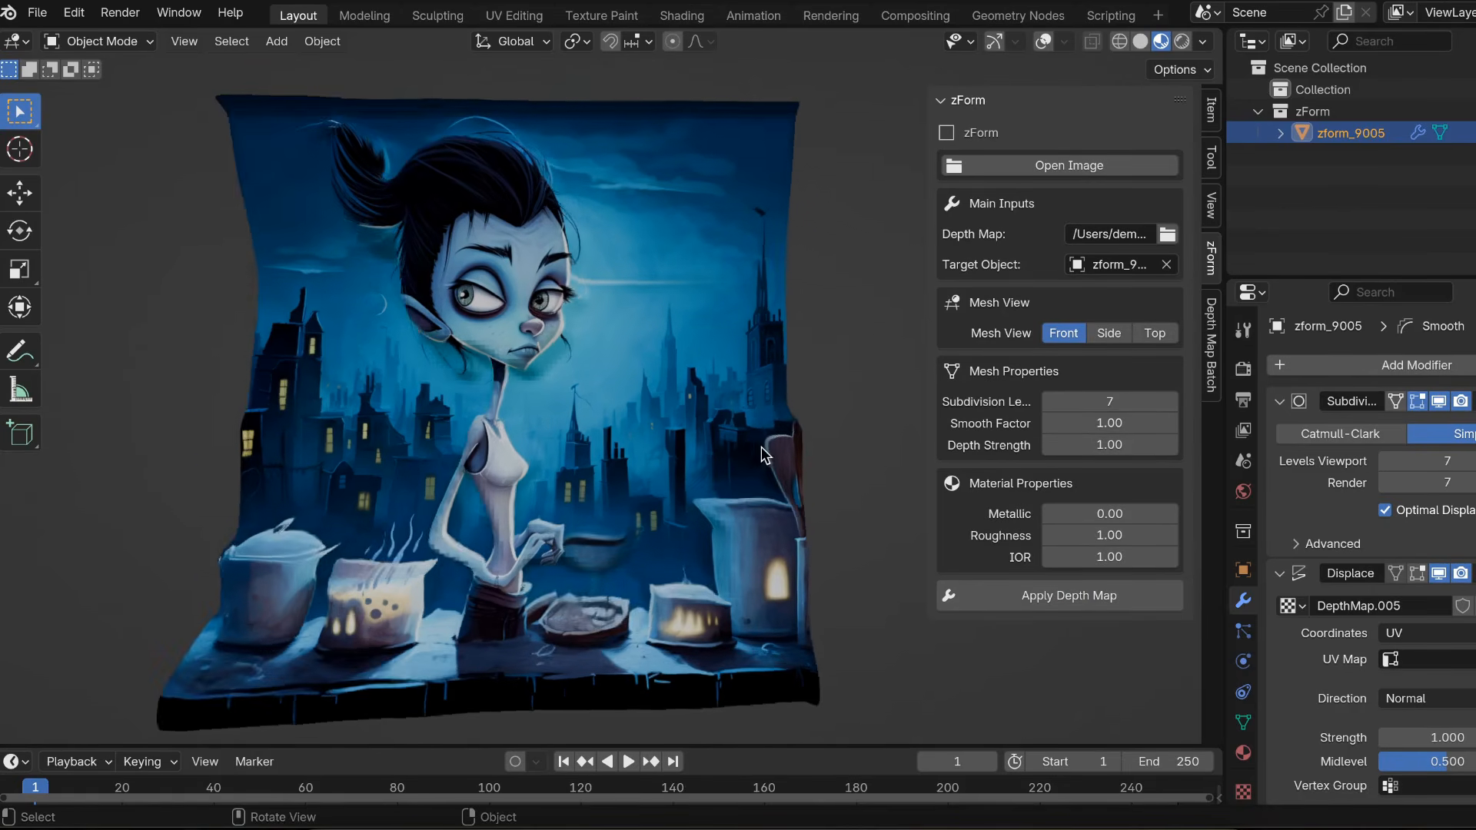
scroll(761, 453, right, 10)
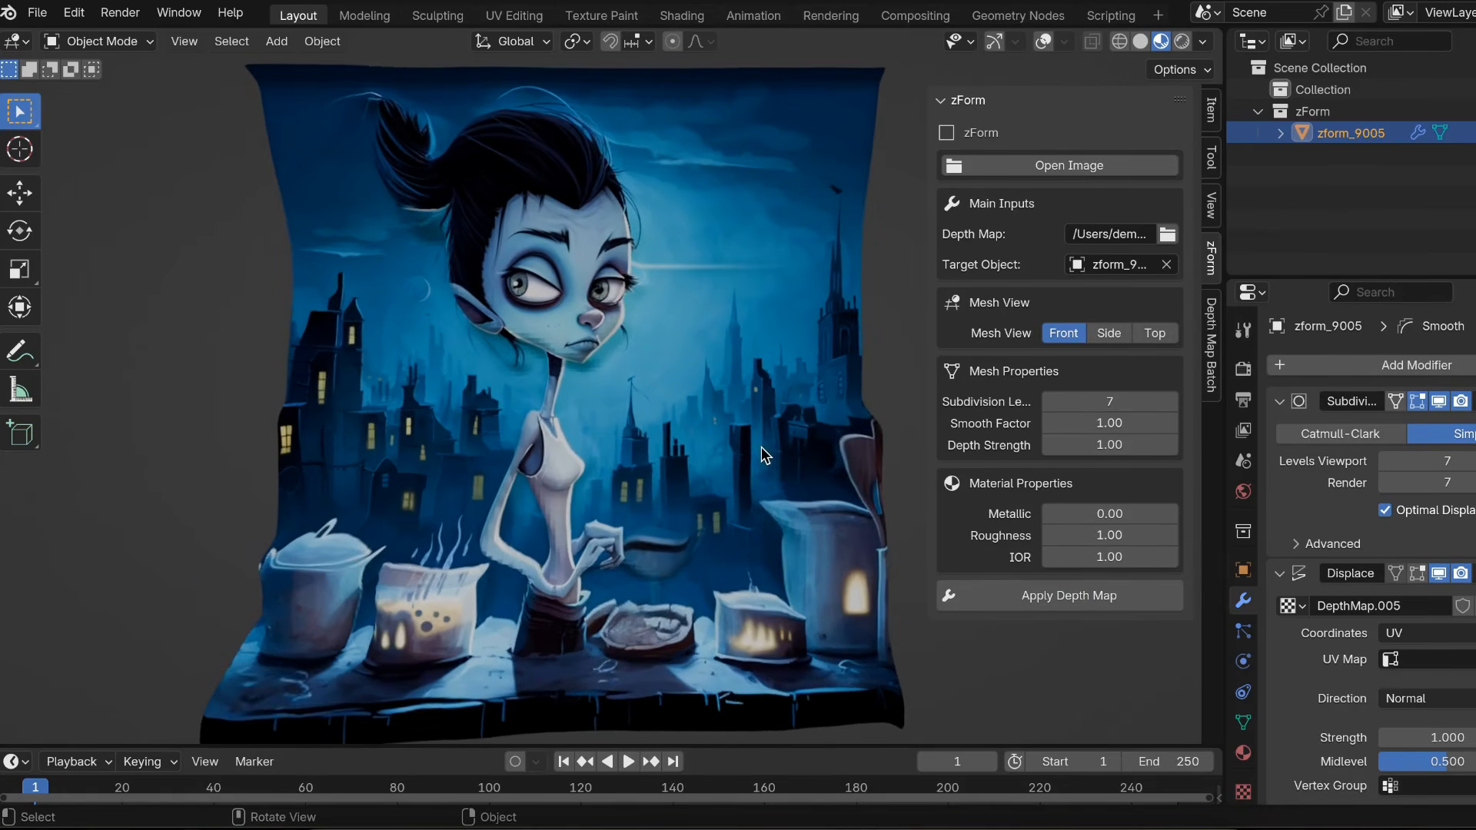
scroll(761, 455, right, 5)
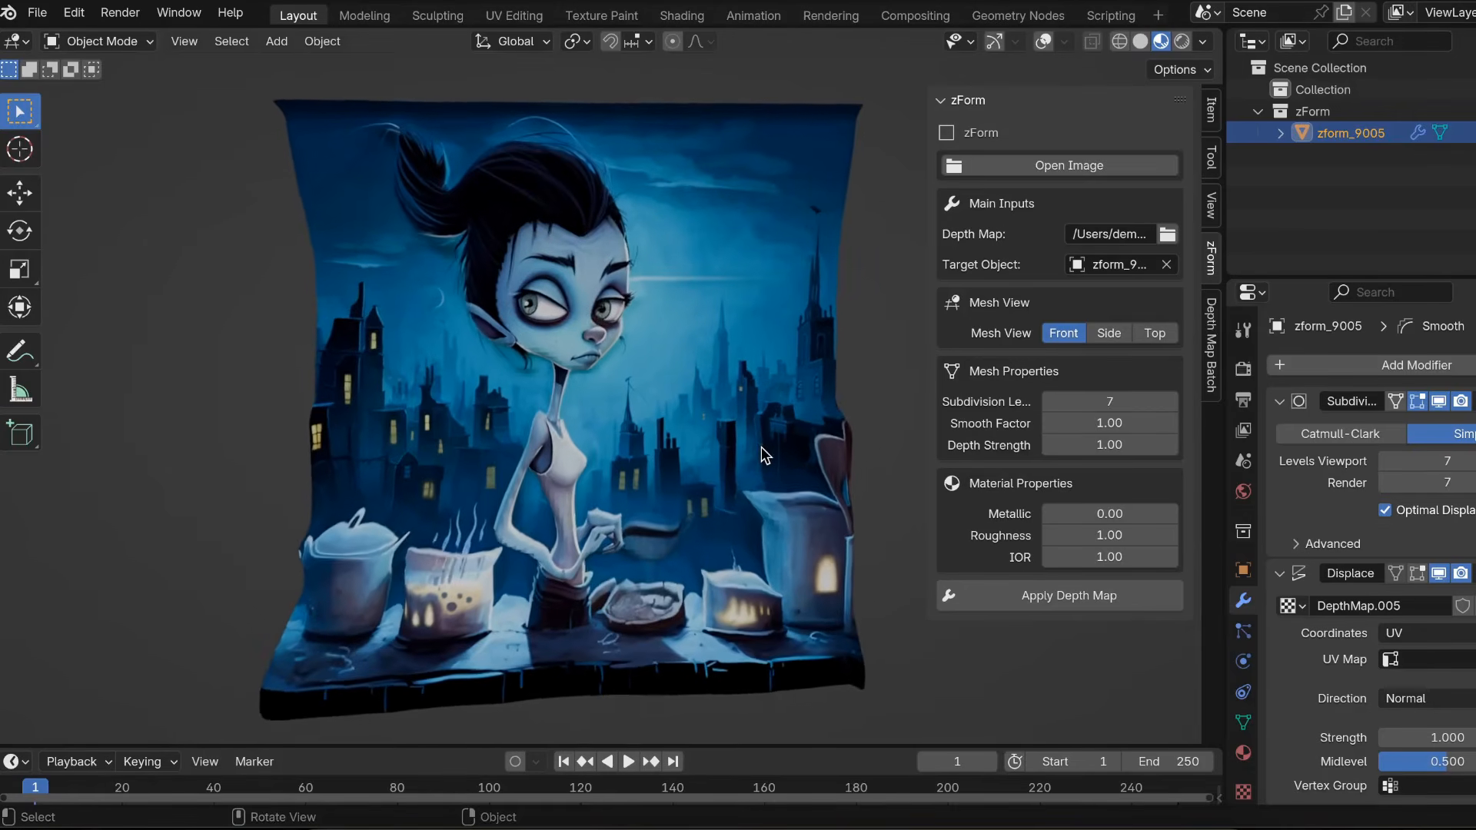
ctrl+scroll(761, 455, up, 3)
scroll(762, 446, right, 3)
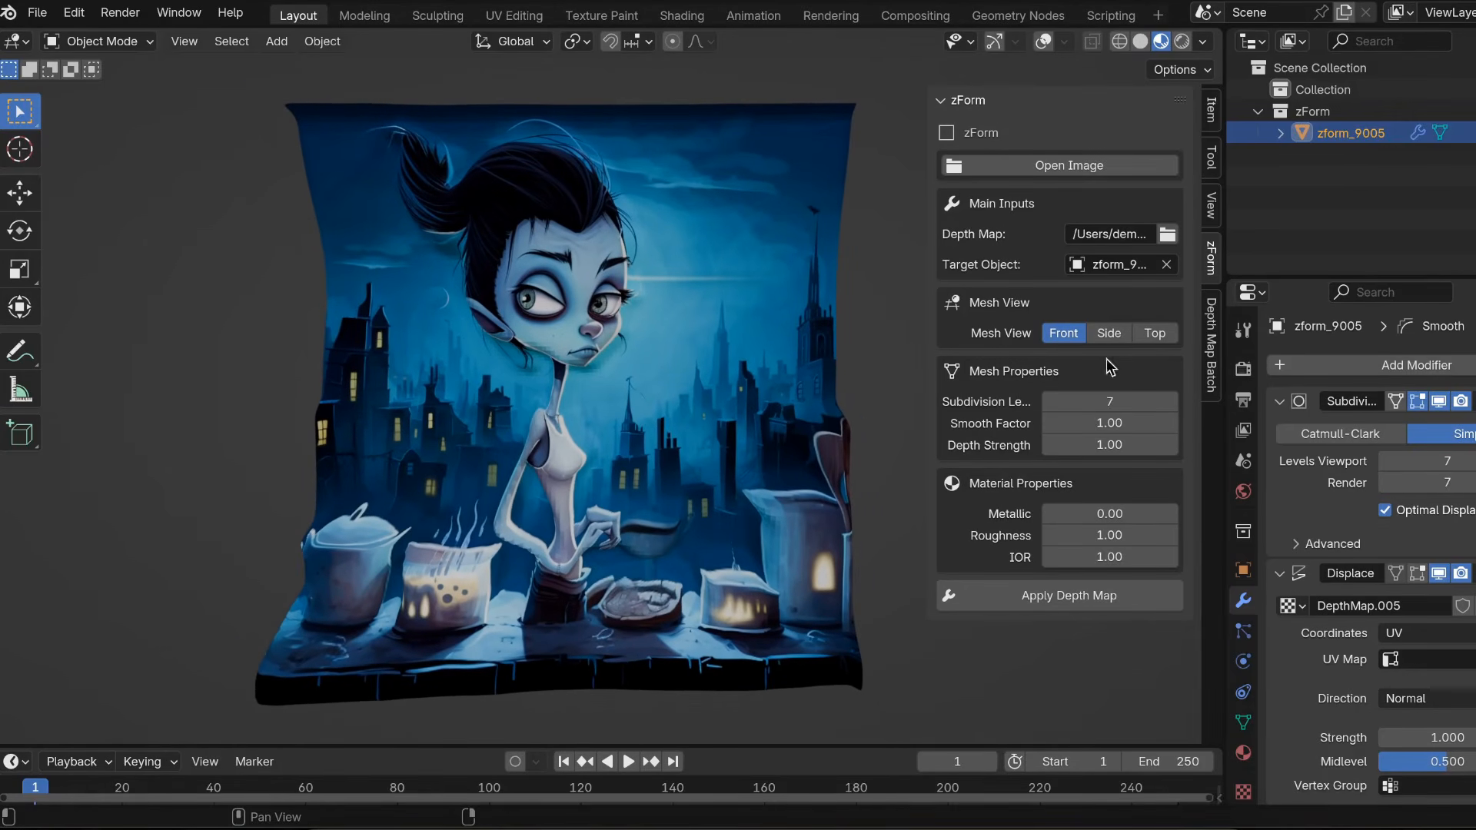
Set the character mesh's subdivision level to 6 in zForm
text(6)
key(Return)
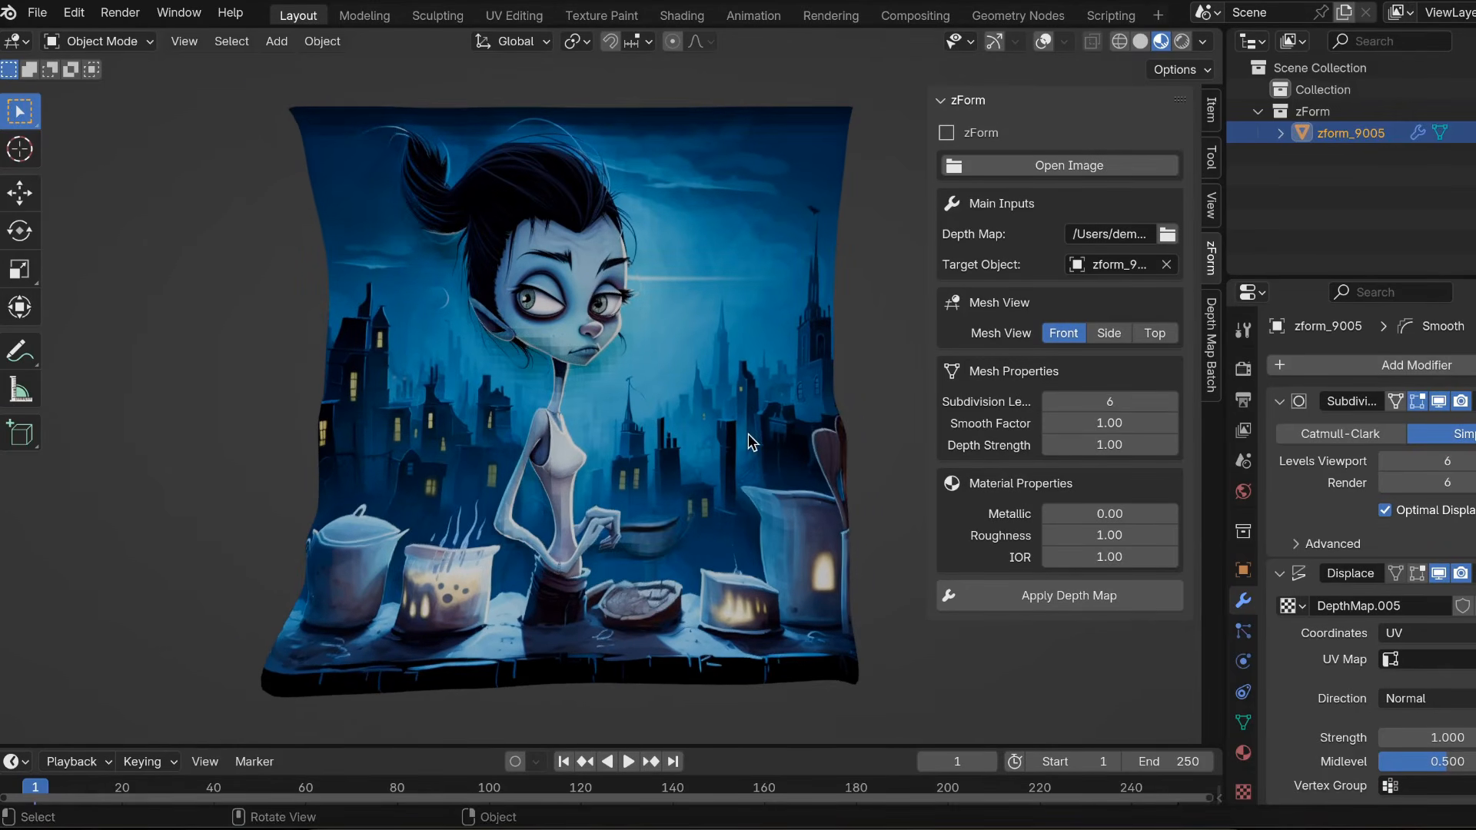
scroll(748, 433, down, 2)
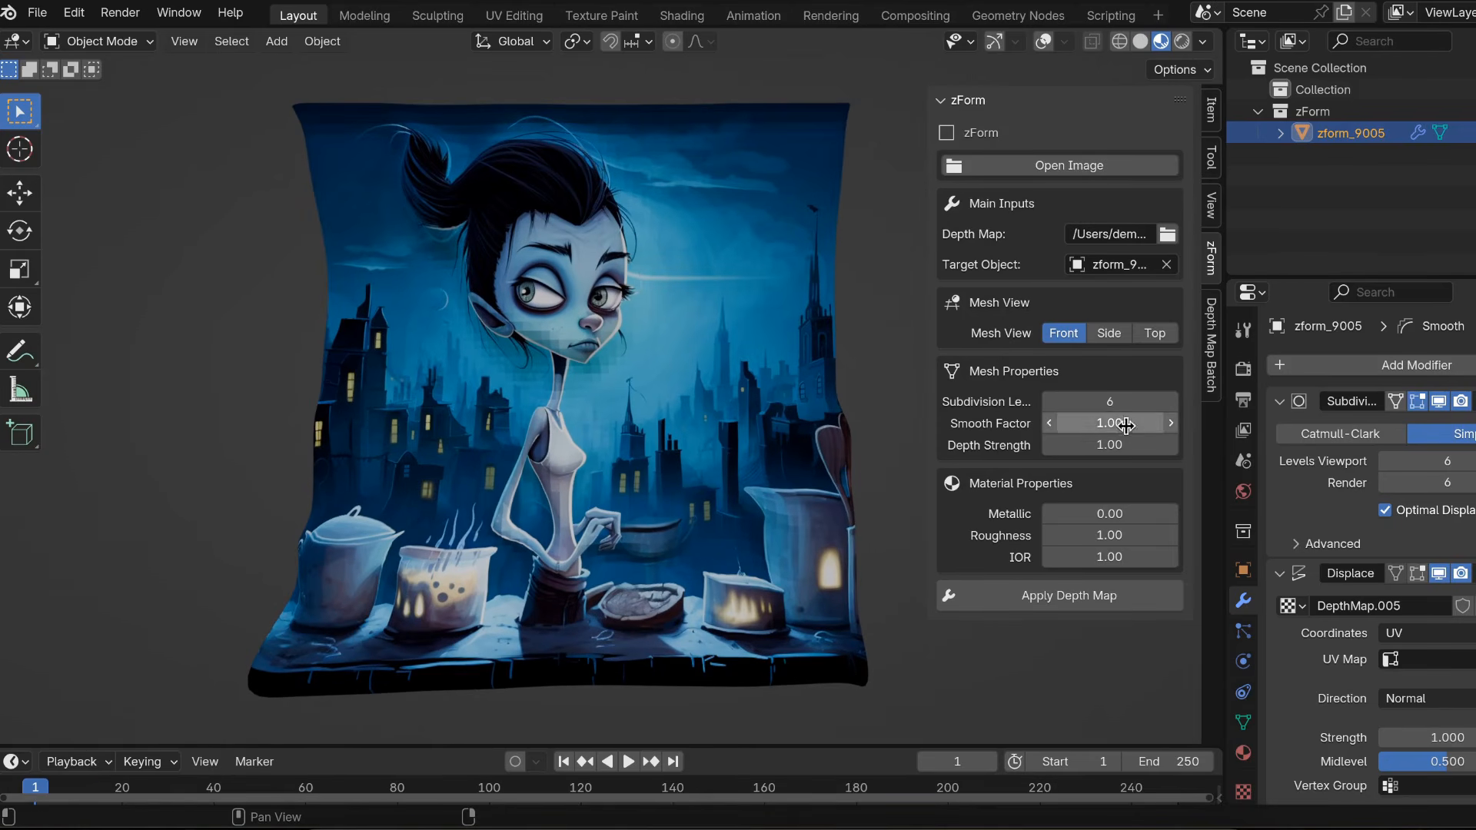
Set the character mesh's smooth factor to 2 and its subdivision level to 8, and check the refined relief
text(2)
key(Return)
scroll(744, 444, down, 3)
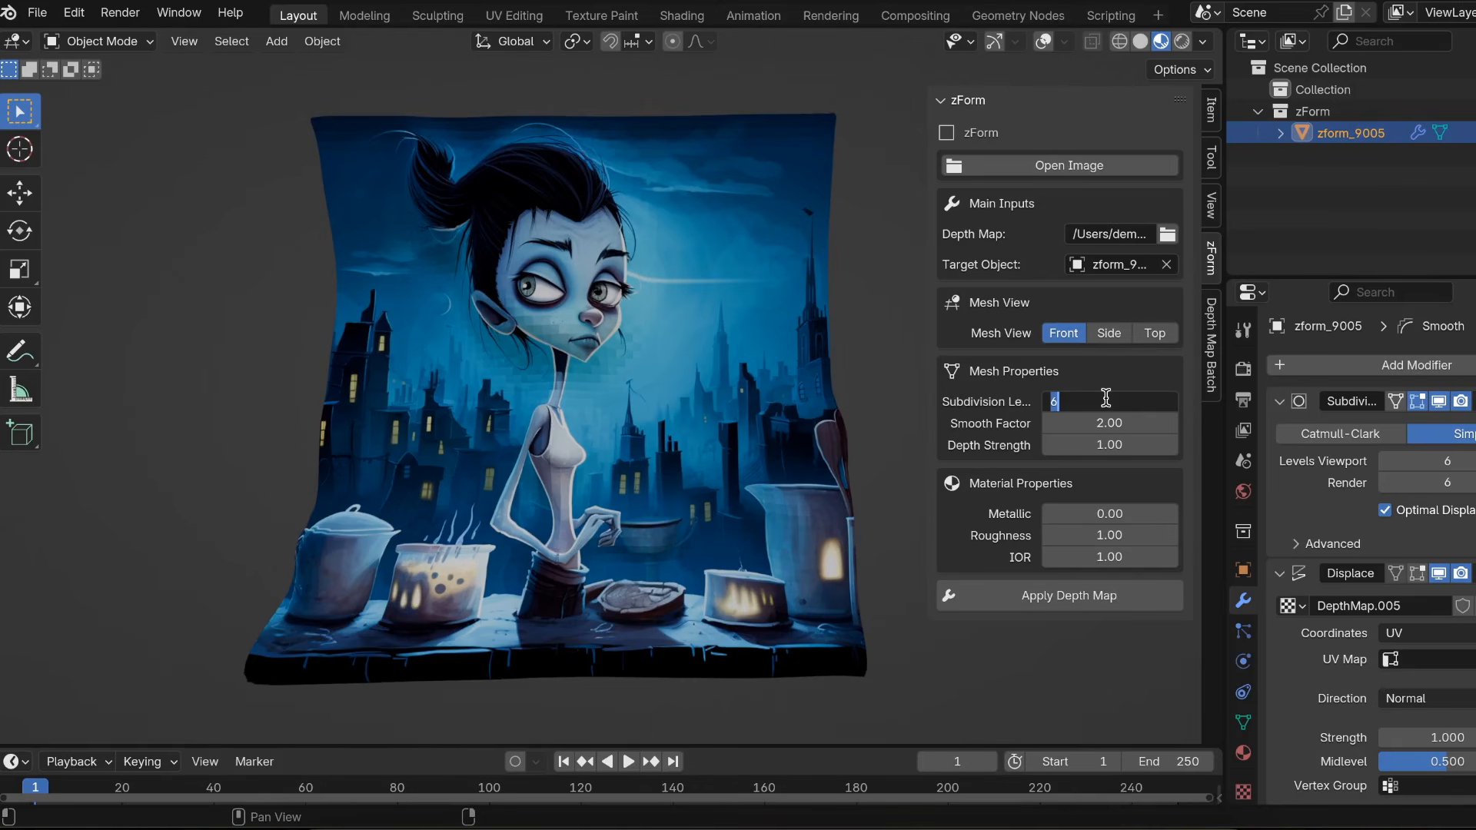
text(8)
key(Return)
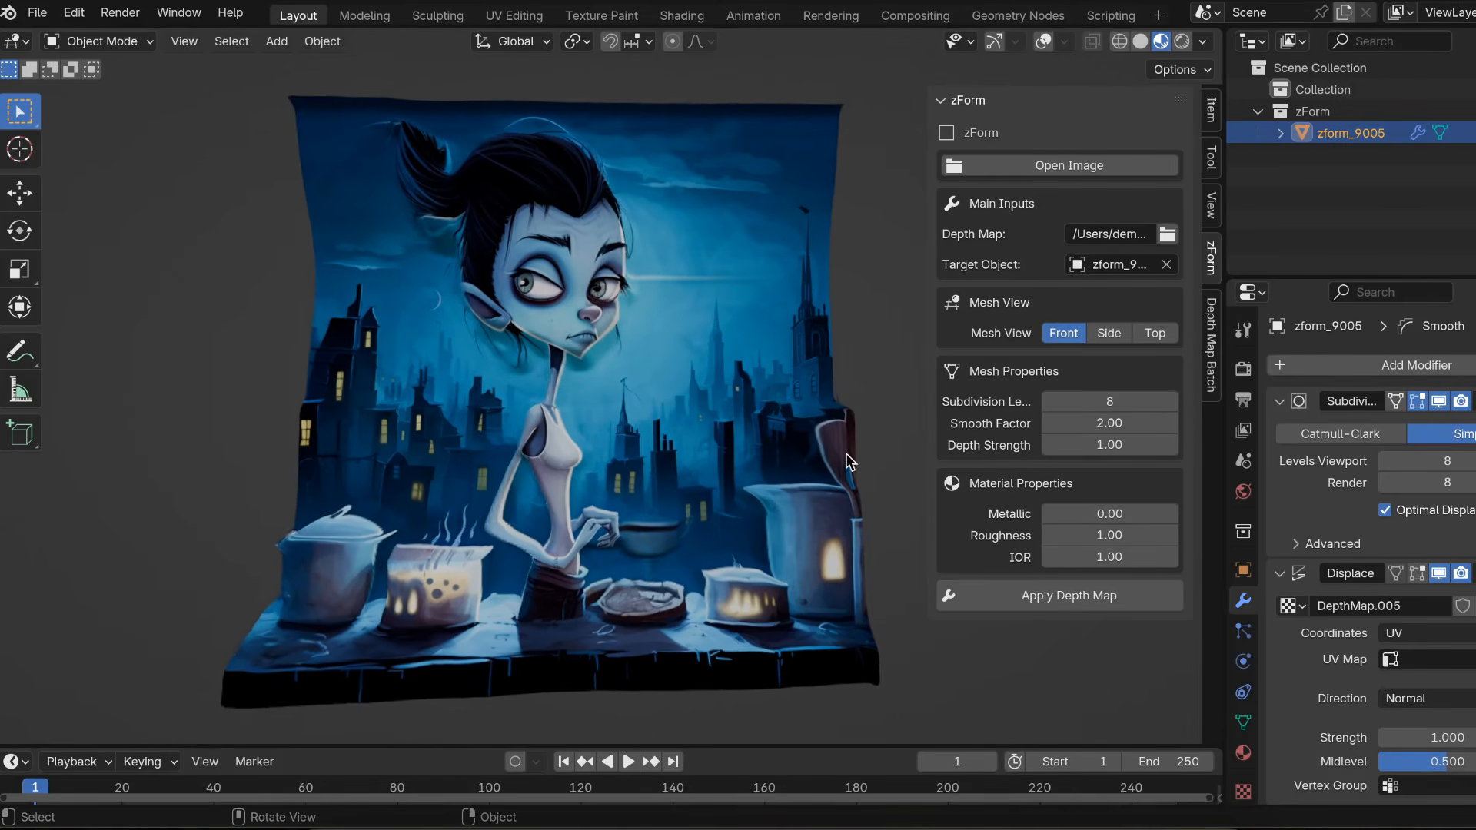
scroll(846, 454, down, 3)
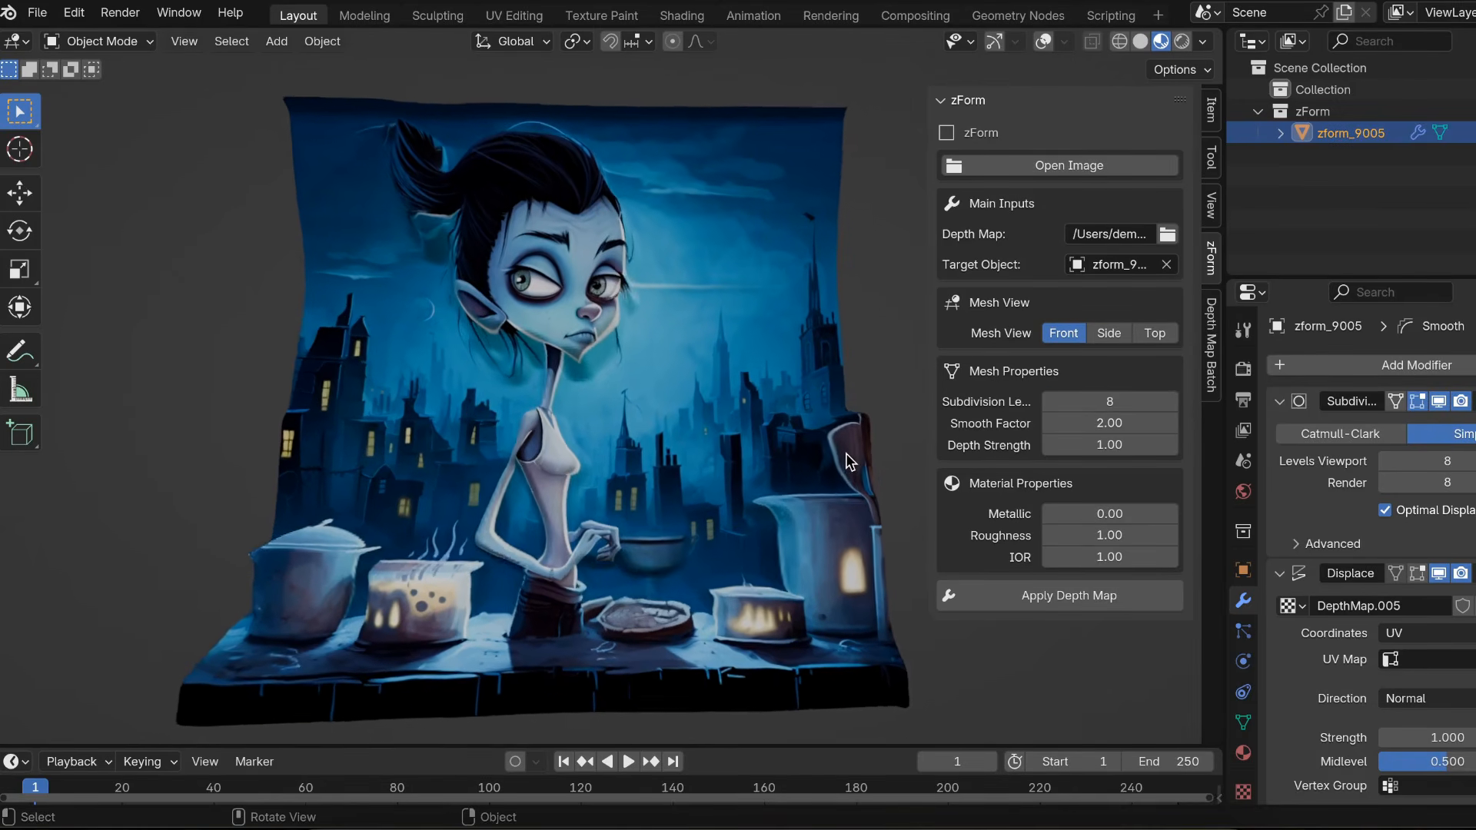
scroll(845, 453, up, 3)
ctrl+scroll(845, 452, down, 3)
shift+scroll(845, 454, left, 2)
ctrl+scroll(846, 454, up, 3)
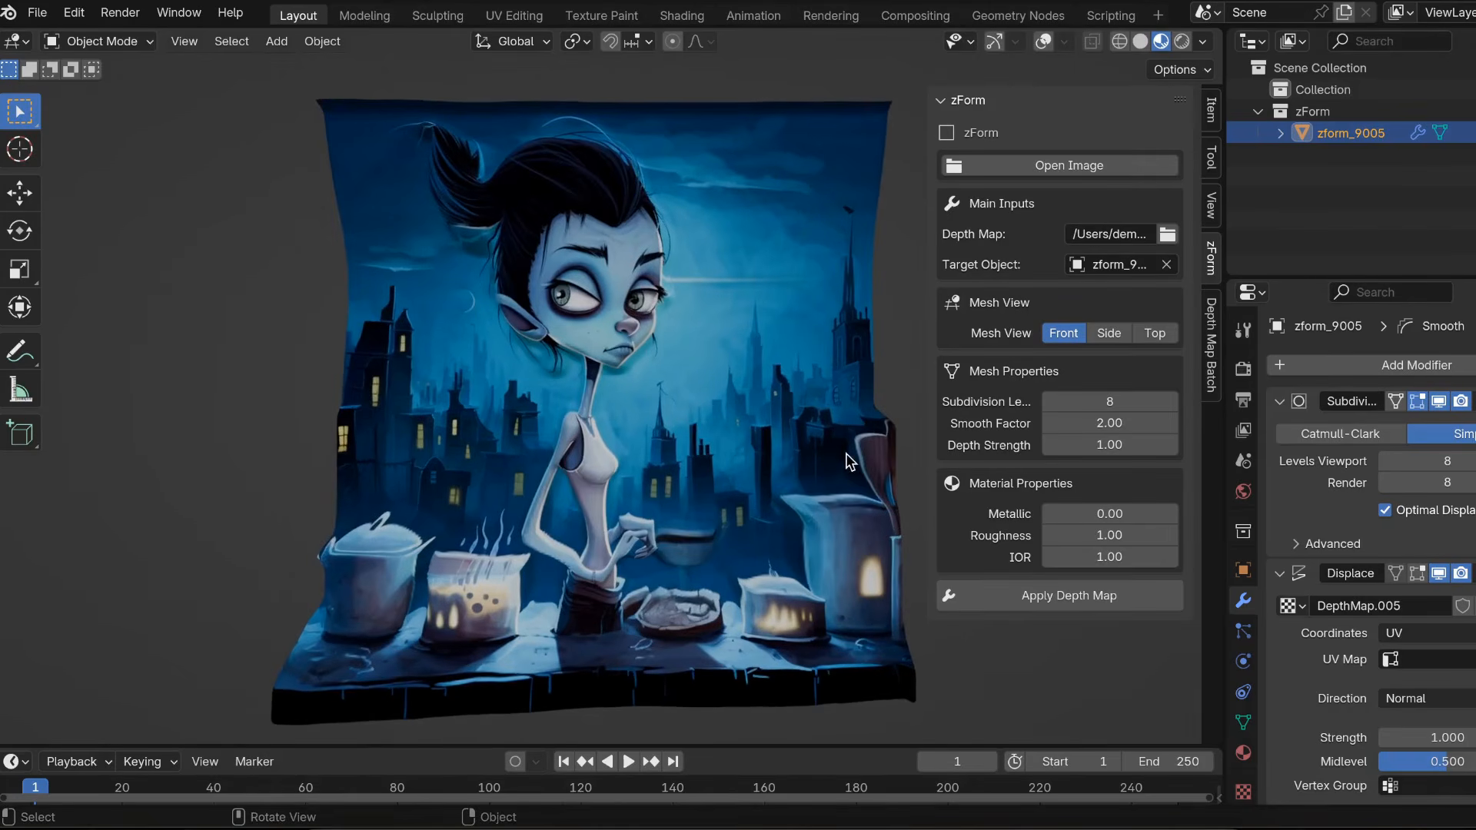